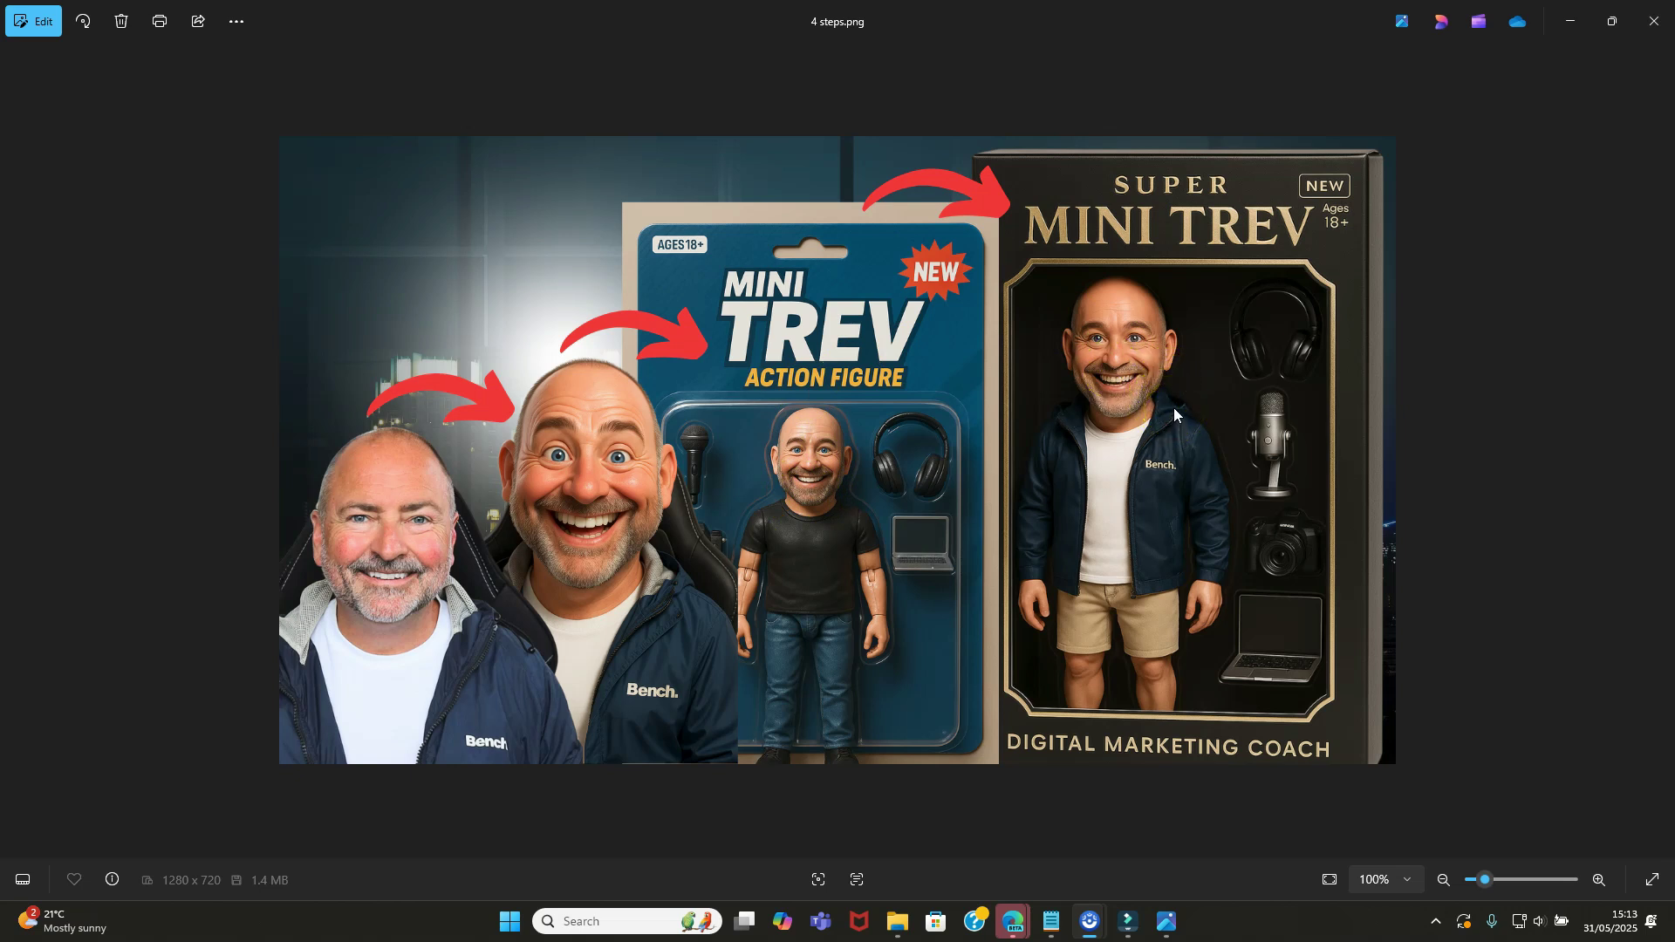
{"action": "left_click", "coordinate": [1099, 377]}
{"action": "left_click", "coordinate": [832, 337]}
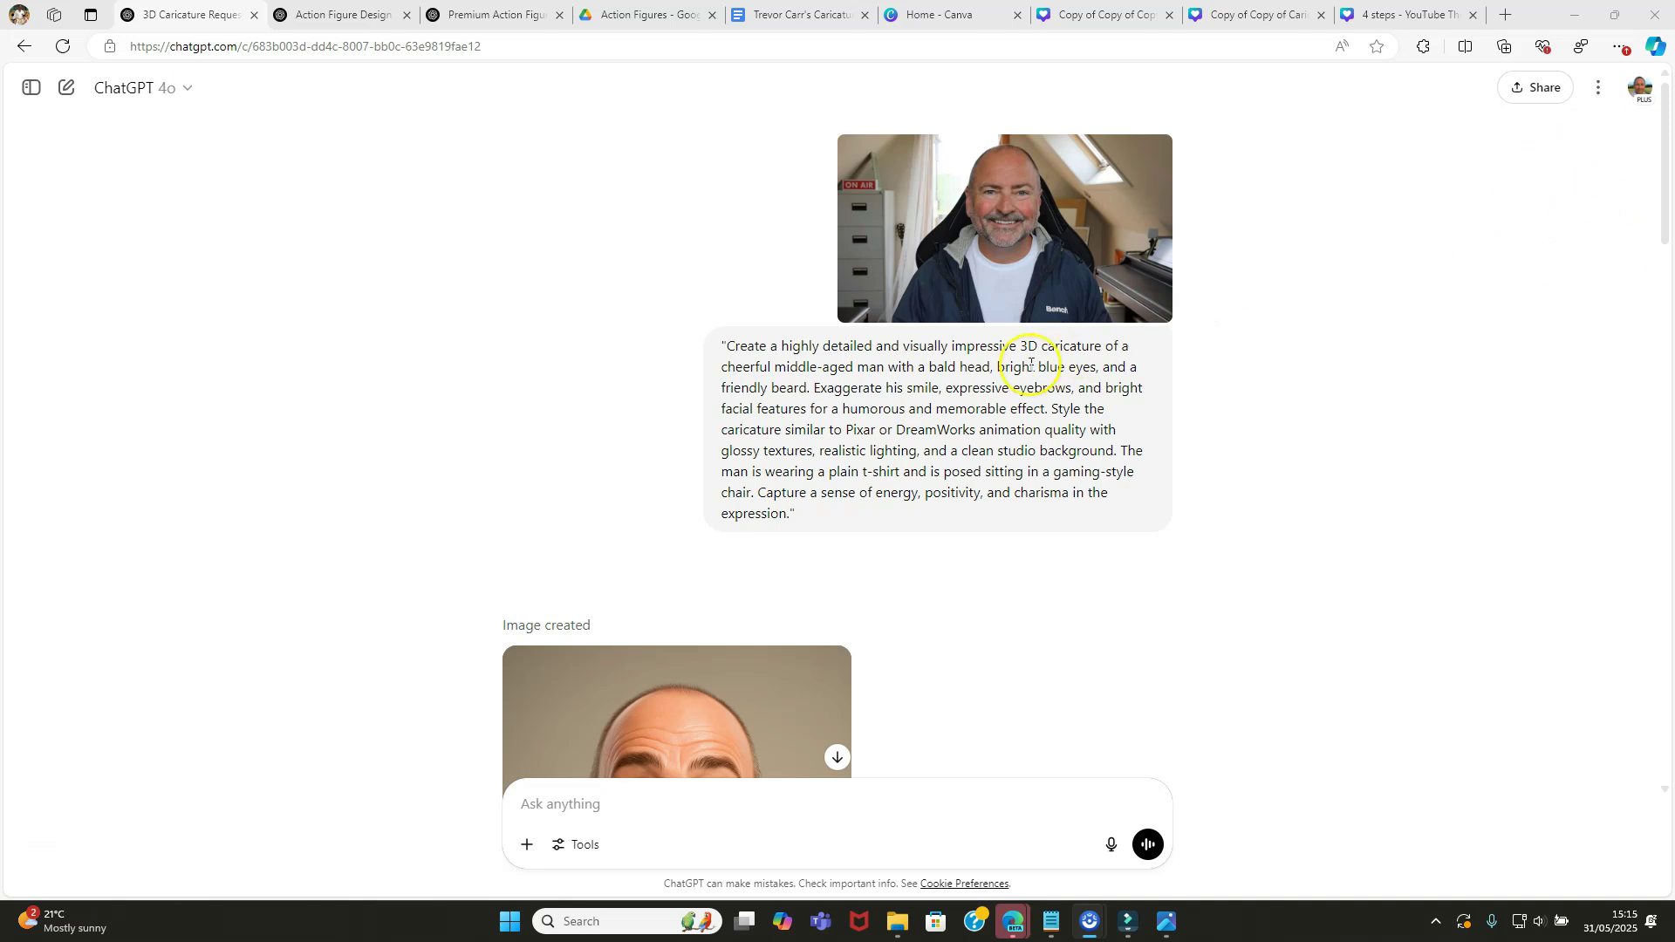
Step: Read the 3D caricature prompt in the chat and its editable version in the Google Docs prompts document
{"action": "left_click_drag", "start_coordinate": [721, 348], "coordinate": [804, 509]}
{"action": "left_click", "coordinate": [826, 510]}
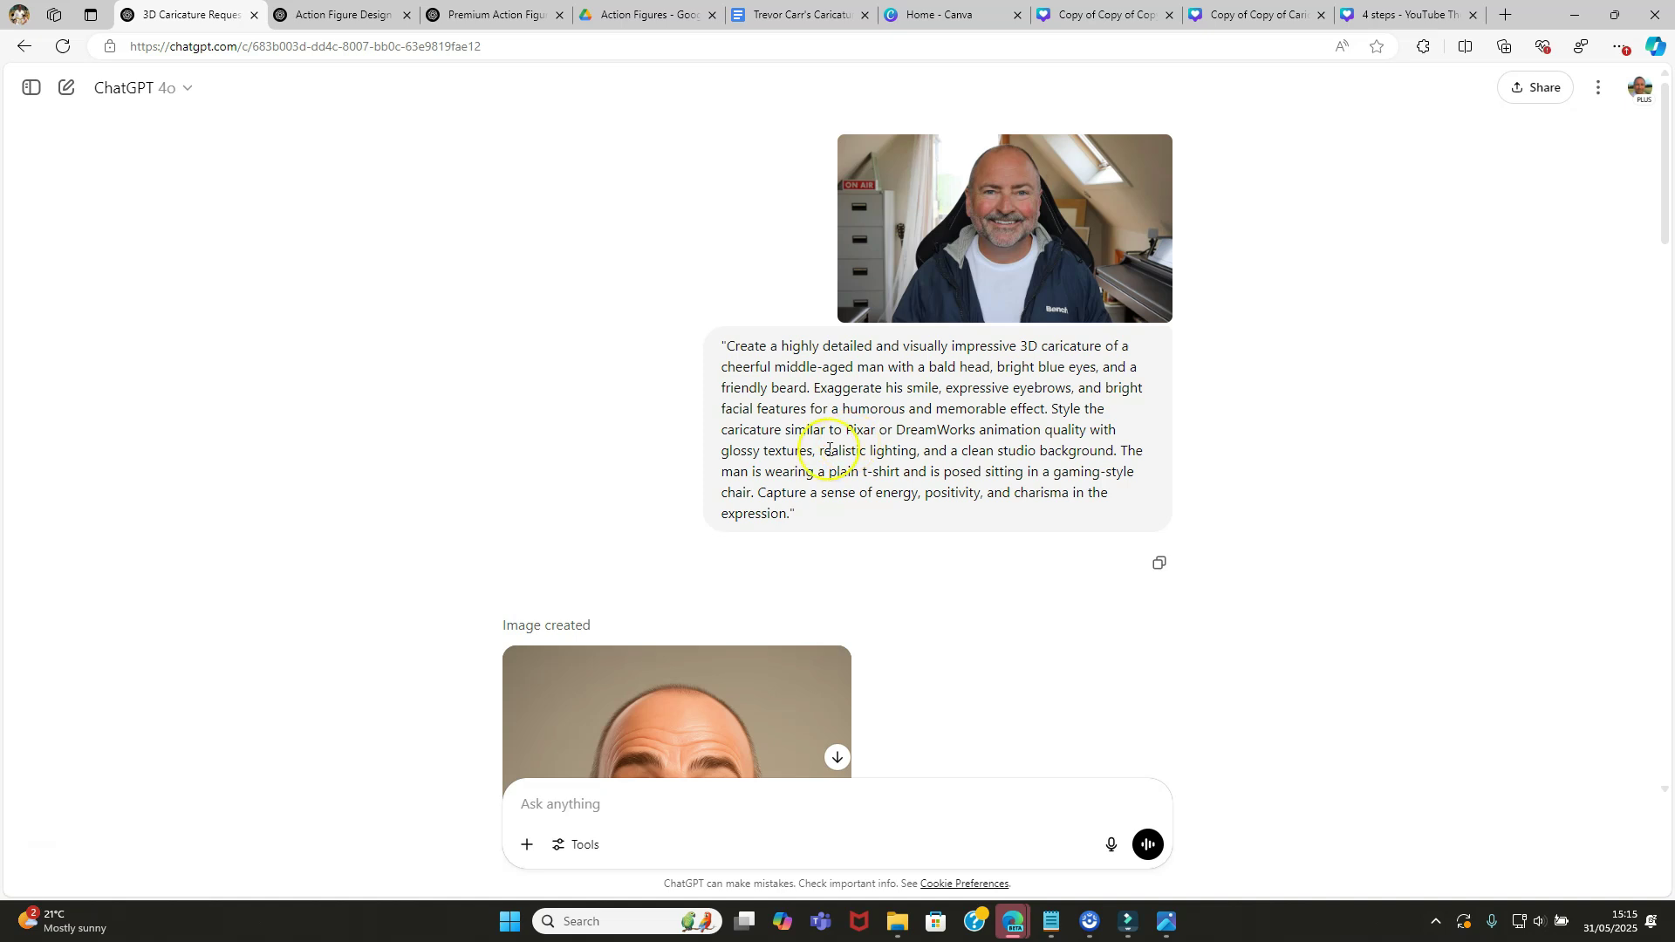
{"action": "left_click", "coordinate": [789, 18]}
{"action": "scroll", "coordinate": [1095, 432], "scroll_direction": "down", "scroll_amount": 5}
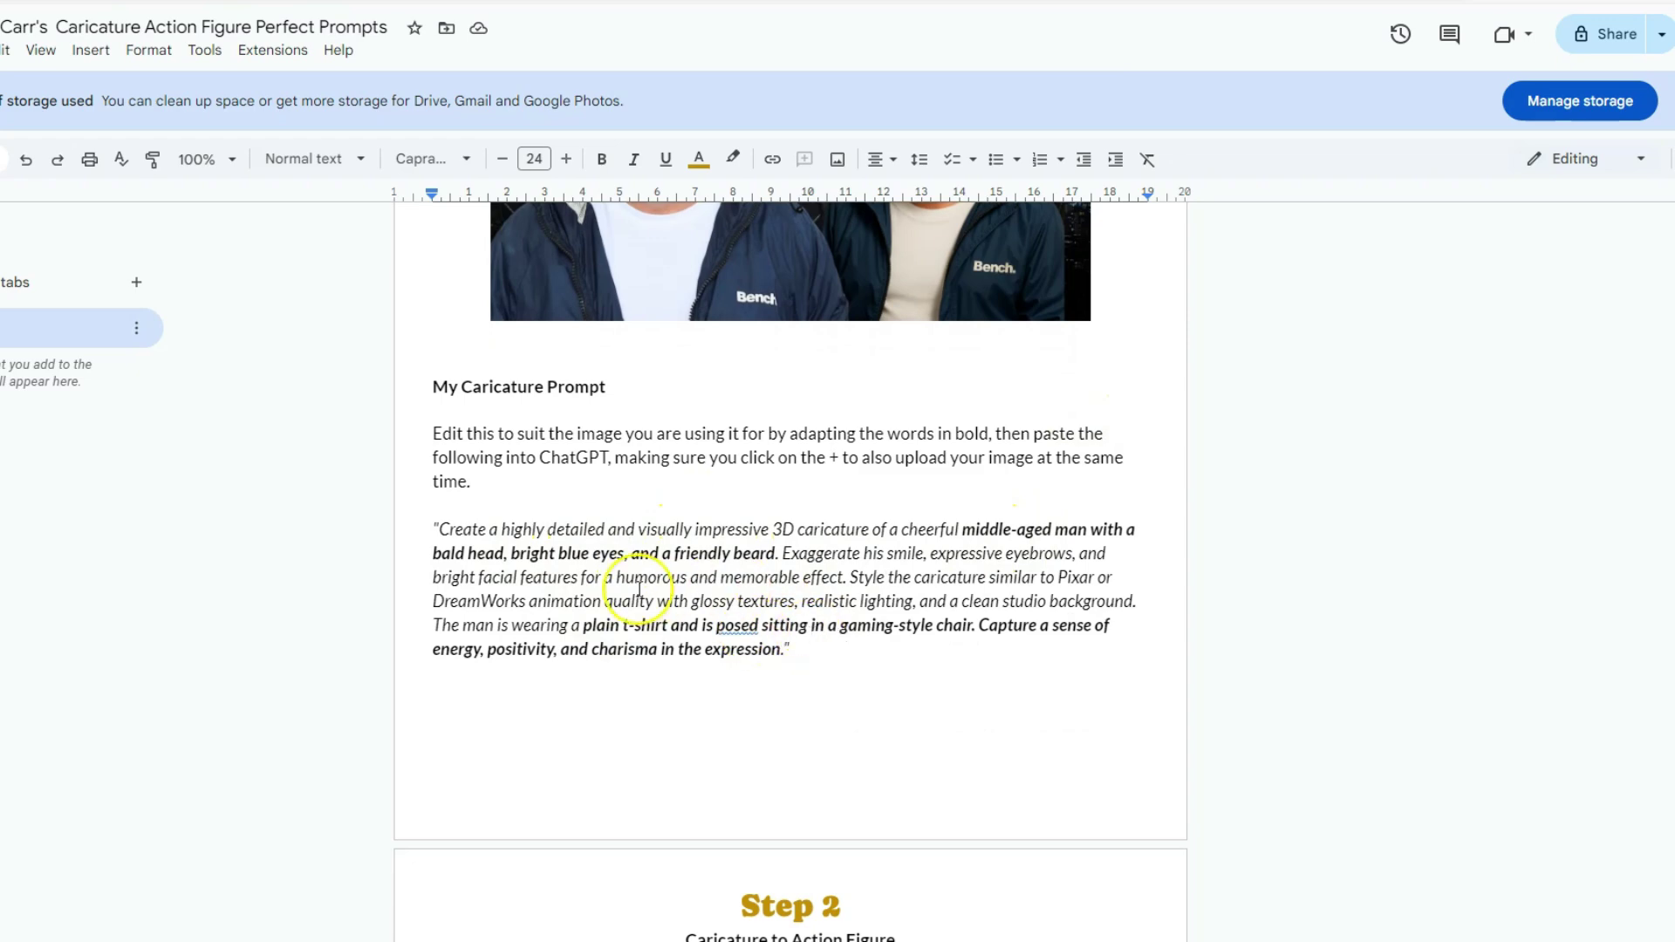
{"action": "scroll", "coordinate": [685, 589], "scroll_direction": "down", "scroll_amount": 15}
{"action": "scroll", "coordinate": [689, 571], "scroll_direction": "down", "scroll_amount": 8}
{"action": "scroll", "coordinate": [685, 567], "scroll_direction": "up", "scroll_amount": 20}
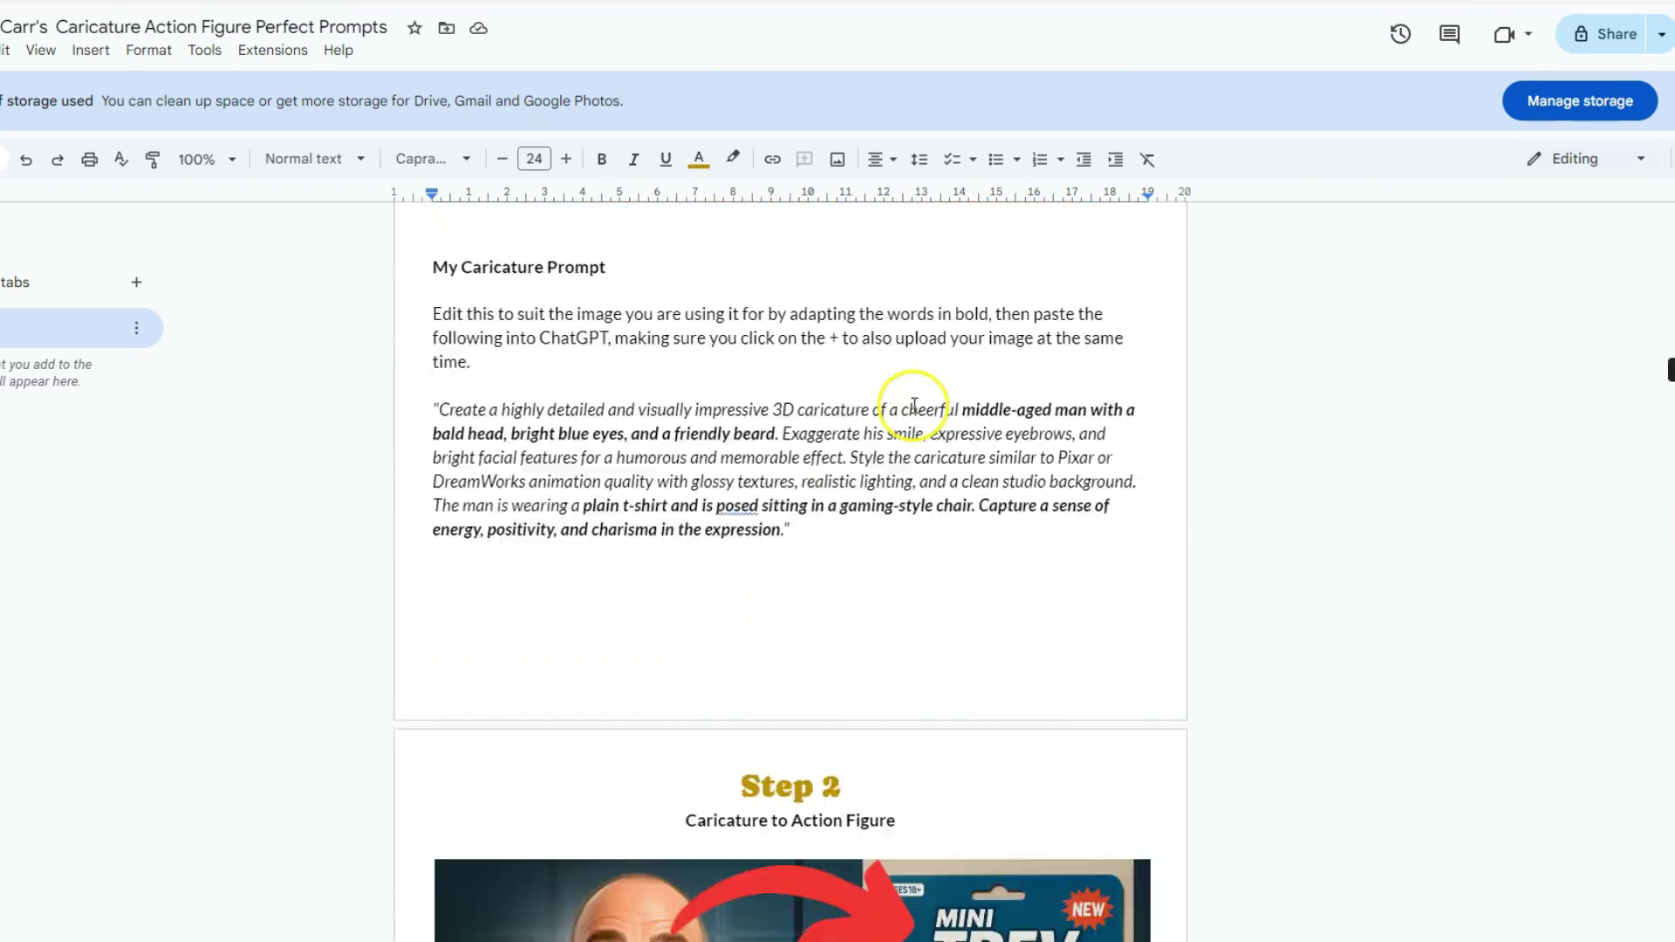
{"action": "scroll", "coordinate": [914, 406], "scroll_direction": "up", "scroll_amount": 7}
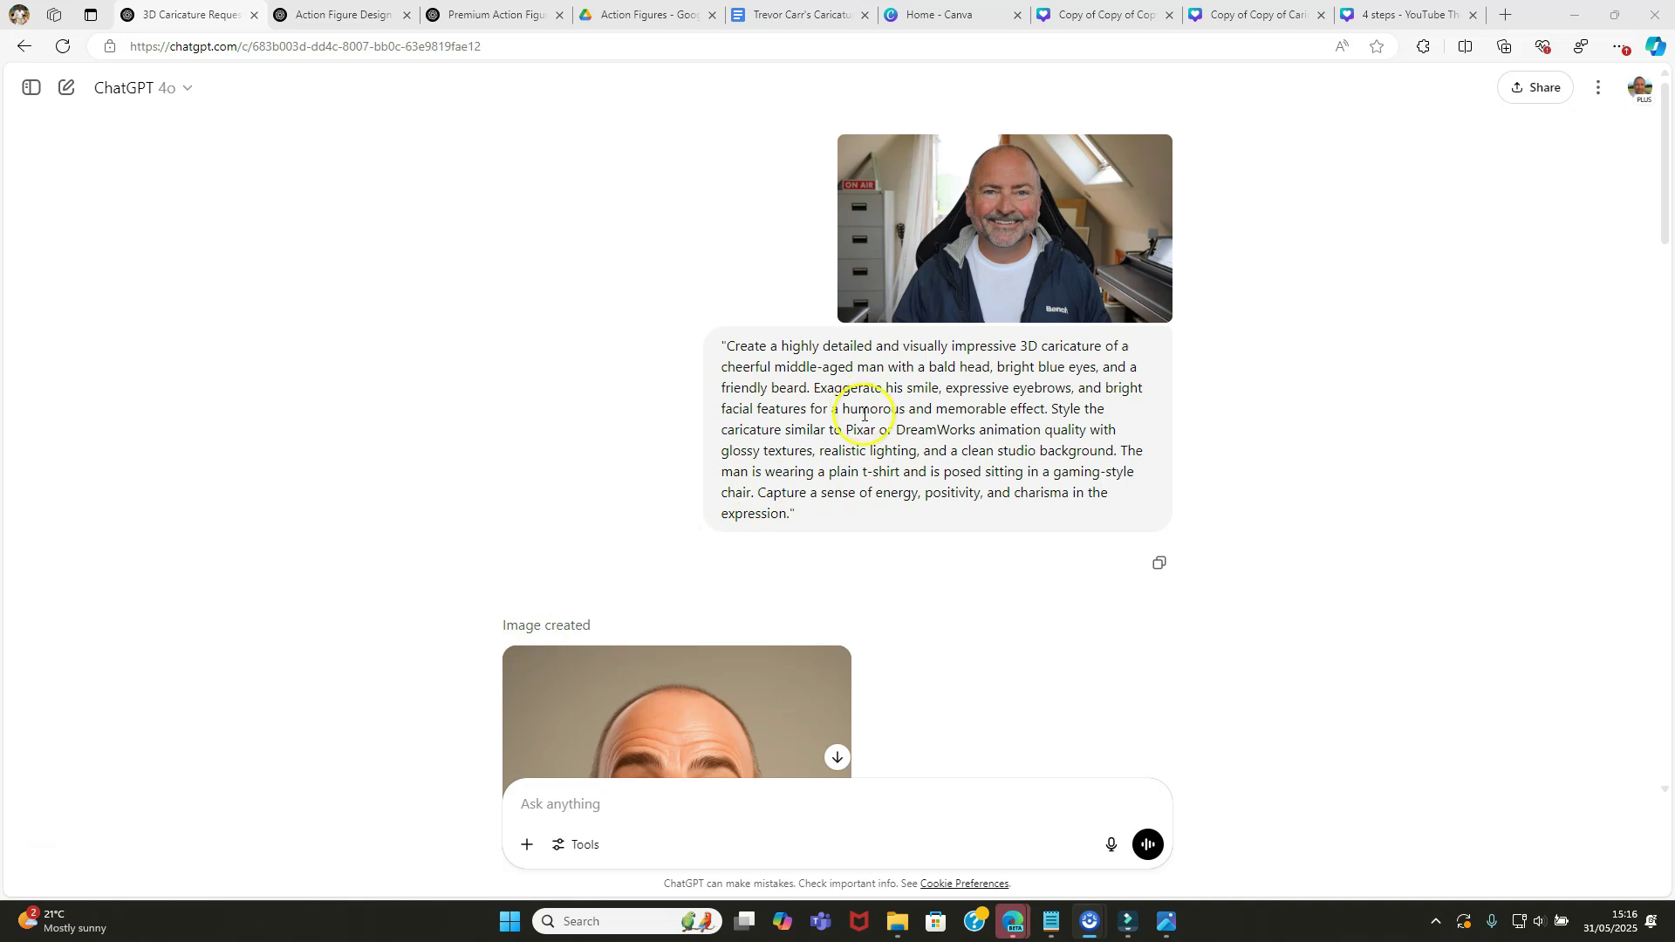
Step: Compare the first generated caricature with the version made after the zoom-out request in the caricature chat
{"action": "scroll", "coordinate": [857, 427], "scroll_direction": "down", "scroll_amount": 5}
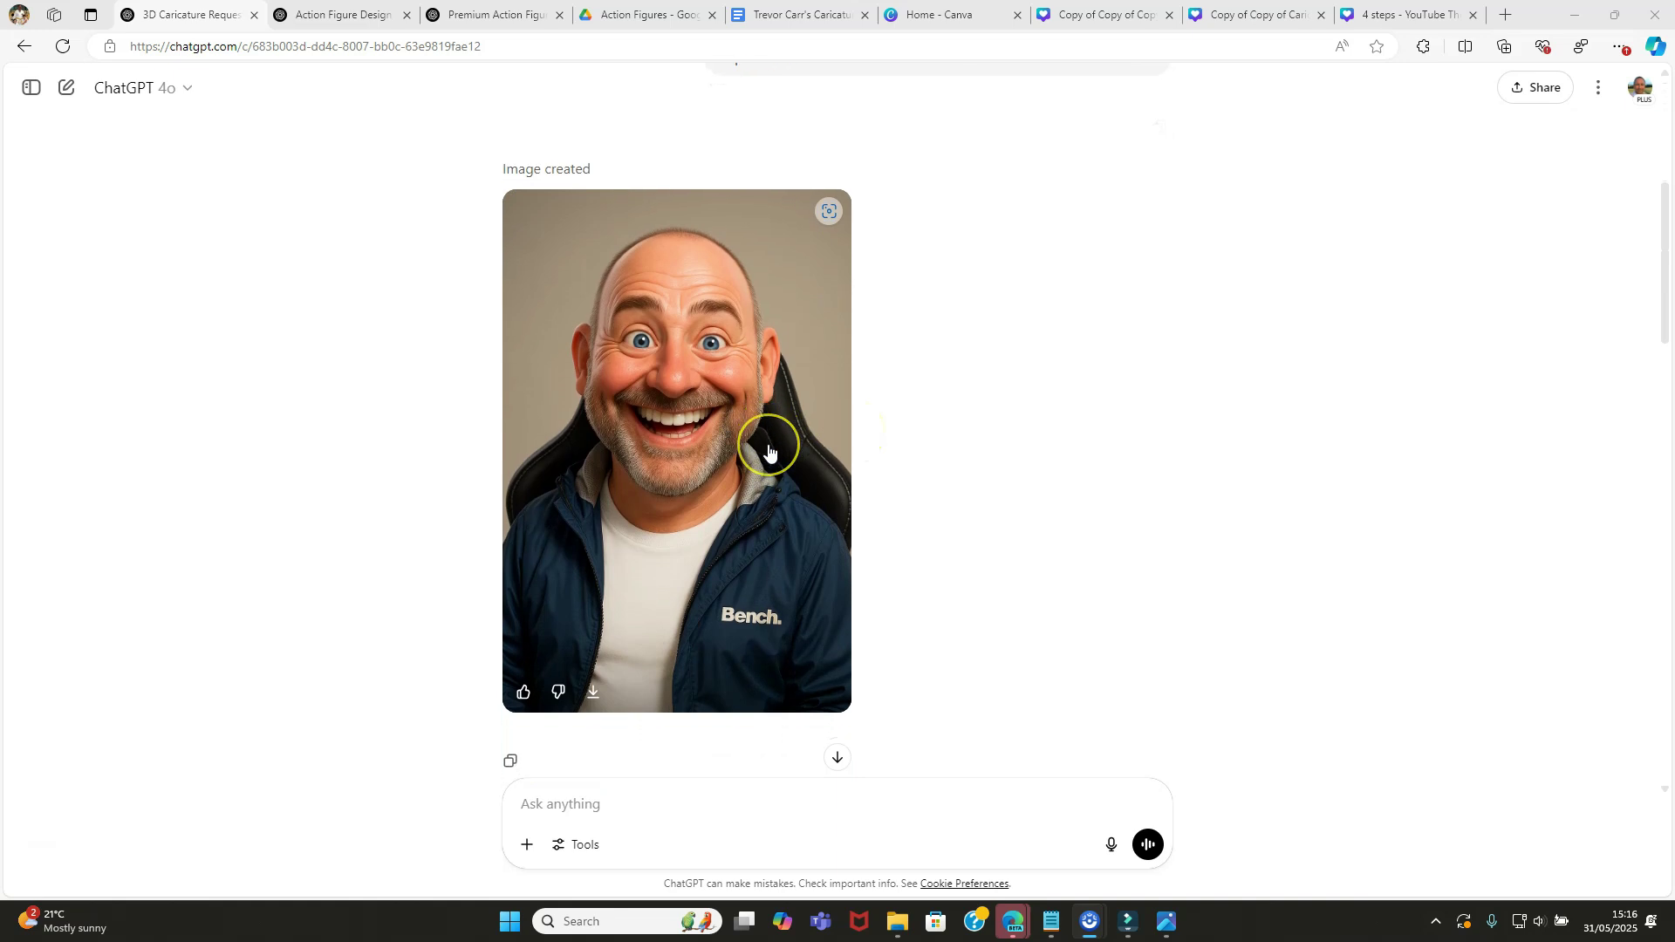
{"action": "scroll", "coordinate": [770, 454], "scroll_direction": "down", "scroll_amount": 3}
{"action": "scroll", "coordinate": [771, 453], "scroll_direction": "up", "scroll_amount": 3}
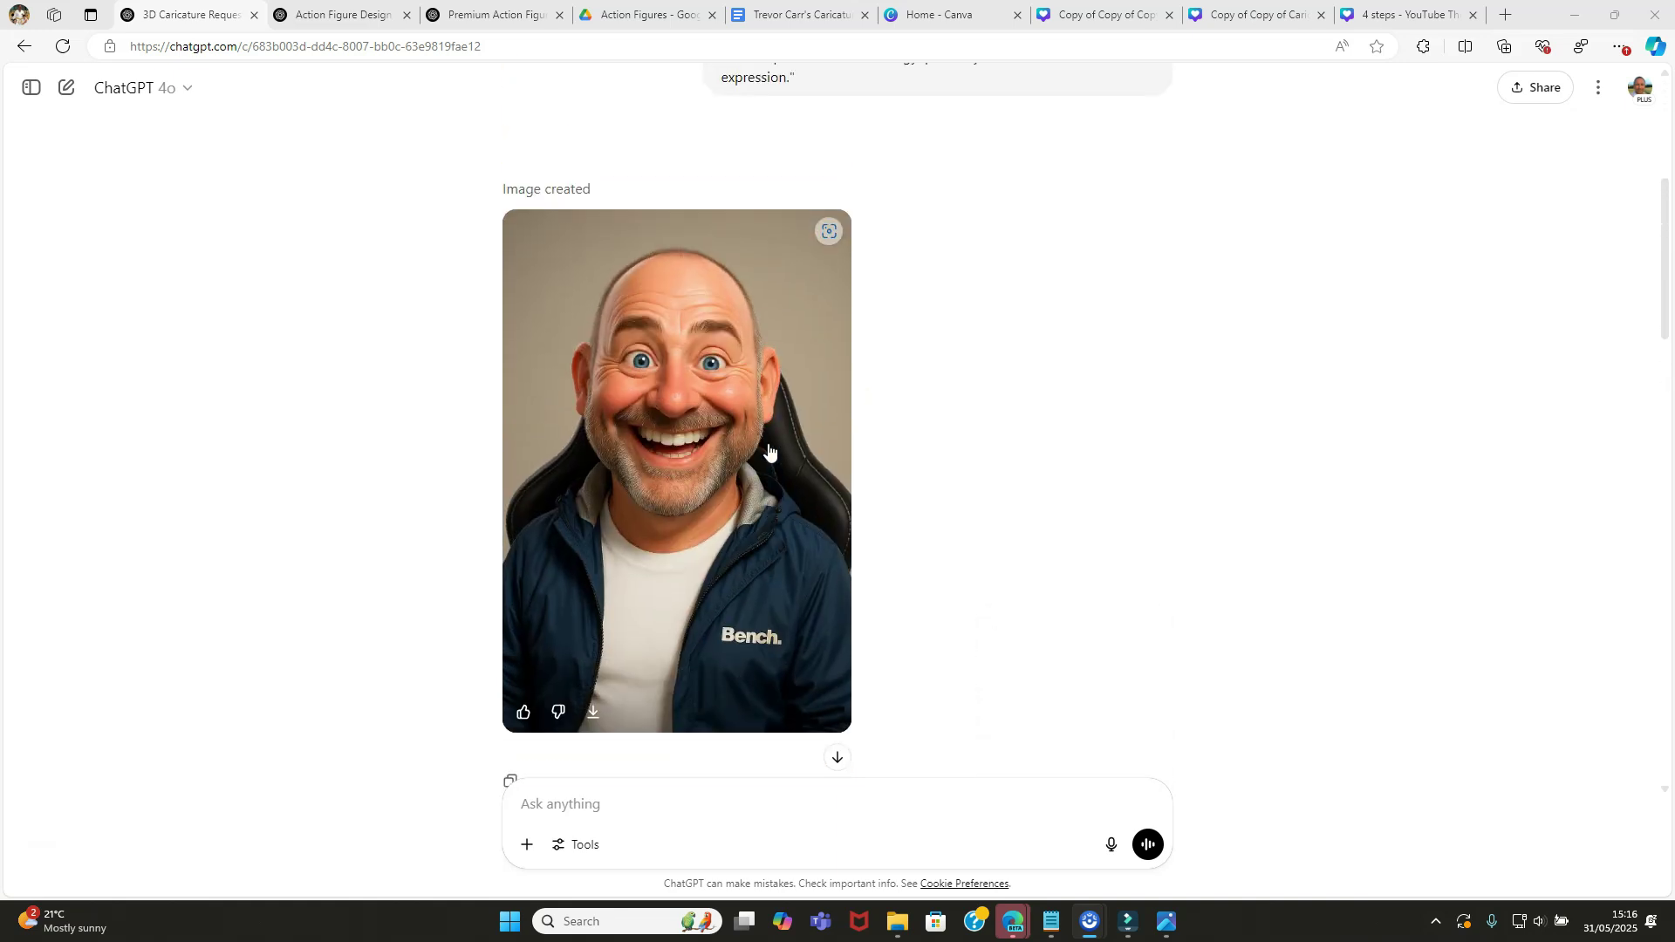
{"action": "scroll", "coordinate": [768, 450], "scroll_direction": "down", "scroll_amount": 8}
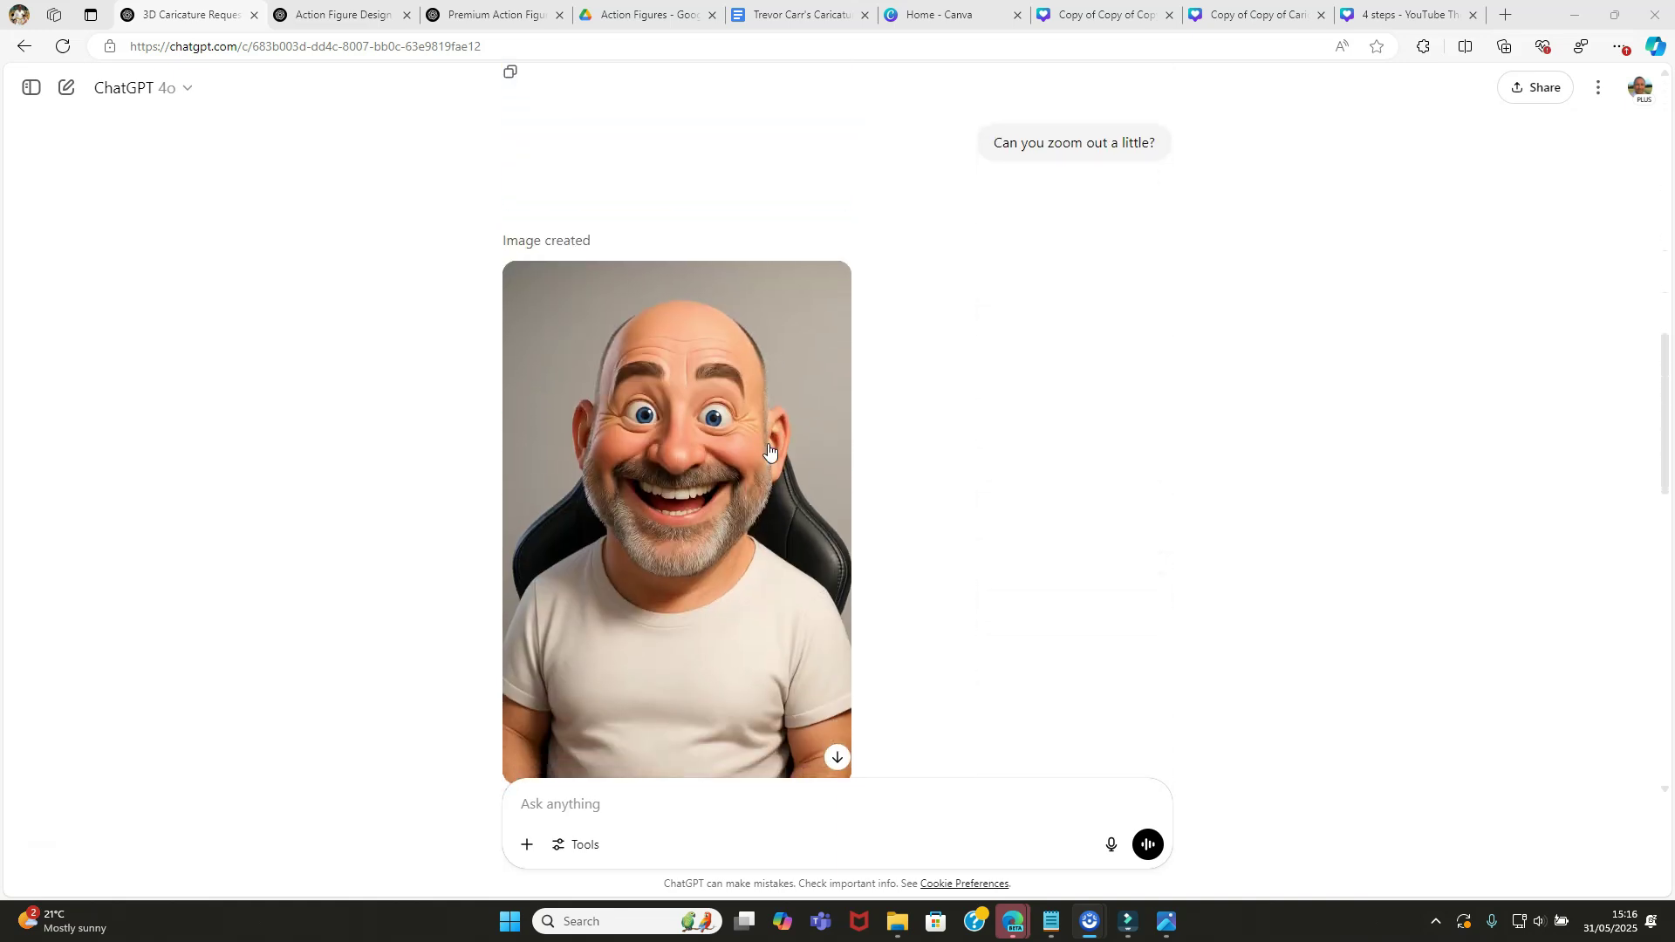
{"action": "scroll", "coordinate": [768, 450], "scroll_direction": "down", "scroll_amount": 1}
{"action": "scroll", "coordinate": [769, 450], "scroll_direction": "up", "scroll_amount": 7}
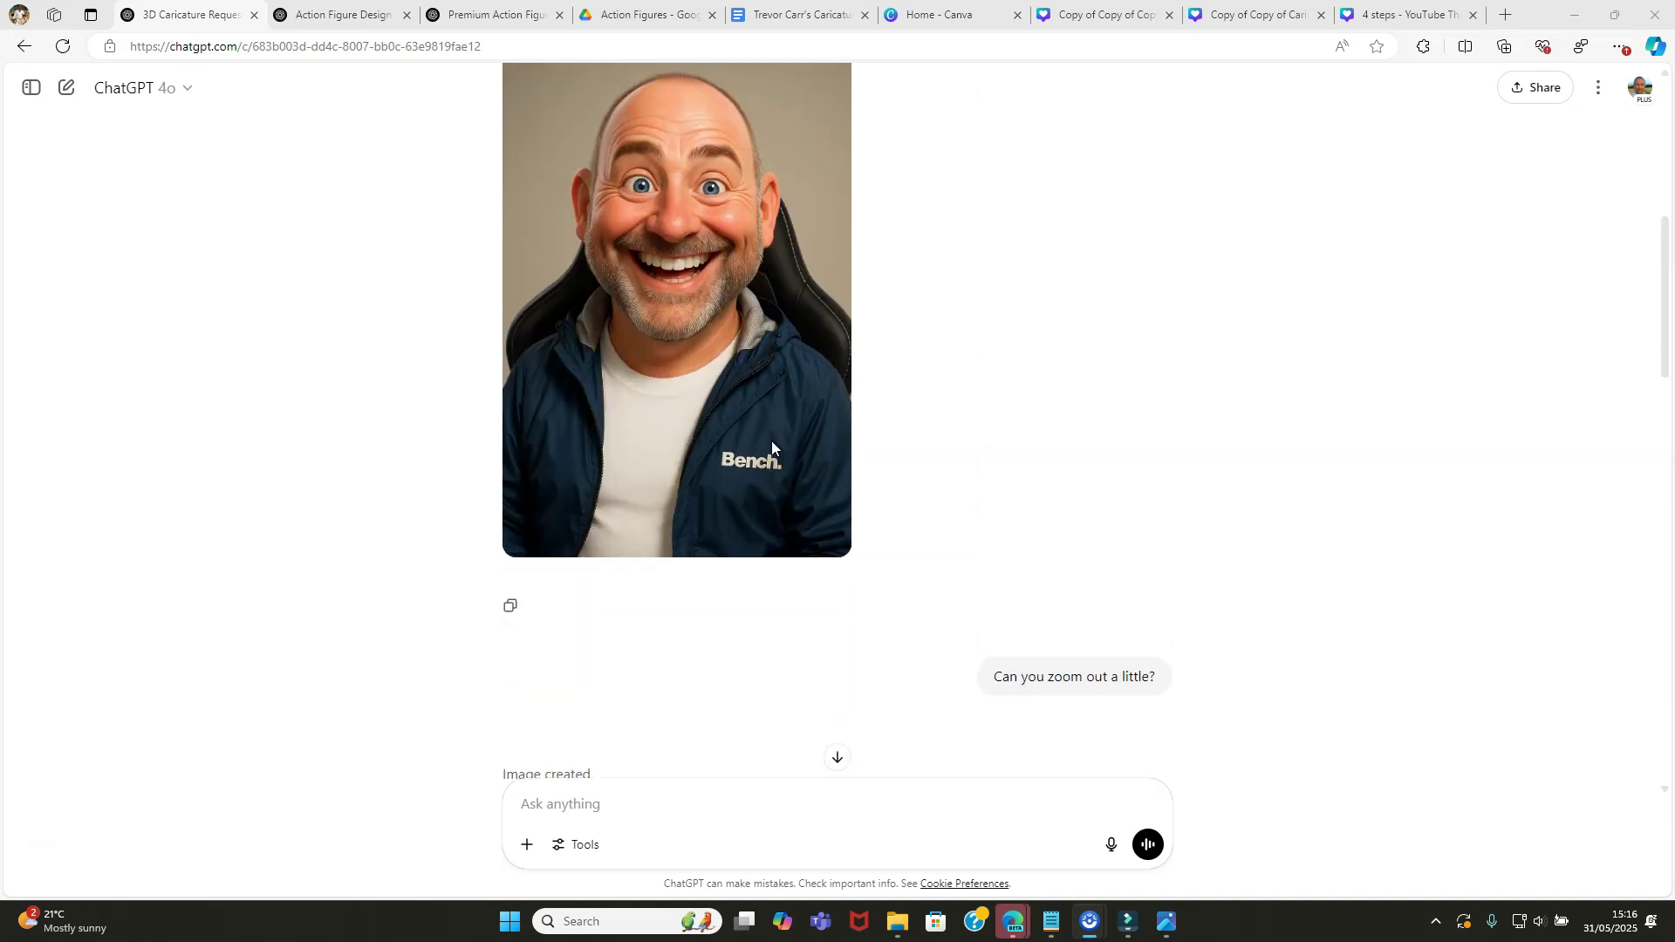
{"action": "scroll", "coordinate": [771, 441], "scroll_direction": "down", "scroll_amount": 6}
{"action": "scroll", "coordinate": [772, 441], "scroll_direction": "down", "scroll_amount": 1}
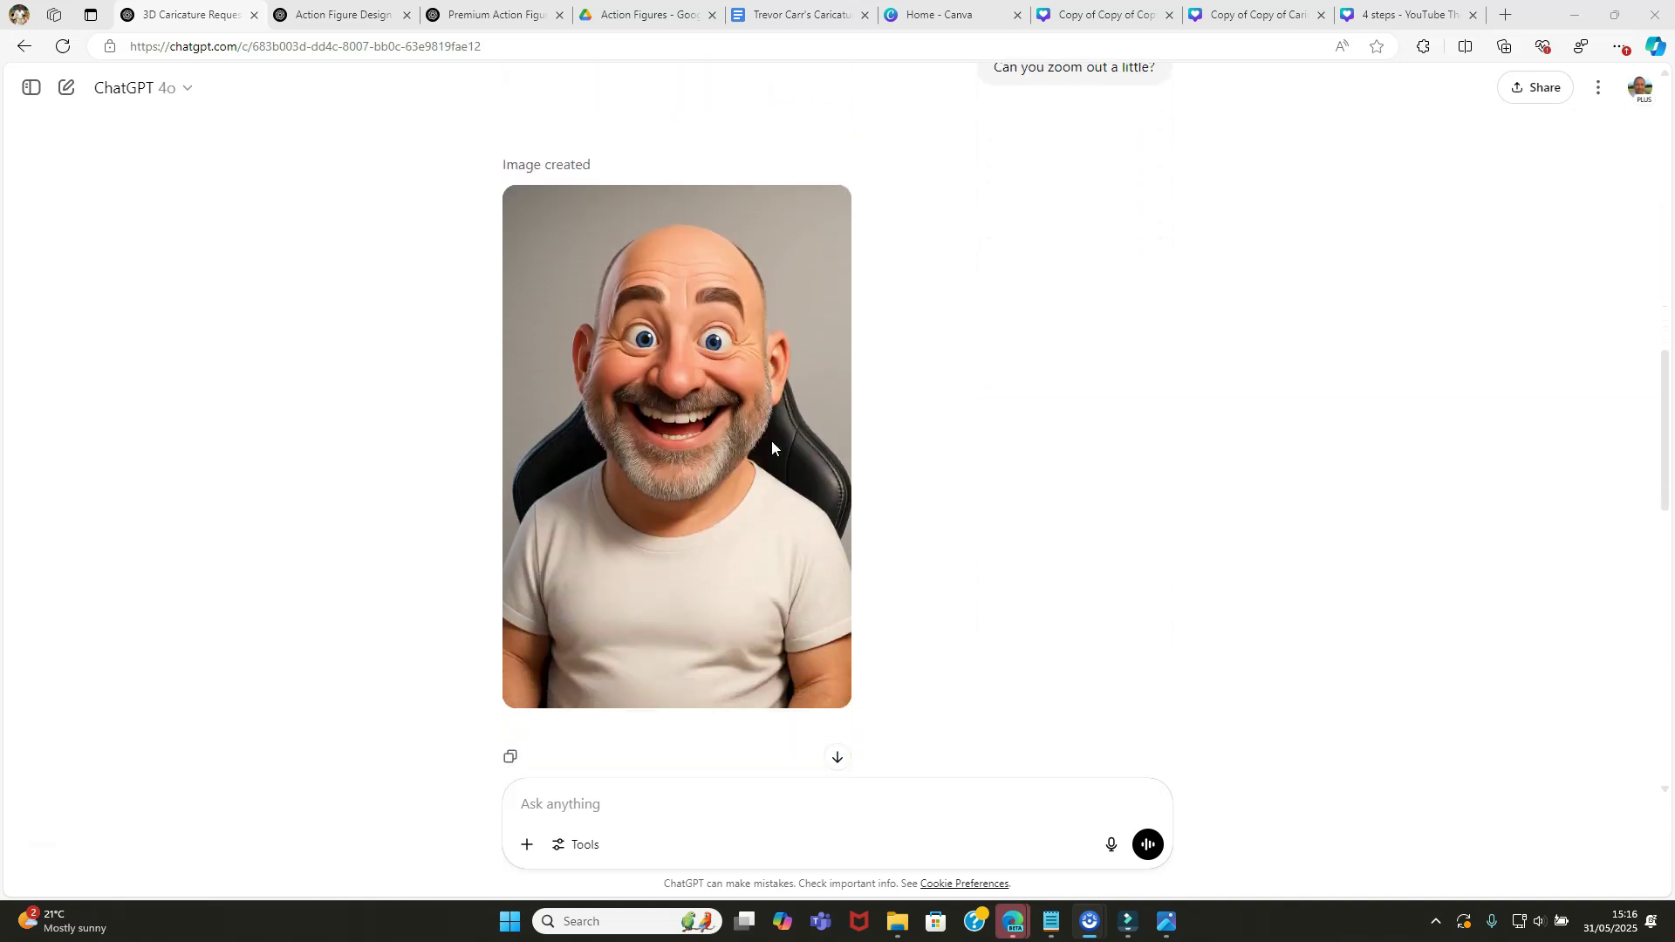
{"action": "scroll", "coordinate": [771, 441], "scroll_direction": "down", "scroll_amount": 1}
{"action": "scroll", "coordinate": [771, 442], "scroll_direction": "up", "scroll_amount": 8}
{"action": "scroll", "coordinate": [772, 442], "scroll_direction": "up", "scroll_amount": 5}
{"action": "scroll", "coordinate": [772, 445], "scroll_direction": "down", "scroll_amount": 2}
{"action": "left_click", "coordinate": [771, 451]}
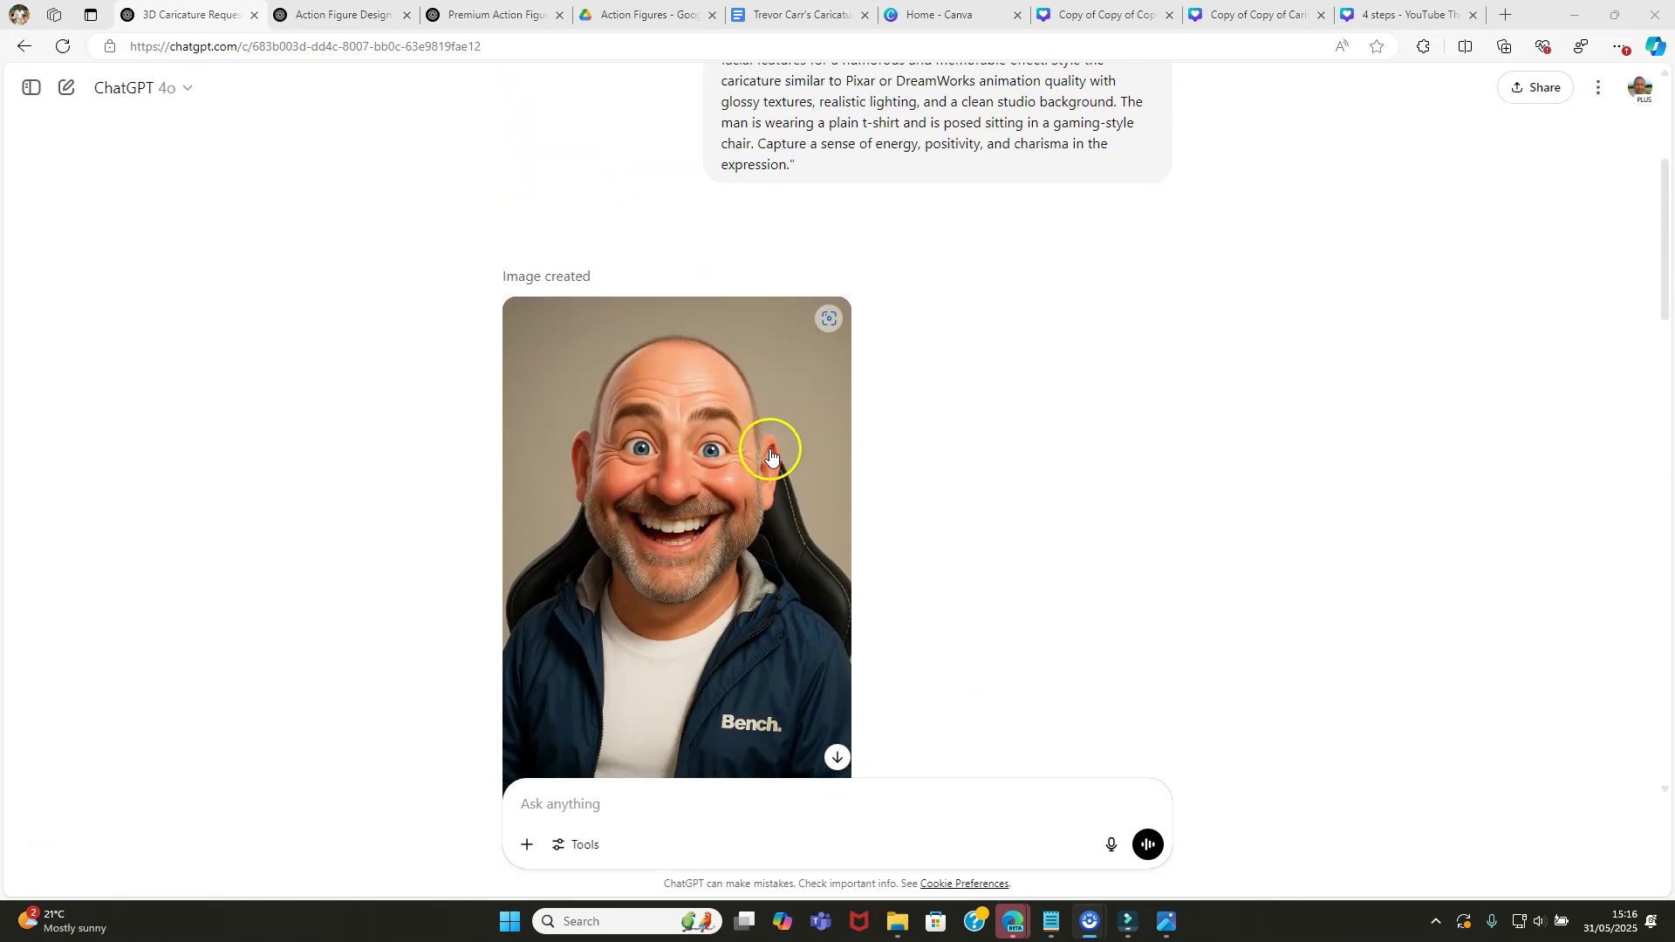
{"action": "scroll", "coordinate": [770, 451], "scroll_direction": "up", "scroll_amount": 2}
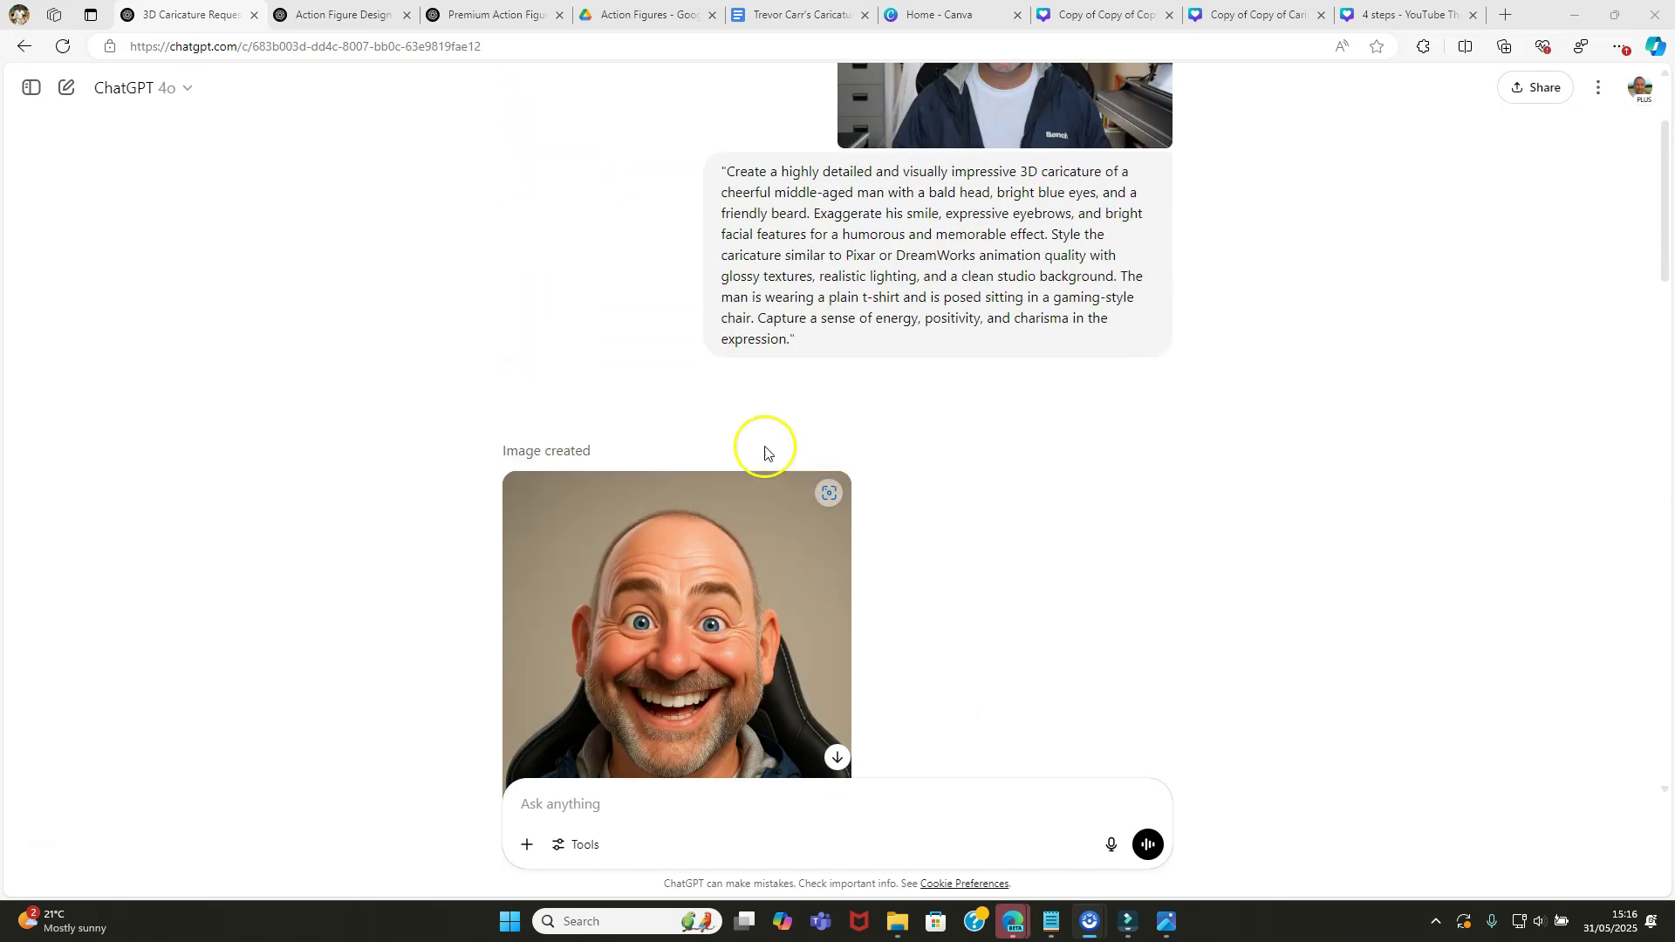
Step: Copy the full 3D caricature prompt from the first message into a new message in the same chat
{"action": "left_click_drag", "start_coordinate": [795, 340], "coordinate": [718, 172]}
{"action": "key", "text": "ctrl+c"}
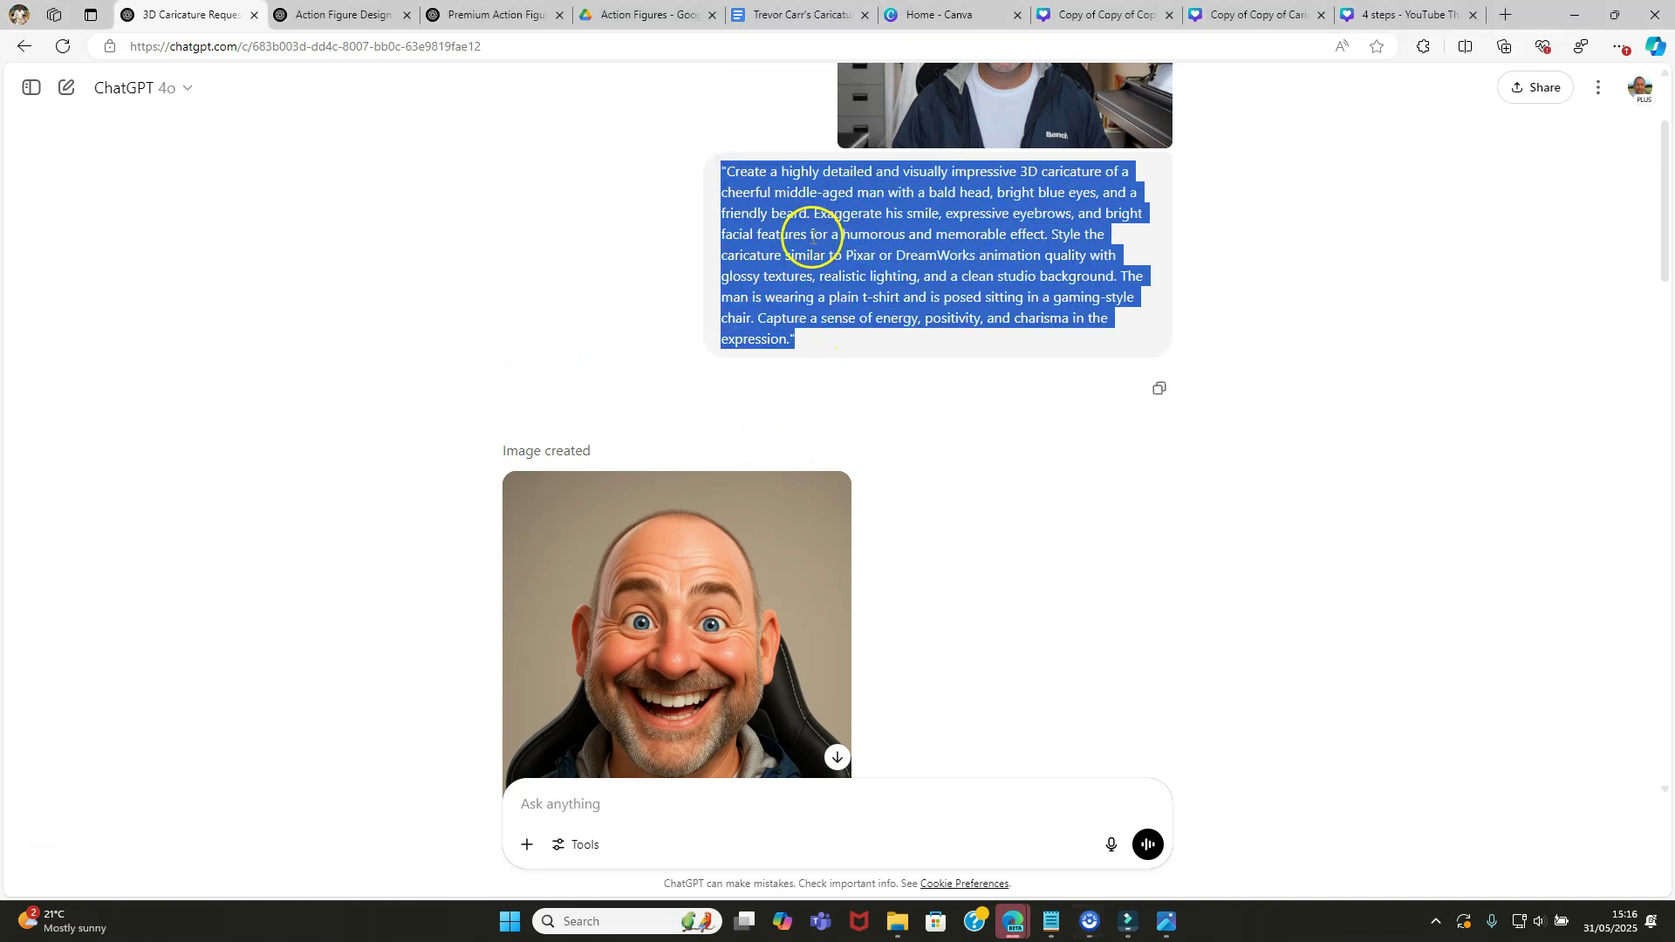
{"action": "scroll", "coordinate": [848, 320], "scroll_direction": "down", "scroll_amount": 4}
{"action": "left_click", "coordinate": [796, 800]}
{"action": "key", "text": "ctrl+v"}
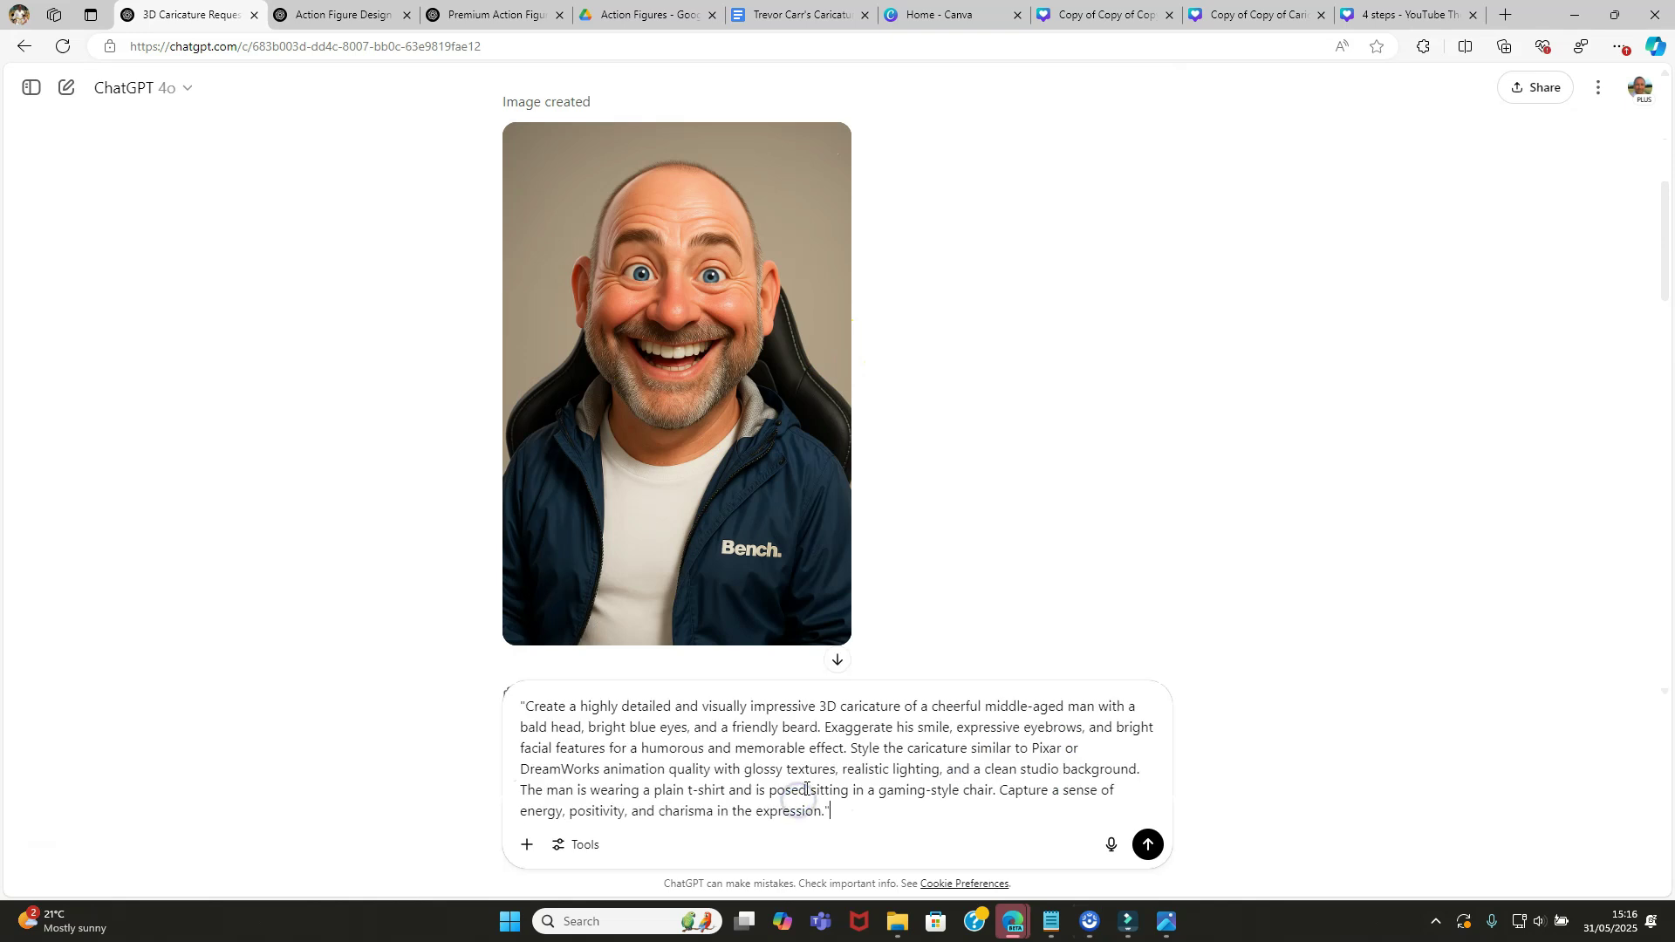
Step: Attach the portrait photo of the man in the navy jacket and send the caricature request
{"action": "left_click", "coordinate": [527, 847]}
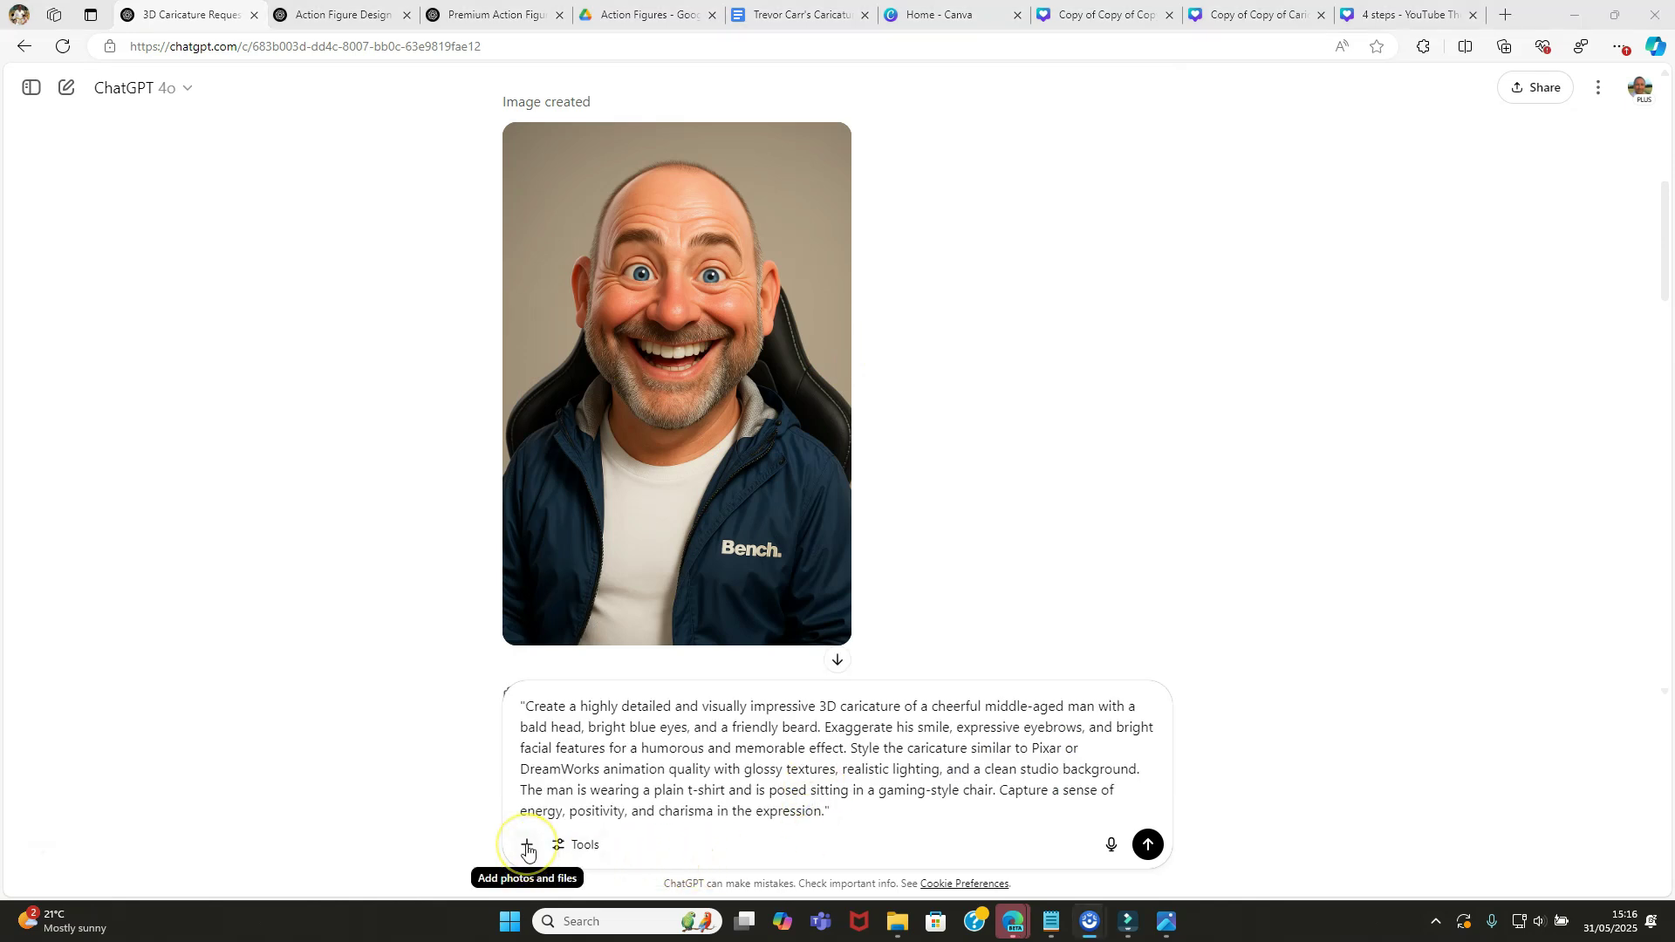
{"action": "left_click", "coordinate": [527, 846]}
{"action": "left_click", "coordinate": [568, 807]}
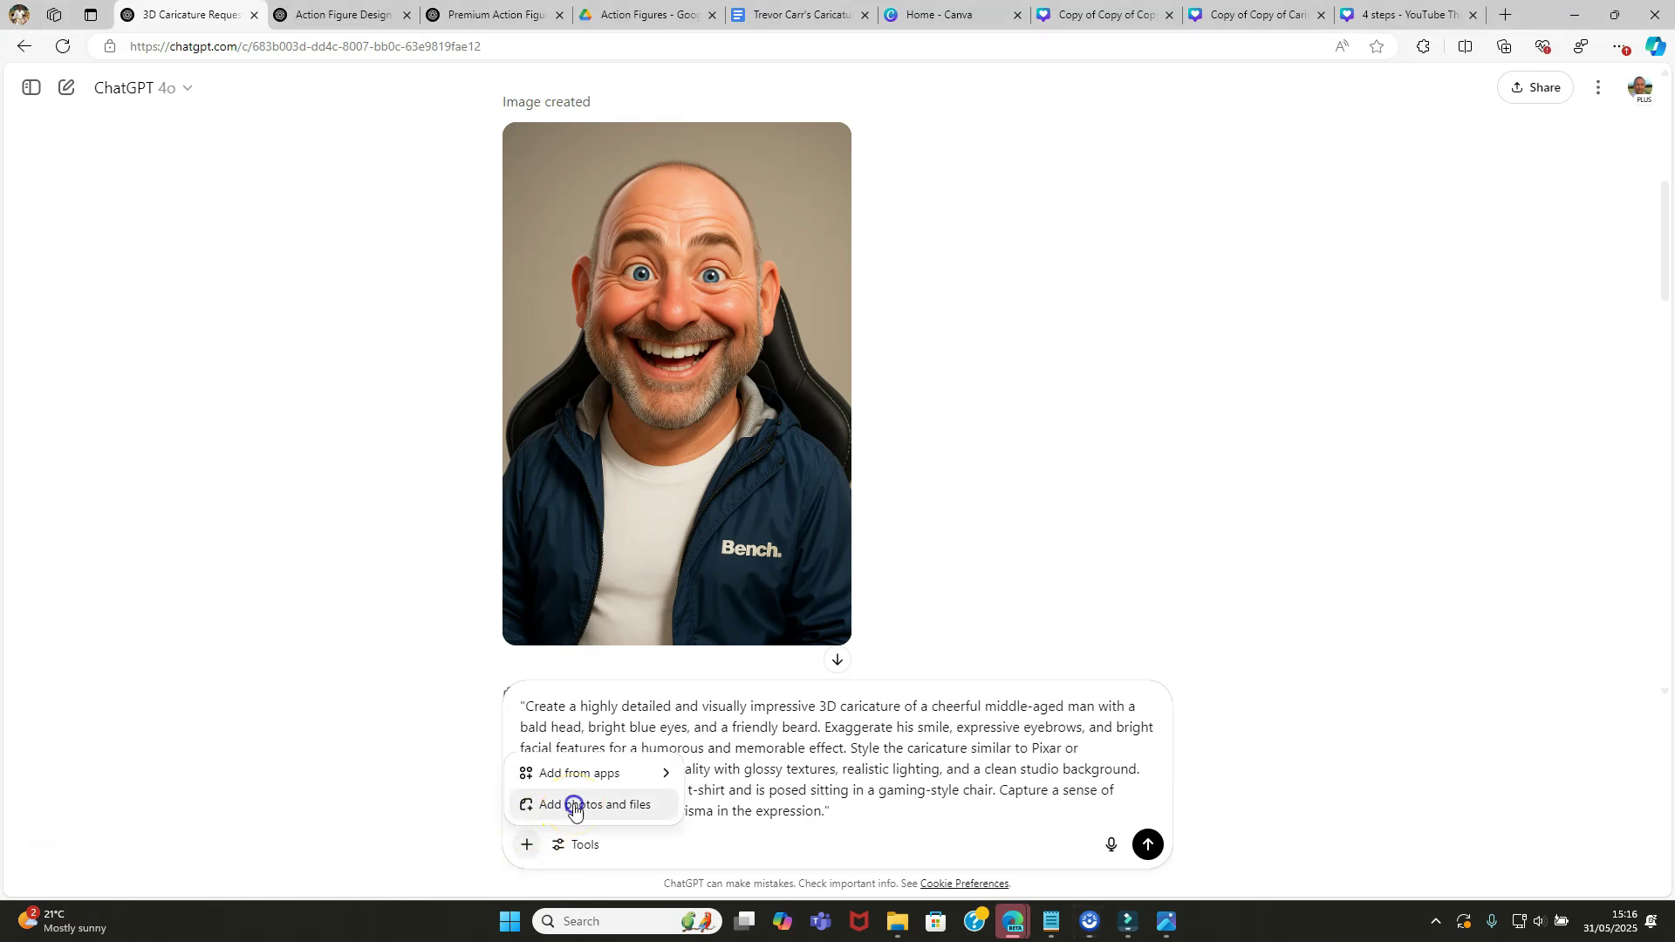
{"action": "left_click", "coordinate": [574, 809]}
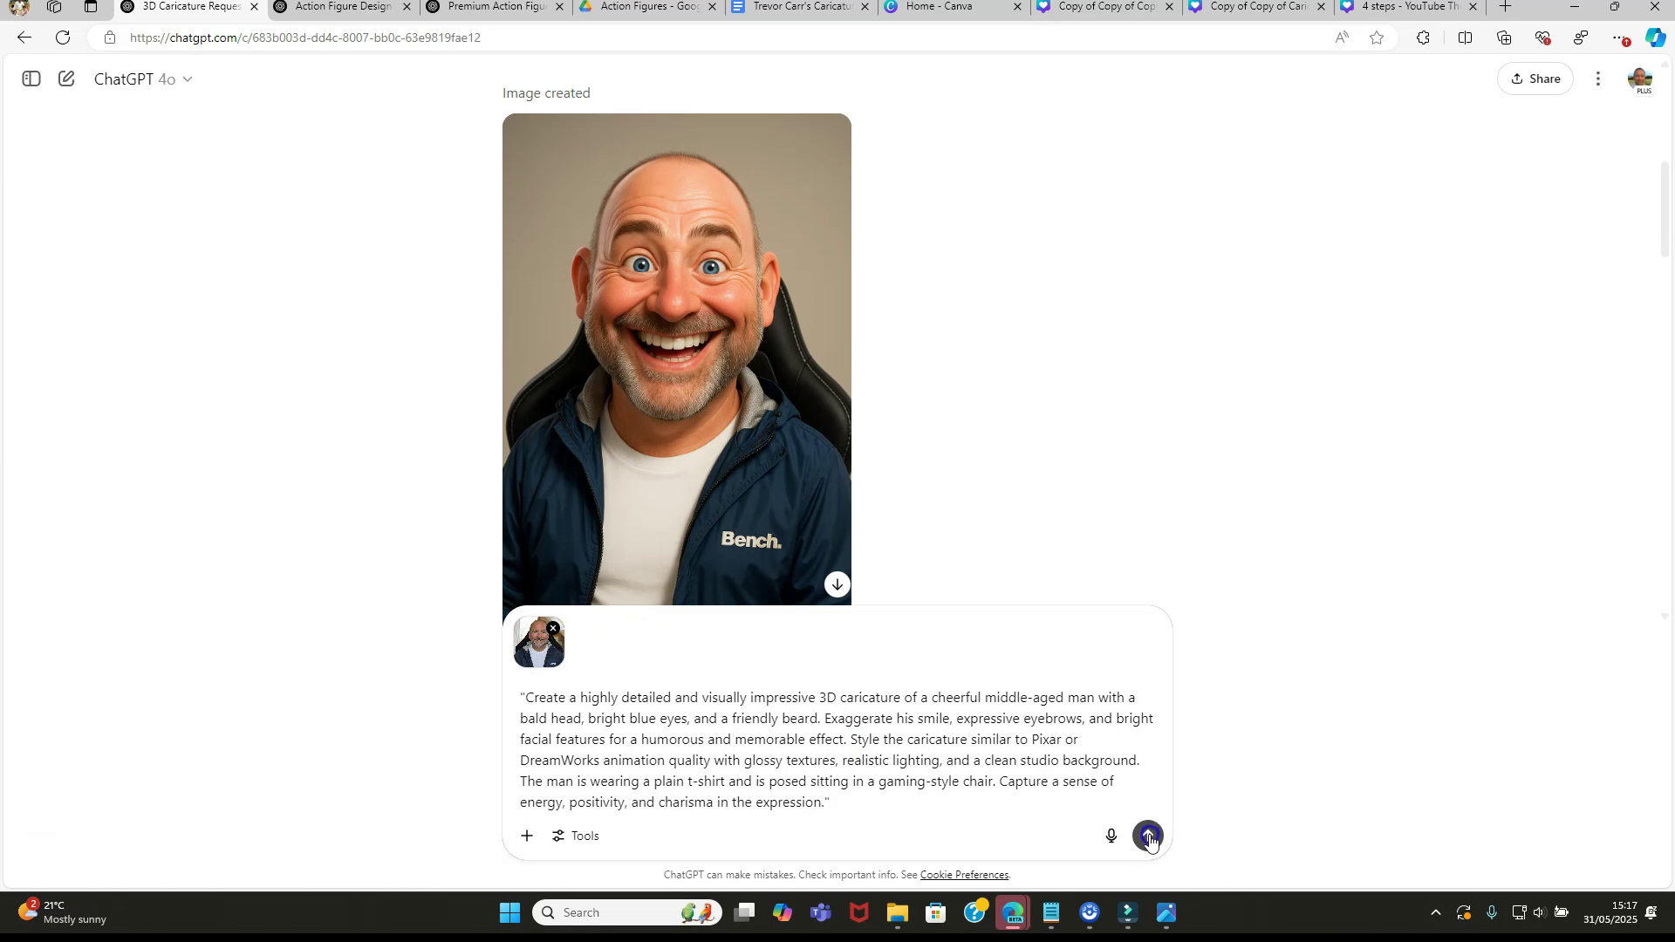
{"action": "left_click", "coordinate": [1148, 836]}
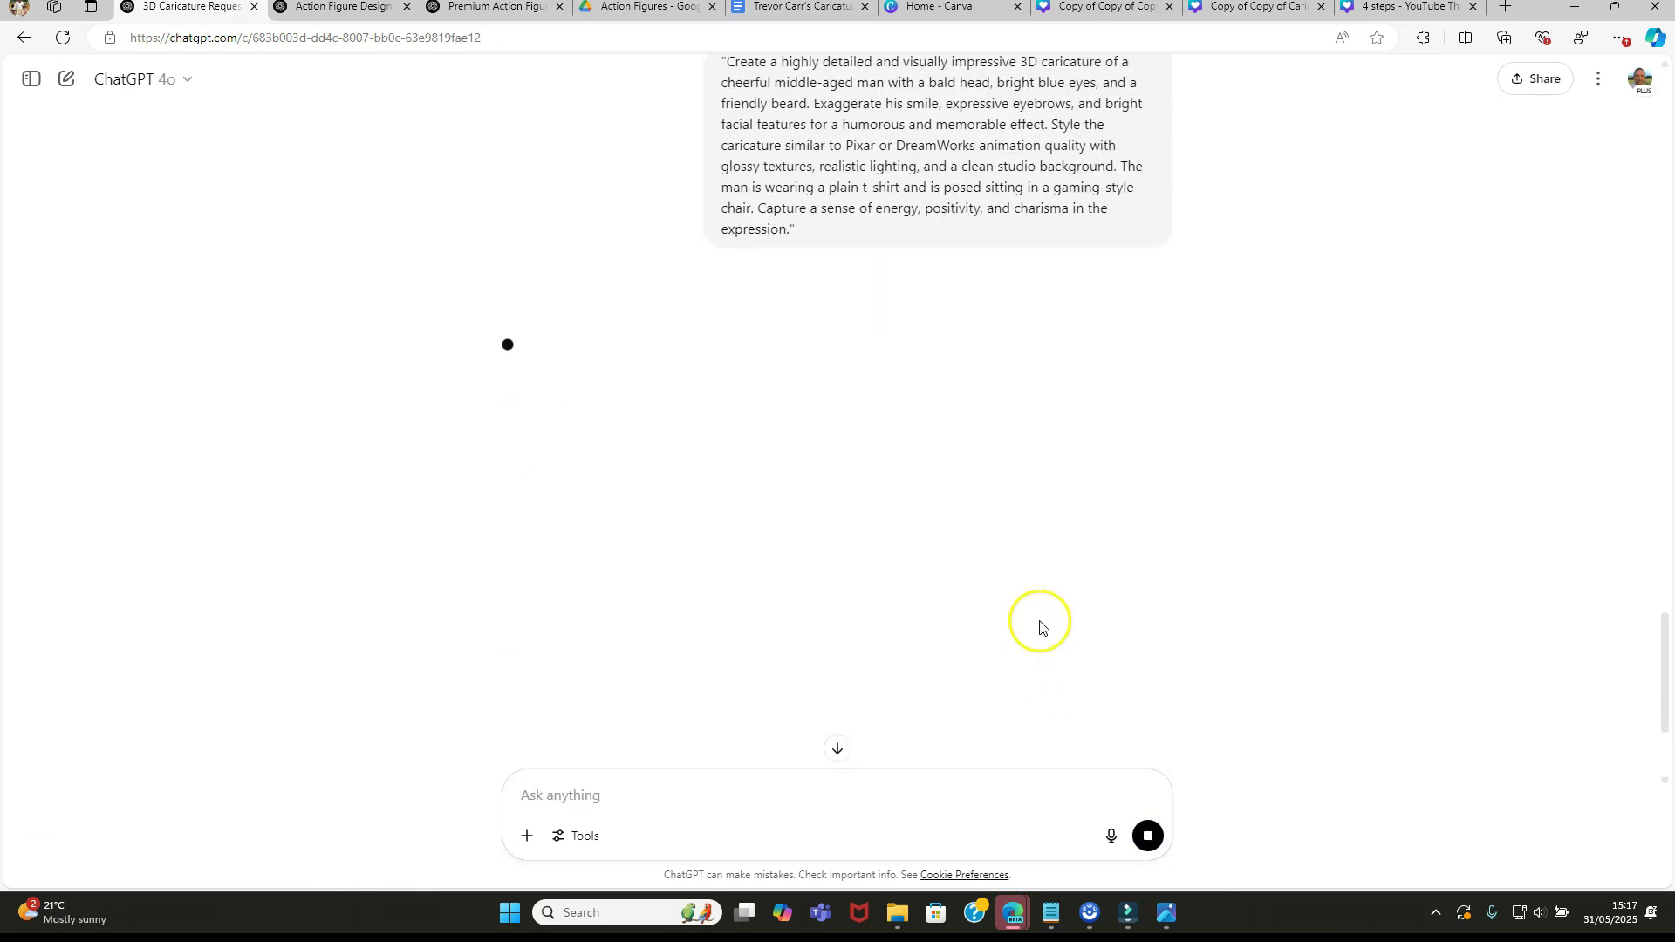
Step: Compare the original photo with the earlier caricatures generated in this chat
{"action": "scroll", "coordinate": [1028, 606], "scroll_direction": "up", "scroll_amount": 5}
{"action": "scroll", "coordinate": [1021, 608], "scroll_direction": "down", "scroll_amount": 2}
{"action": "scroll", "coordinate": [1012, 612], "scroll_direction": "up", "scroll_amount": 5}
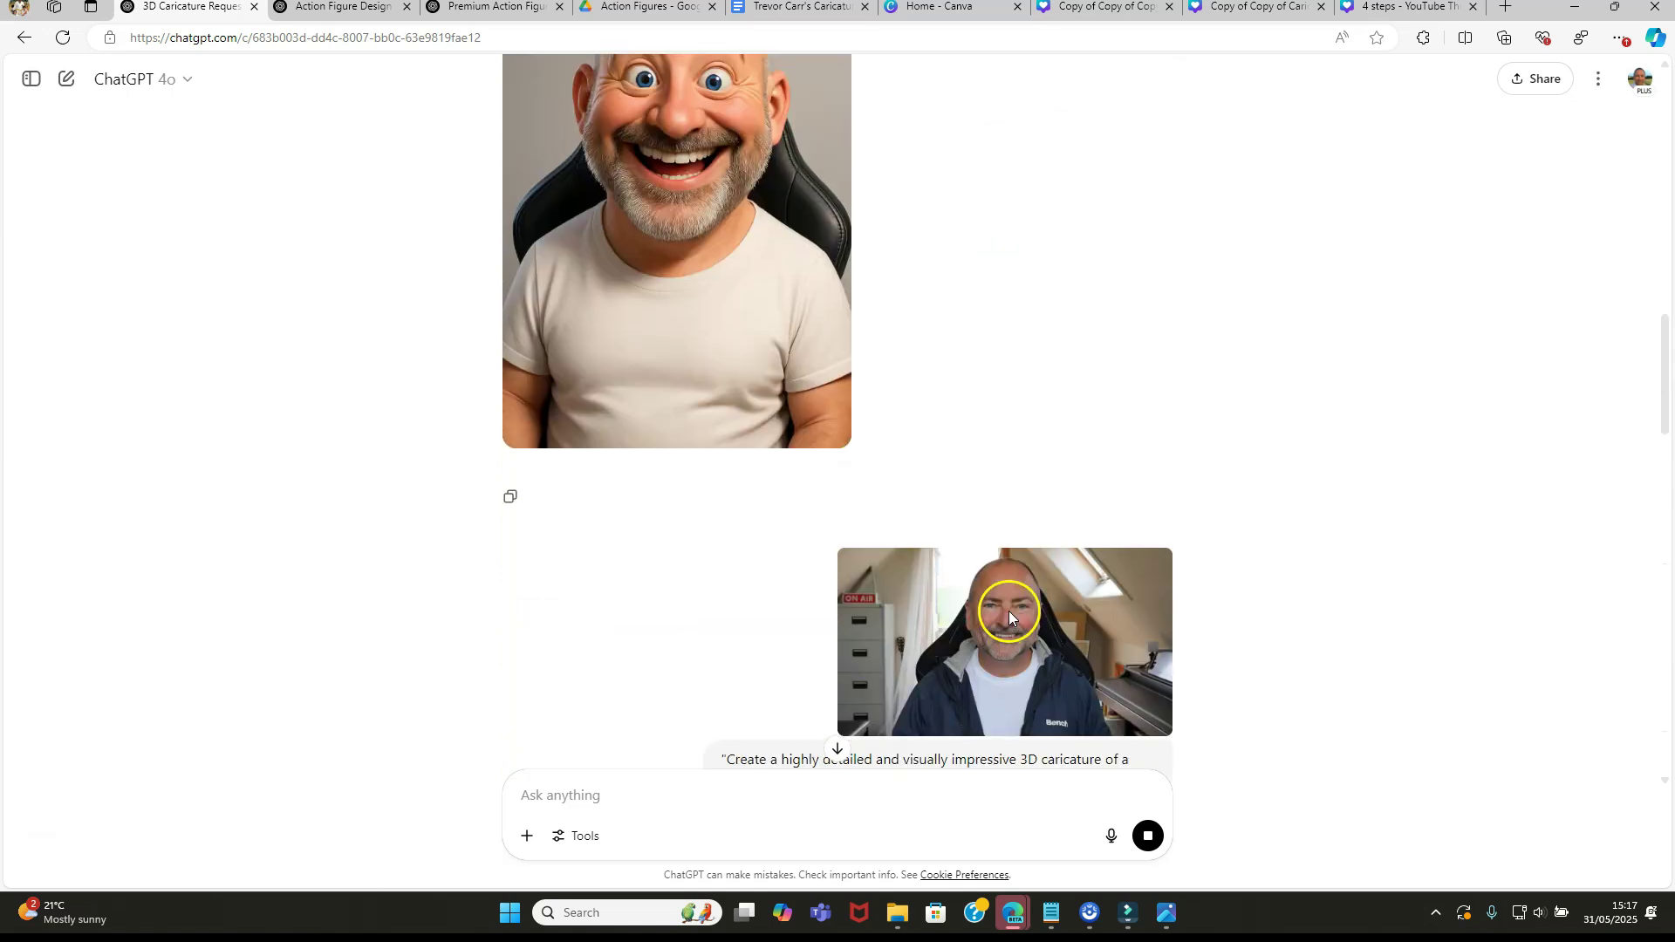
{"action": "scroll", "coordinate": [1008, 611], "scroll_direction": "up", "scroll_amount": 5}
{"action": "scroll", "coordinate": [1003, 619], "scroll_direction": "down", "scroll_amount": 10}
{"action": "scroll", "coordinate": [994, 628], "scroll_direction": "up", "scroll_amount": 2}
{"action": "scroll", "coordinate": [981, 643], "scroll_direction": "down", "scroll_amount": 1}
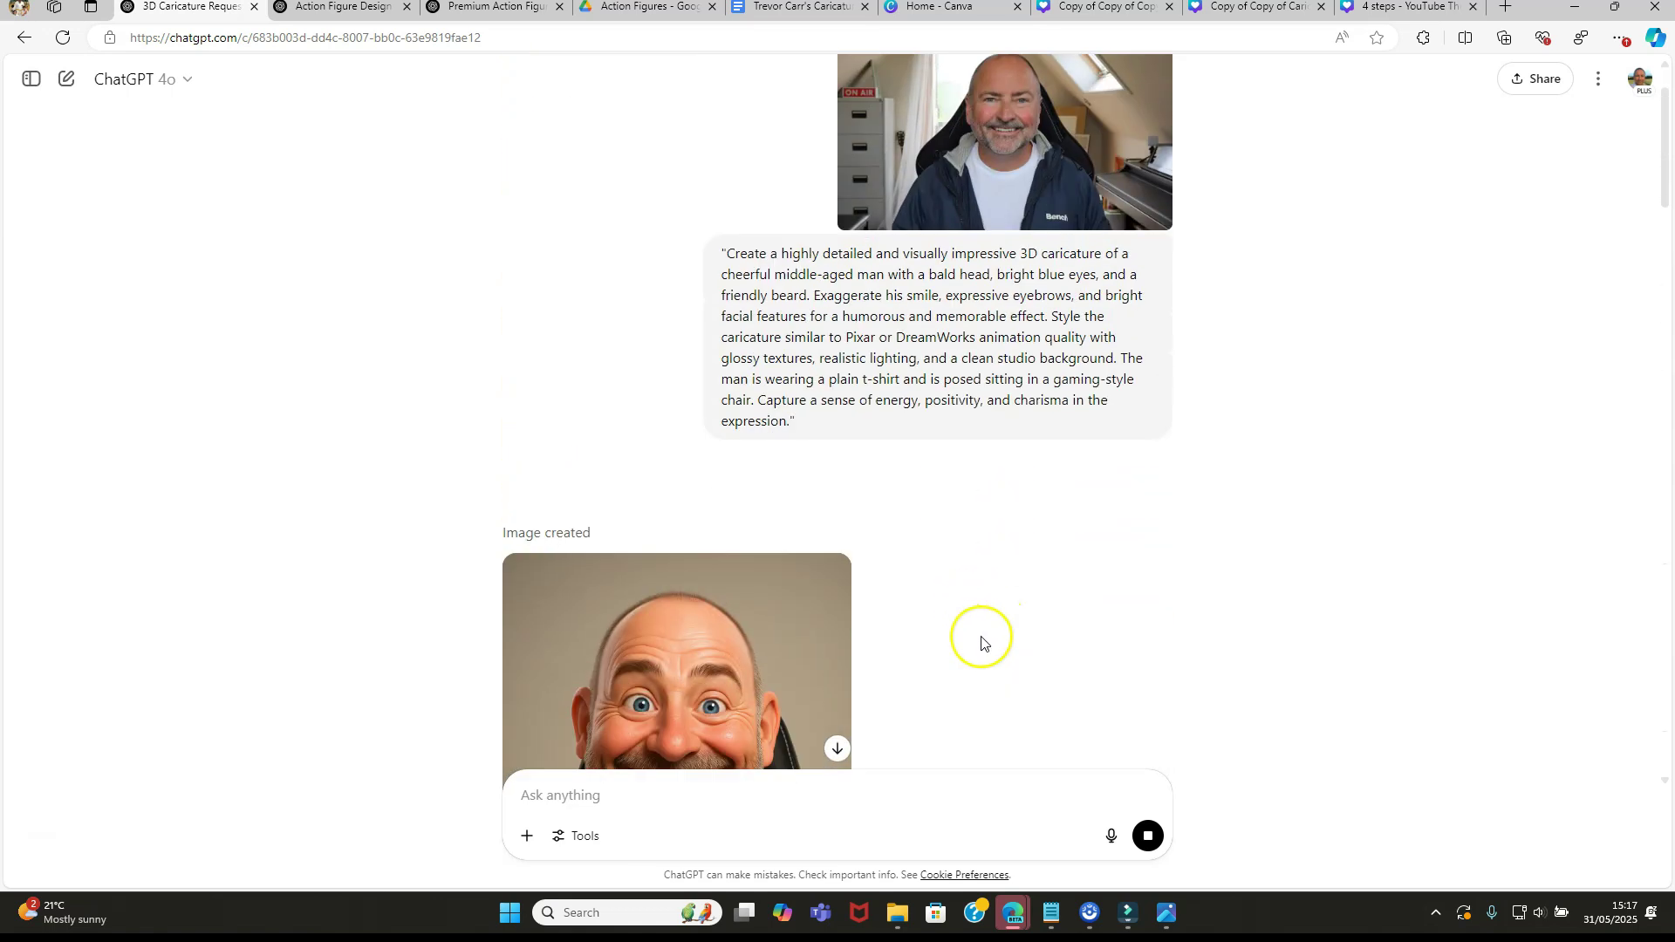
{"action": "scroll", "coordinate": [979, 635], "scroll_direction": "down", "scroll_amount": 4}
{"action": "scroll", "coordinate": [735, 416], "scroll_direction": "down", "scroll_amount": 1}
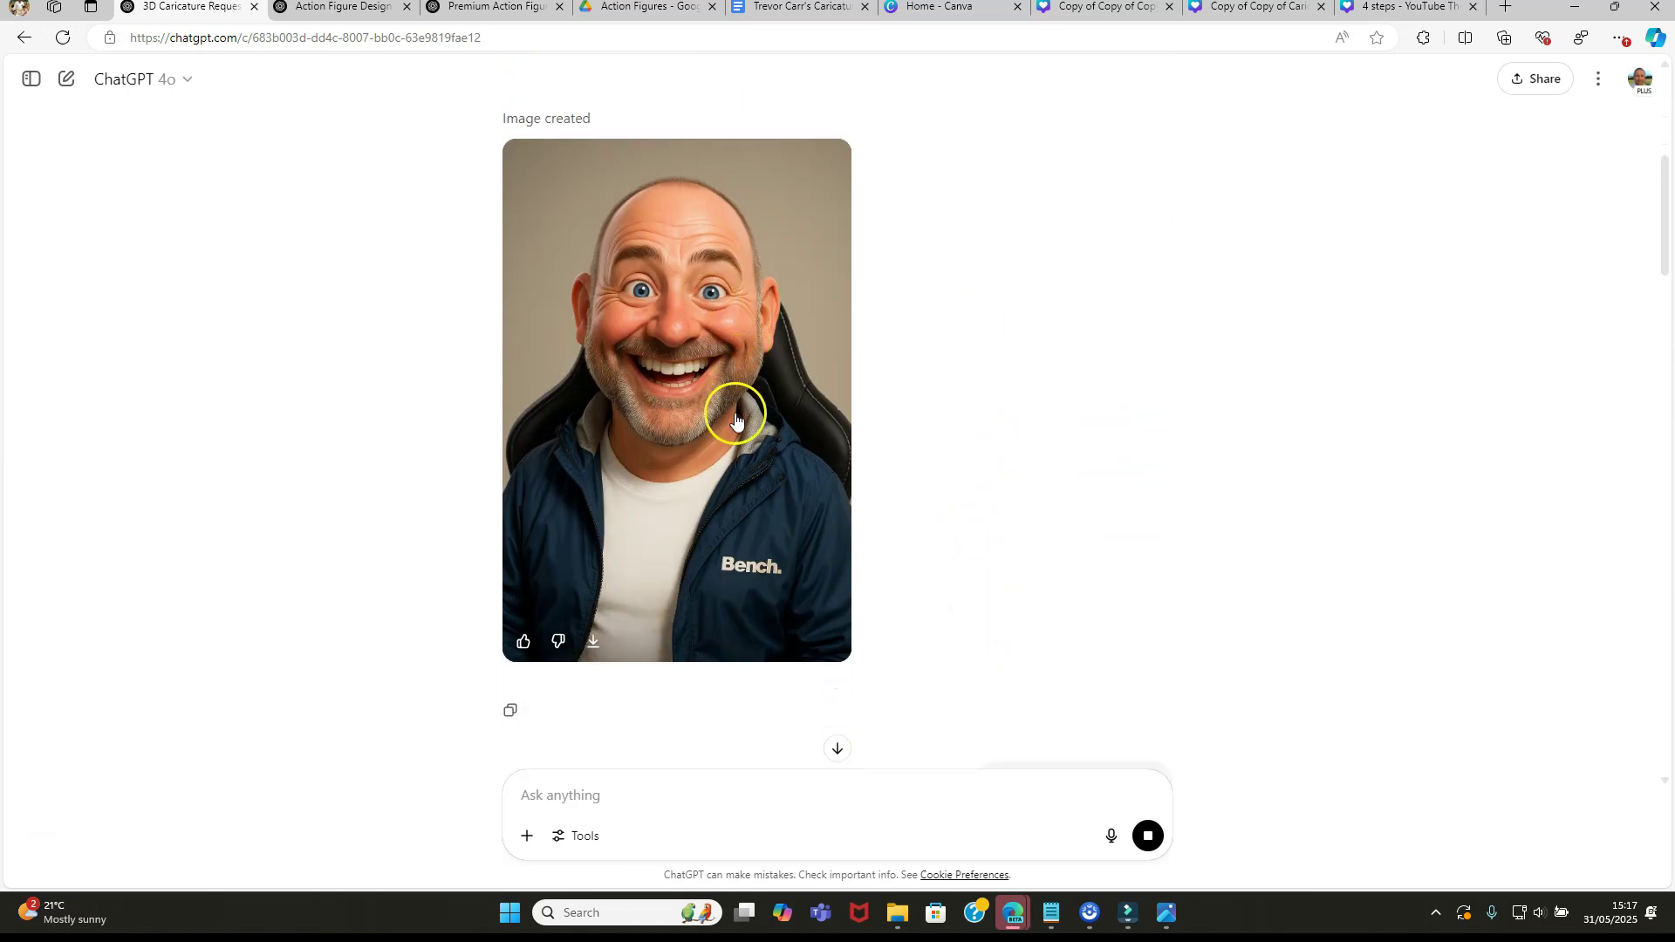
{"action": "scroll", "coordinate": [692, 375], "scroll_direction": "down", "scroll_amount": 4}
{"action": "scroll", "coordinate": [693, 383], "scroll_direction": "up", "scroll_amount": 8}
{"action": "scroll", "coordinate": [689, 378], "scroll_direction": "down", "scroll_amount": 3}
{"action": "scroll", "coordinate": [723, 400], "scroll_direction": "down", "scroll_amount": 3}
{"action": "scroll", "coordinate": [722, 400], "scroll_direction": "up", "scroll_amount": 6}
{"action": "scroll", "coordinate": [722, 400], "scroll_direction": "down", "scroll_amount": 9}
{"action": "scroll", "coordinate": [723, 392], "scroll_direction": "down", "scroll_amount": 4}
{"action": "scroll", "coordinate": [722, 393], "scroll_direction": "up", "scroll_amount": 11}
{"action": "scroll", "coordinate": [717, 392], "scroll_direction": "down", "scroll_amount": 10}
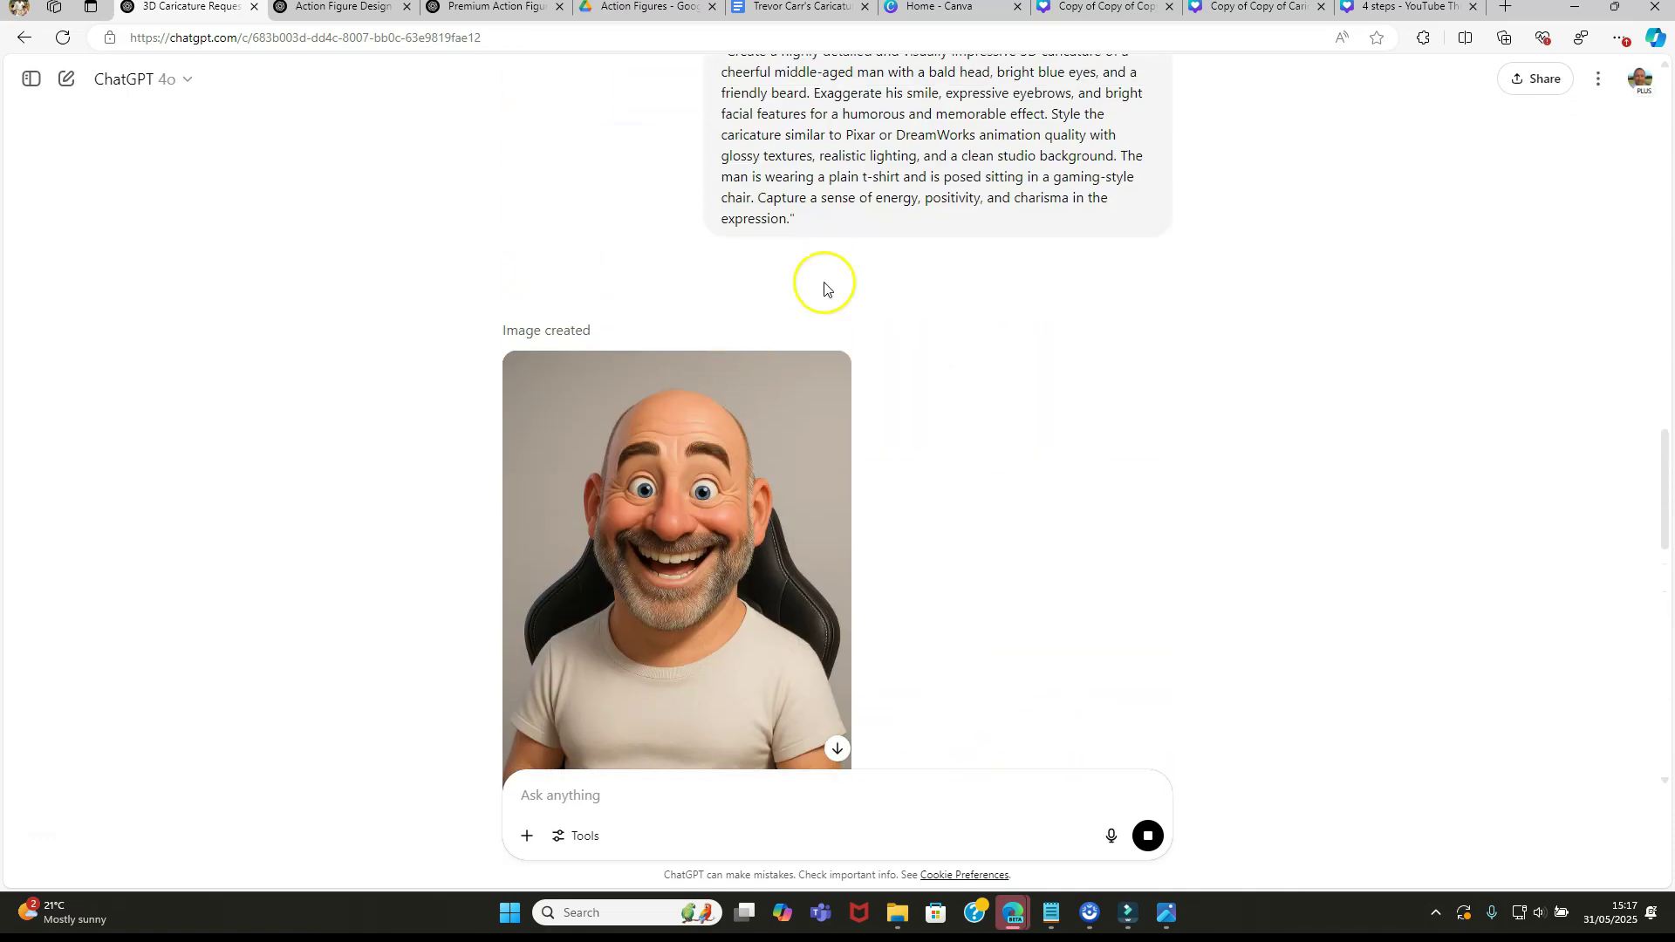
Step: Check the progress of the new caricature at the end of the chat against its source photo and prompt
{"action": "scroll", "coordinate": [759, 373], "scroll_direction": "down", "scroll_amount": 3}
{"action": "scroll", "coordinate": [774, 373], "scroll_direction": "down", "scroll_amount": 4}
{"action": "scroll", "coordinate": [960, 379], "scroll_direction": "down", "scroll_amount": 6}
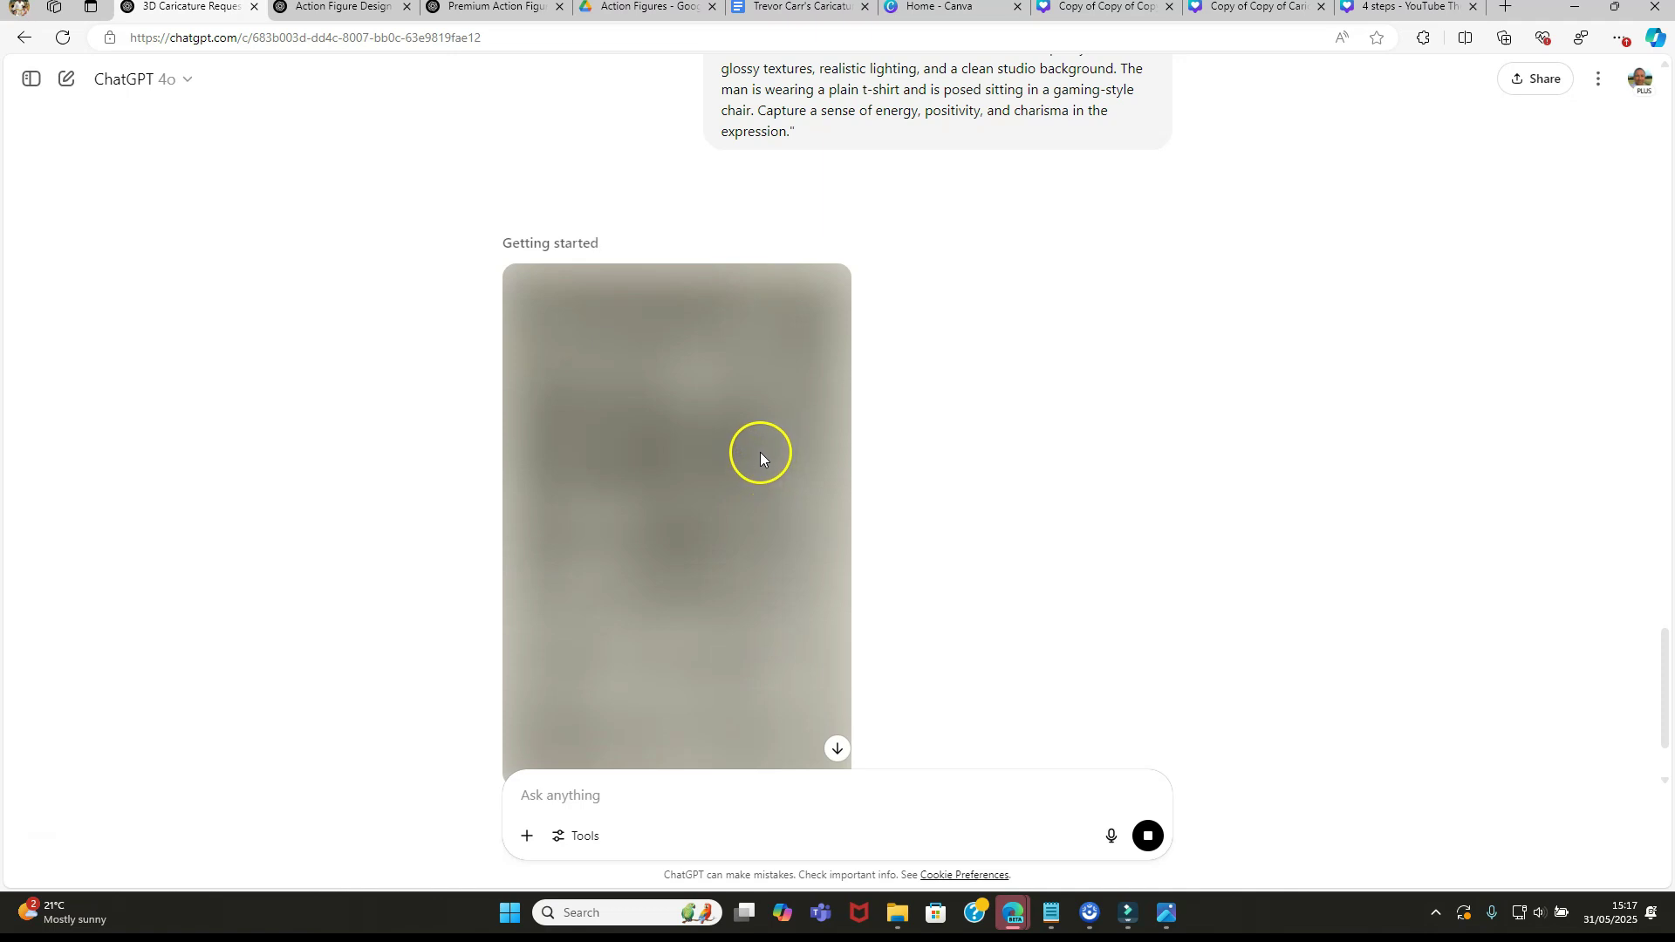
{"action": "scroll", "coordinate": [760, 452], "scroll_direction": "down", "scroll_amount": 1}
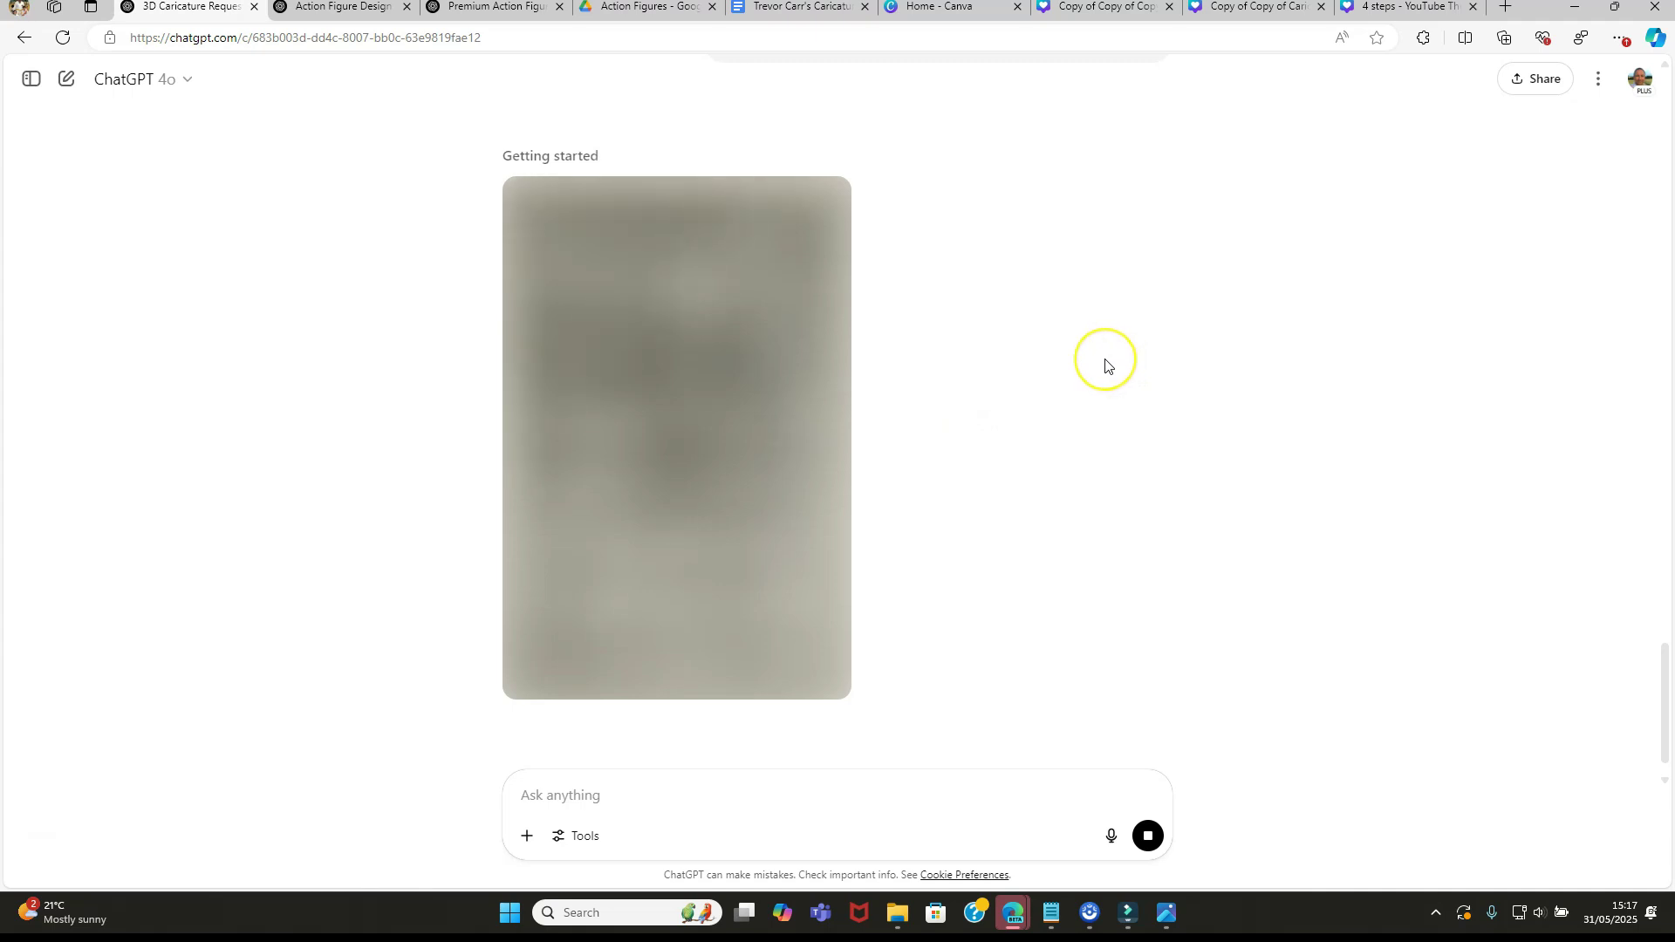
{"action": "scroll", "coordinate": [1105, 366], "scroll_direction": "up", "scroll_amount": 8}
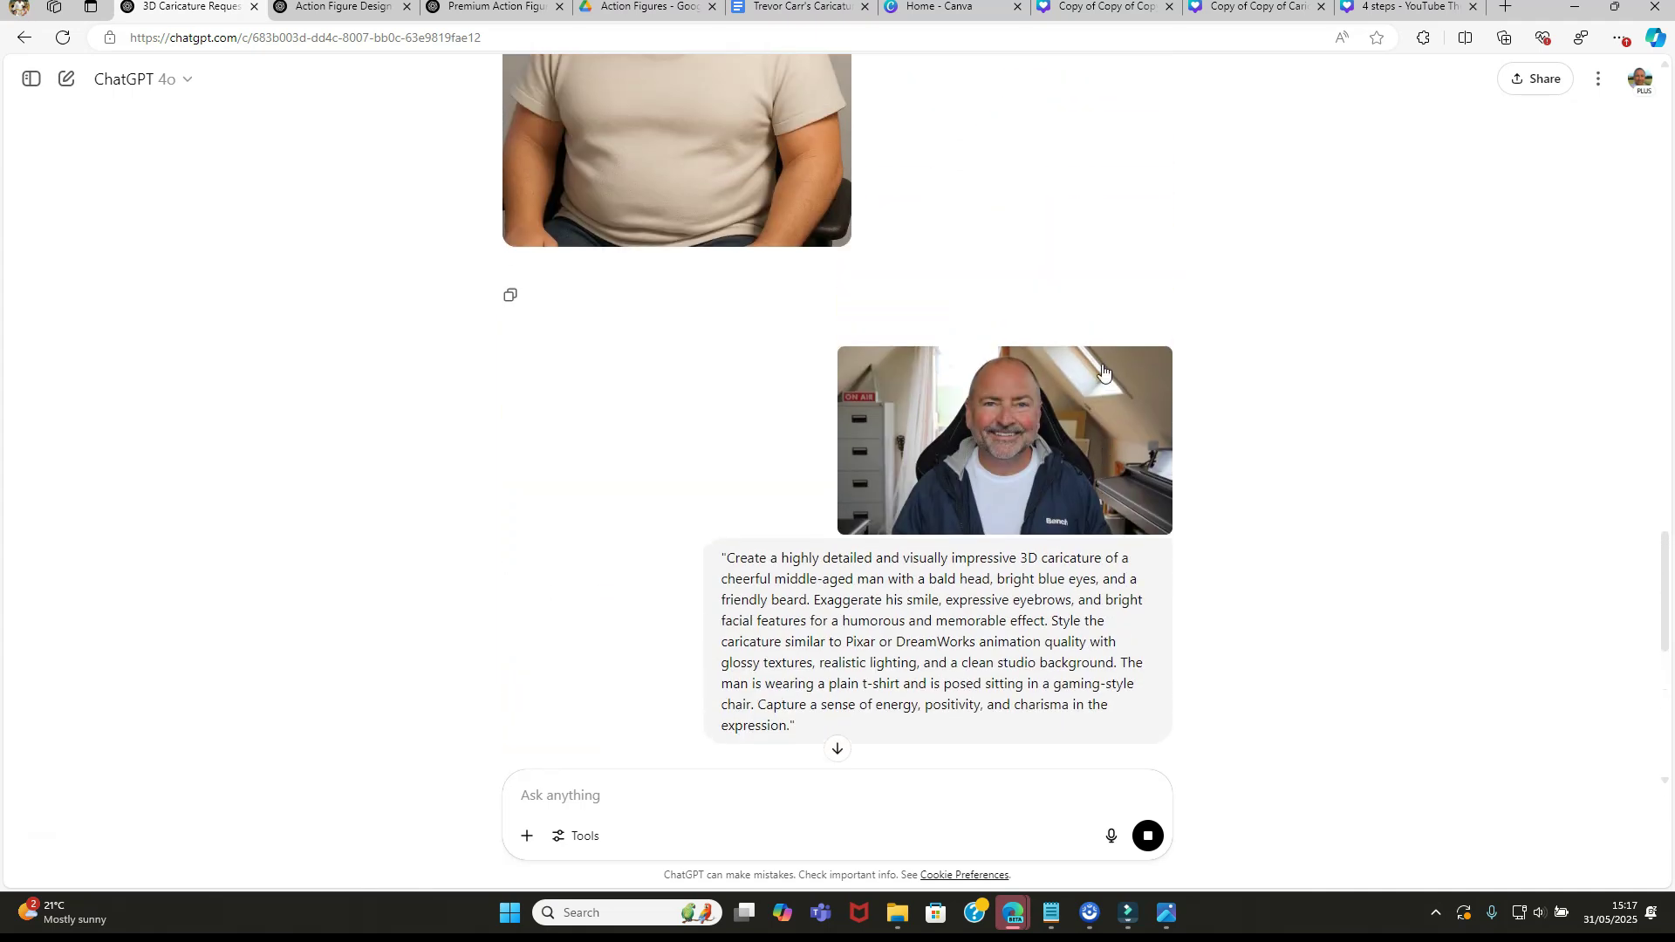
{"action": "scroll", "coordinate": [1103, 368], "scroll_direction": "down", "scroll_amount": 8}
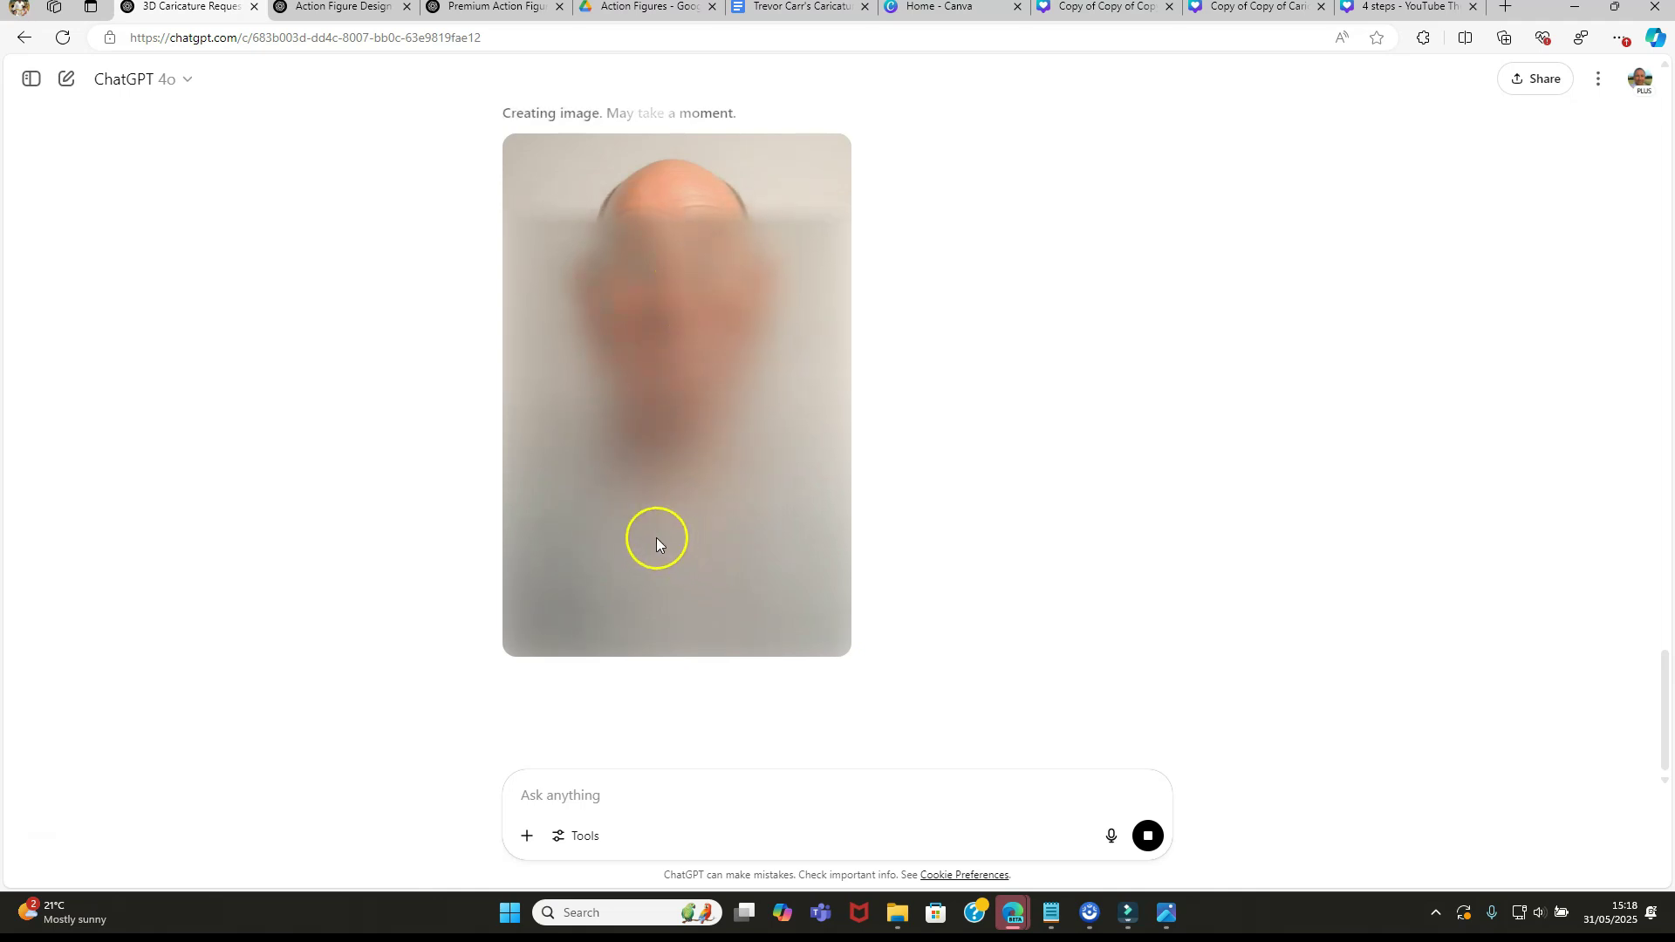
{"action": "scroll", "coordinate": [669, 494], "scroll_direction": "up", "scroll_amount": 10}
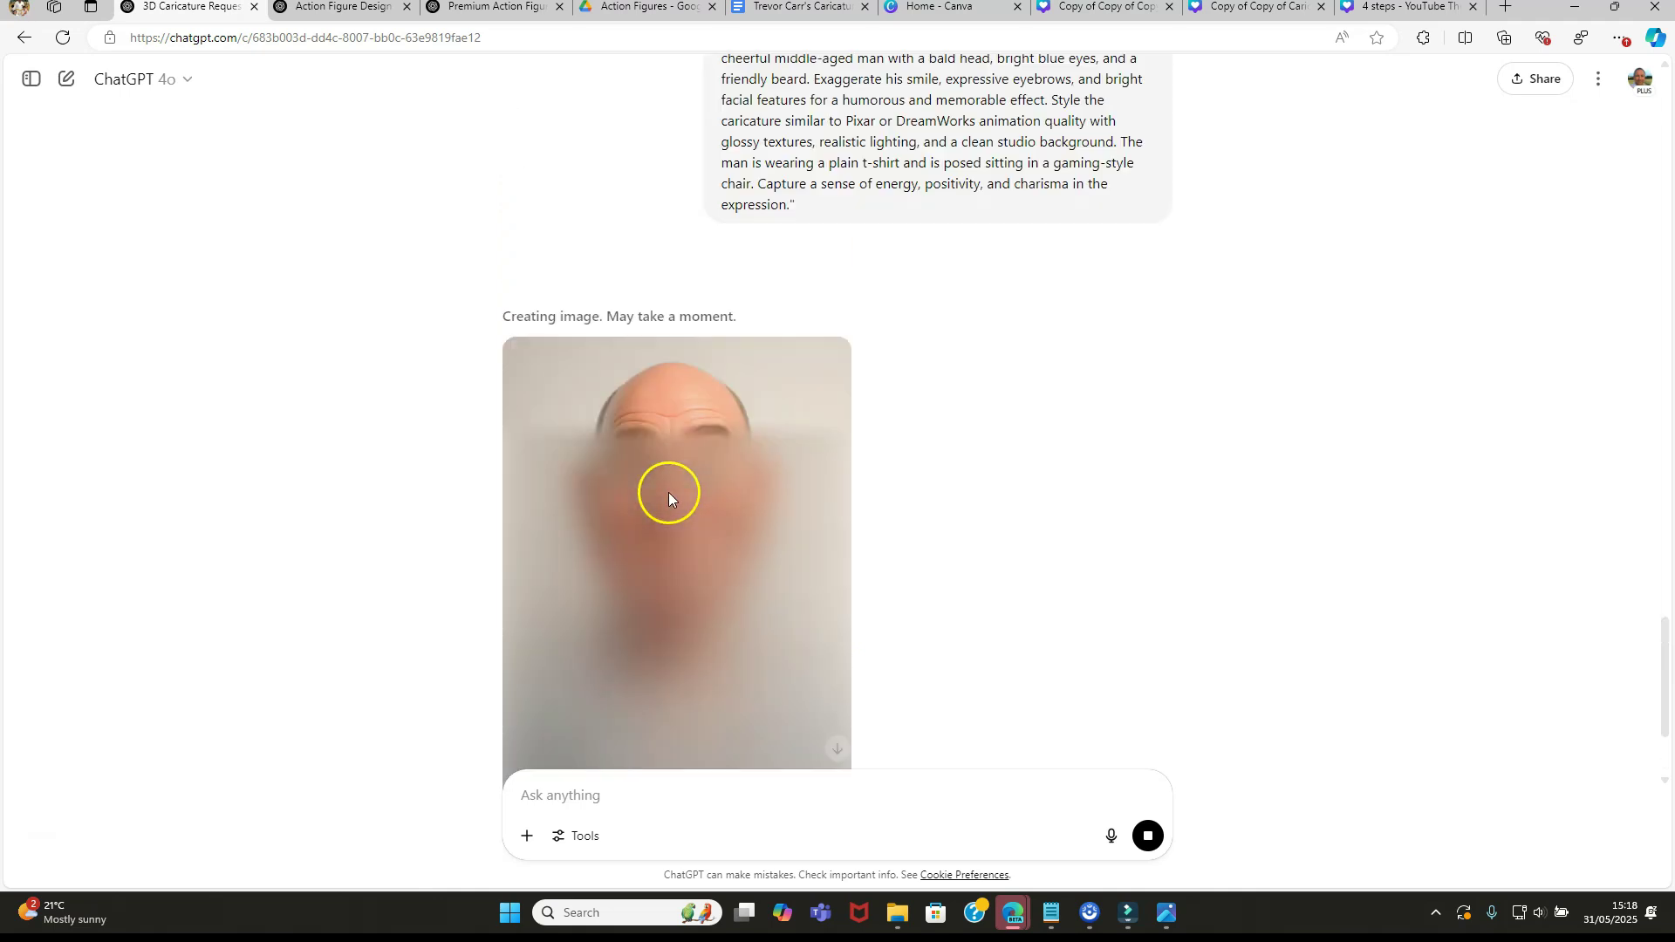
{"action": "scroll", "coordinate": [668, 496], "scroll_direction": "down", "scroll_amount": 10}
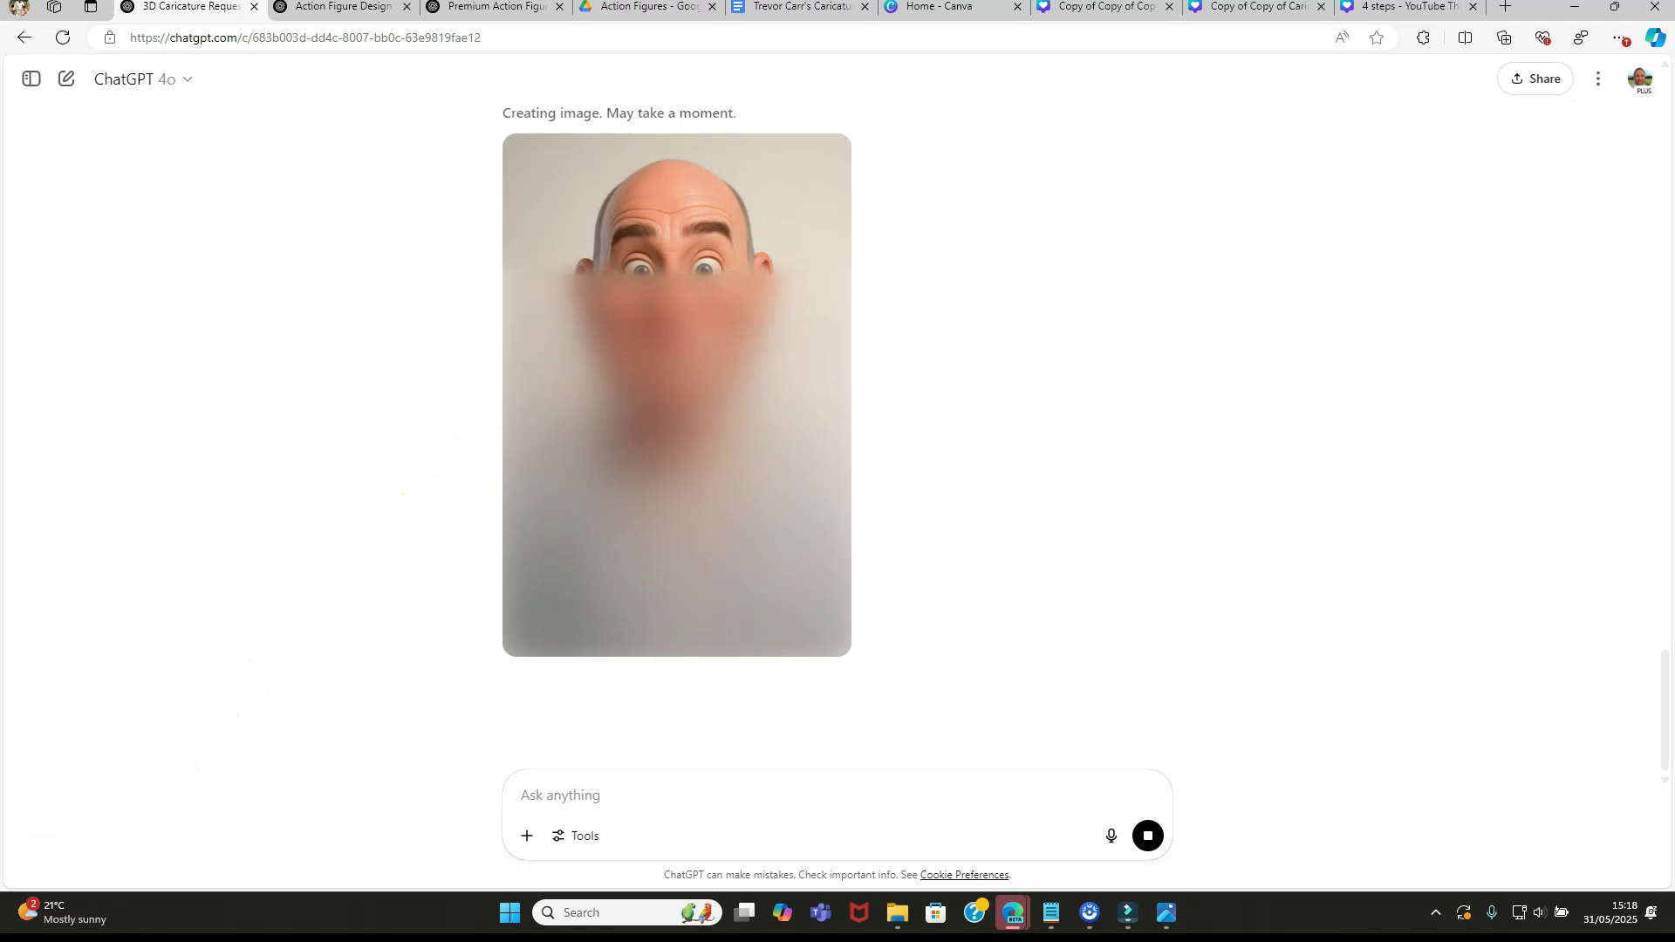
{"action": "left_click", "coordinate": [1280, 436]}
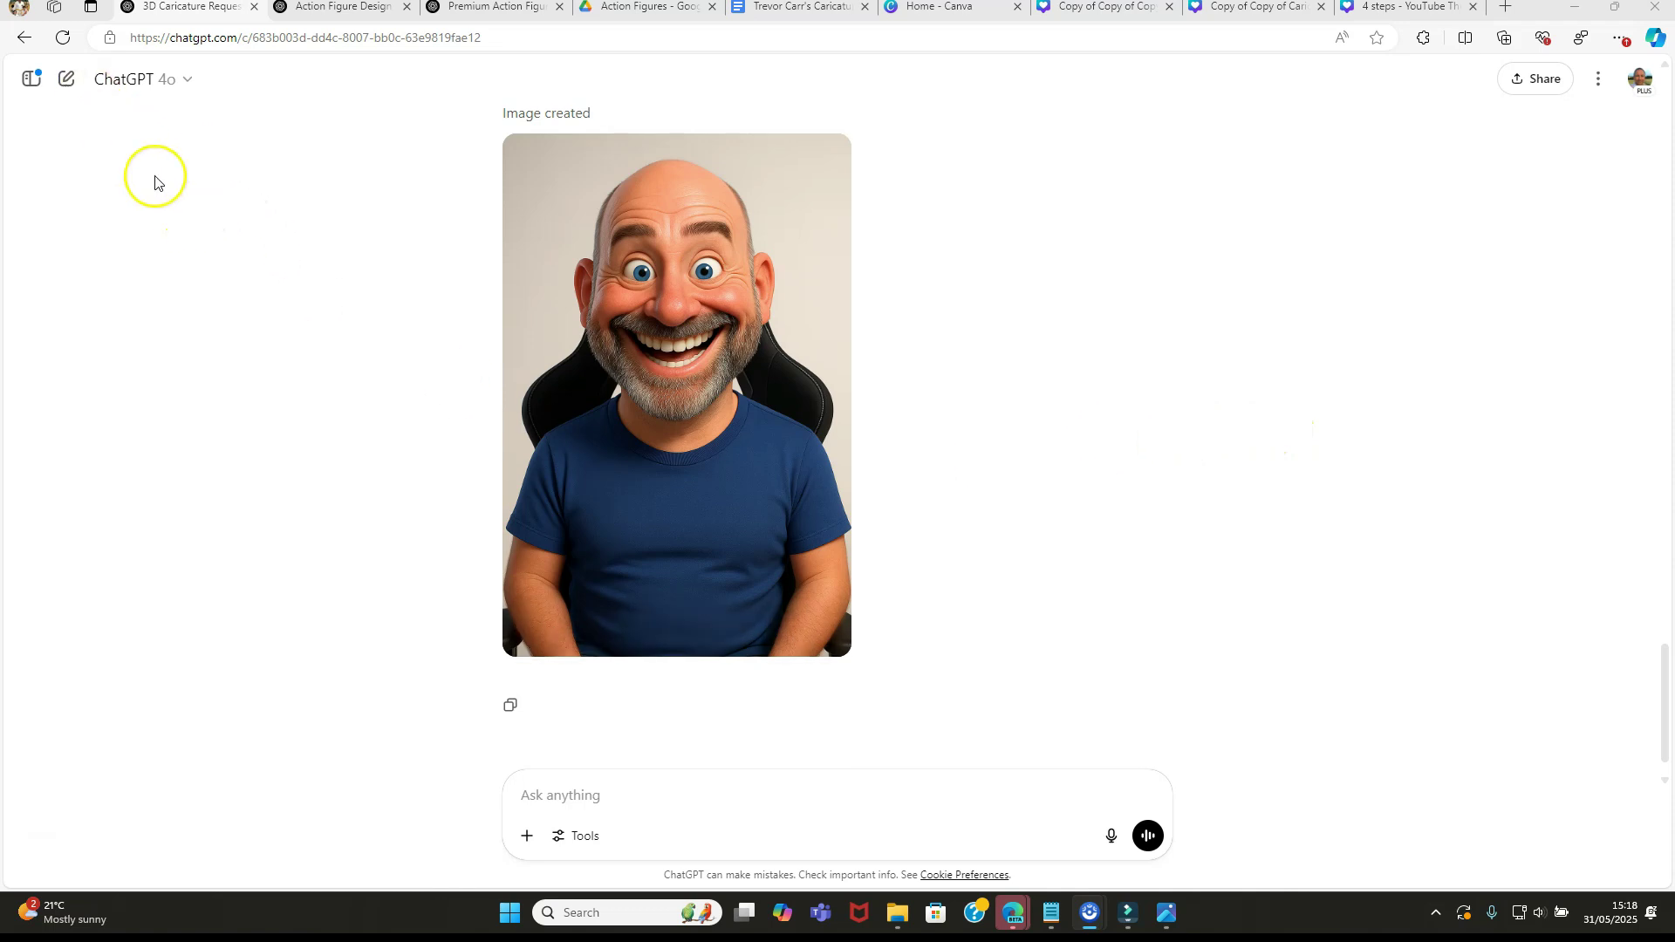
Step: Open a new blank chat in a separate browser tab and switch to it
{"action": "right_click", "coordinate": [66, 80]}
{"action": "left_click", "coordinate": [115, 90]}
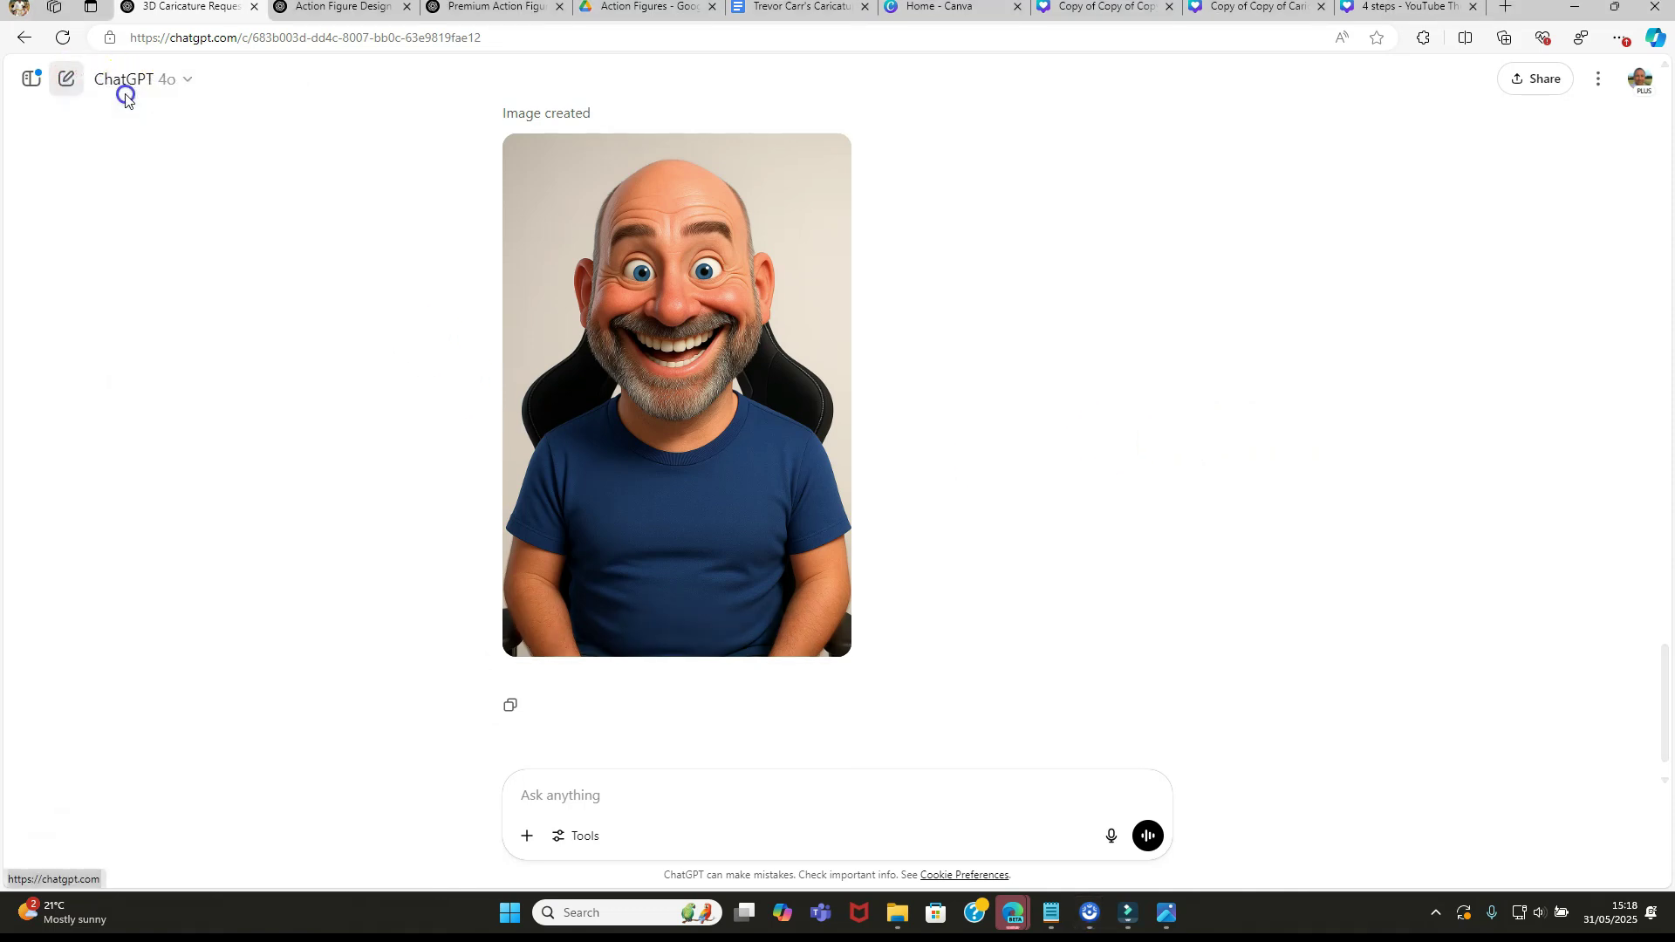
{"action": "left_click", "coordinate": [307, 8]}
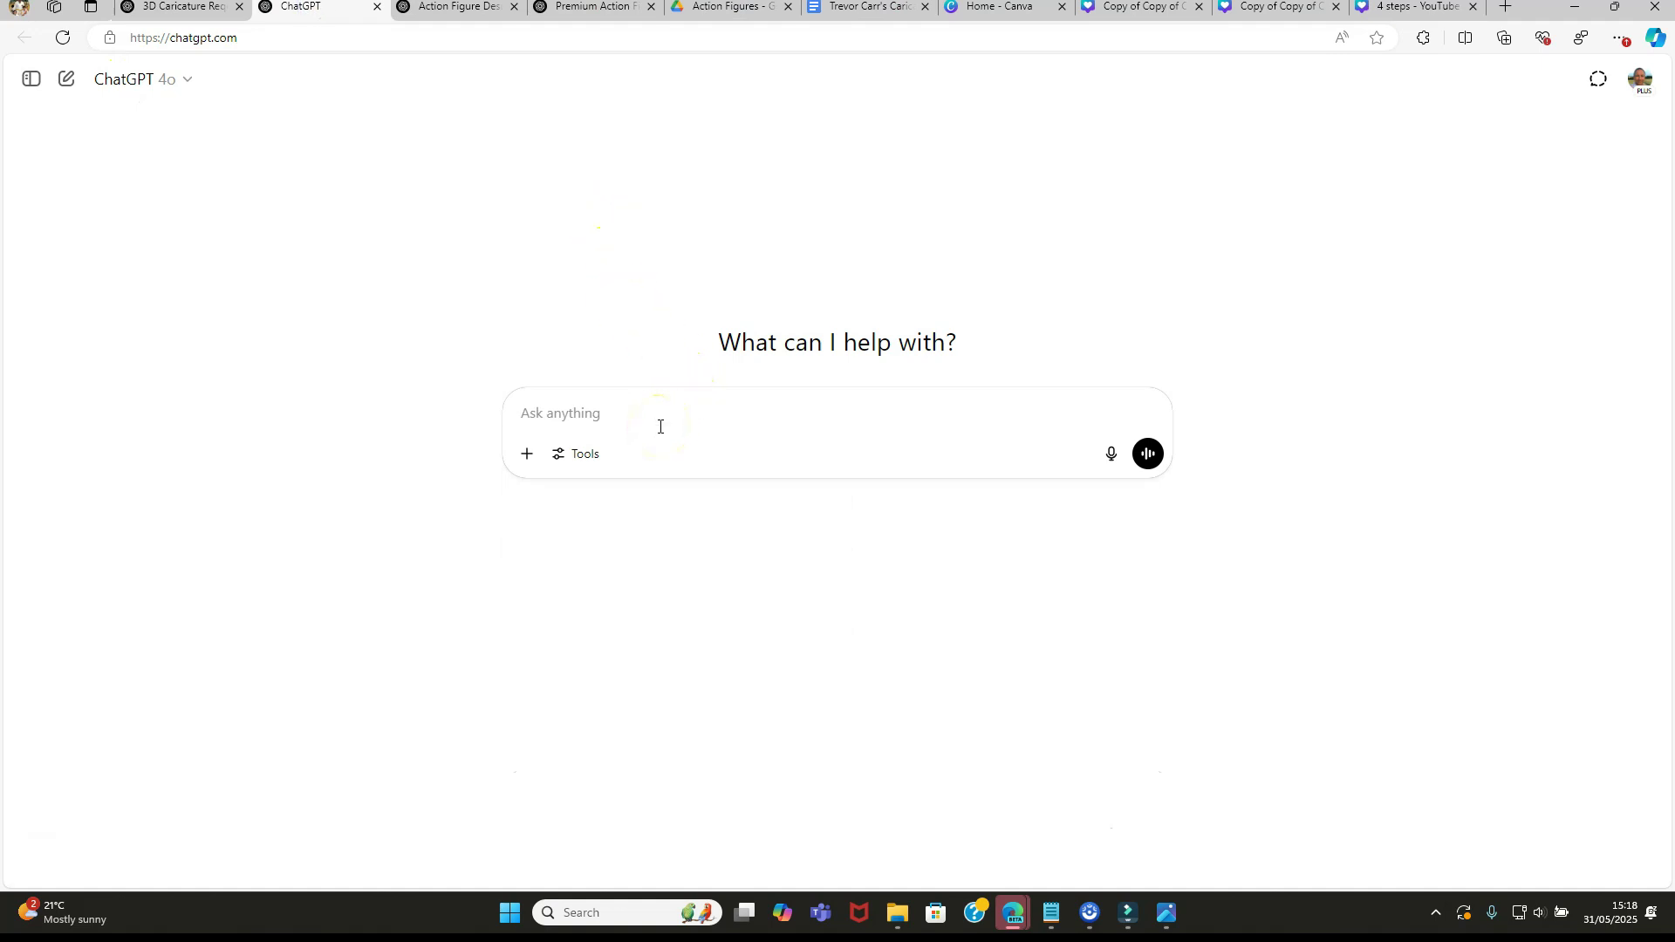
Step: Paste the 3D caricature prompt into the new chat, attach Snapshot_67.JPG and send the request
{"action": "key", "text": "ctrl+v"}
{"action": "left_click", "coordinate": [527, 551]}
{"action": "left_click", "coordinate": [550, 590]}
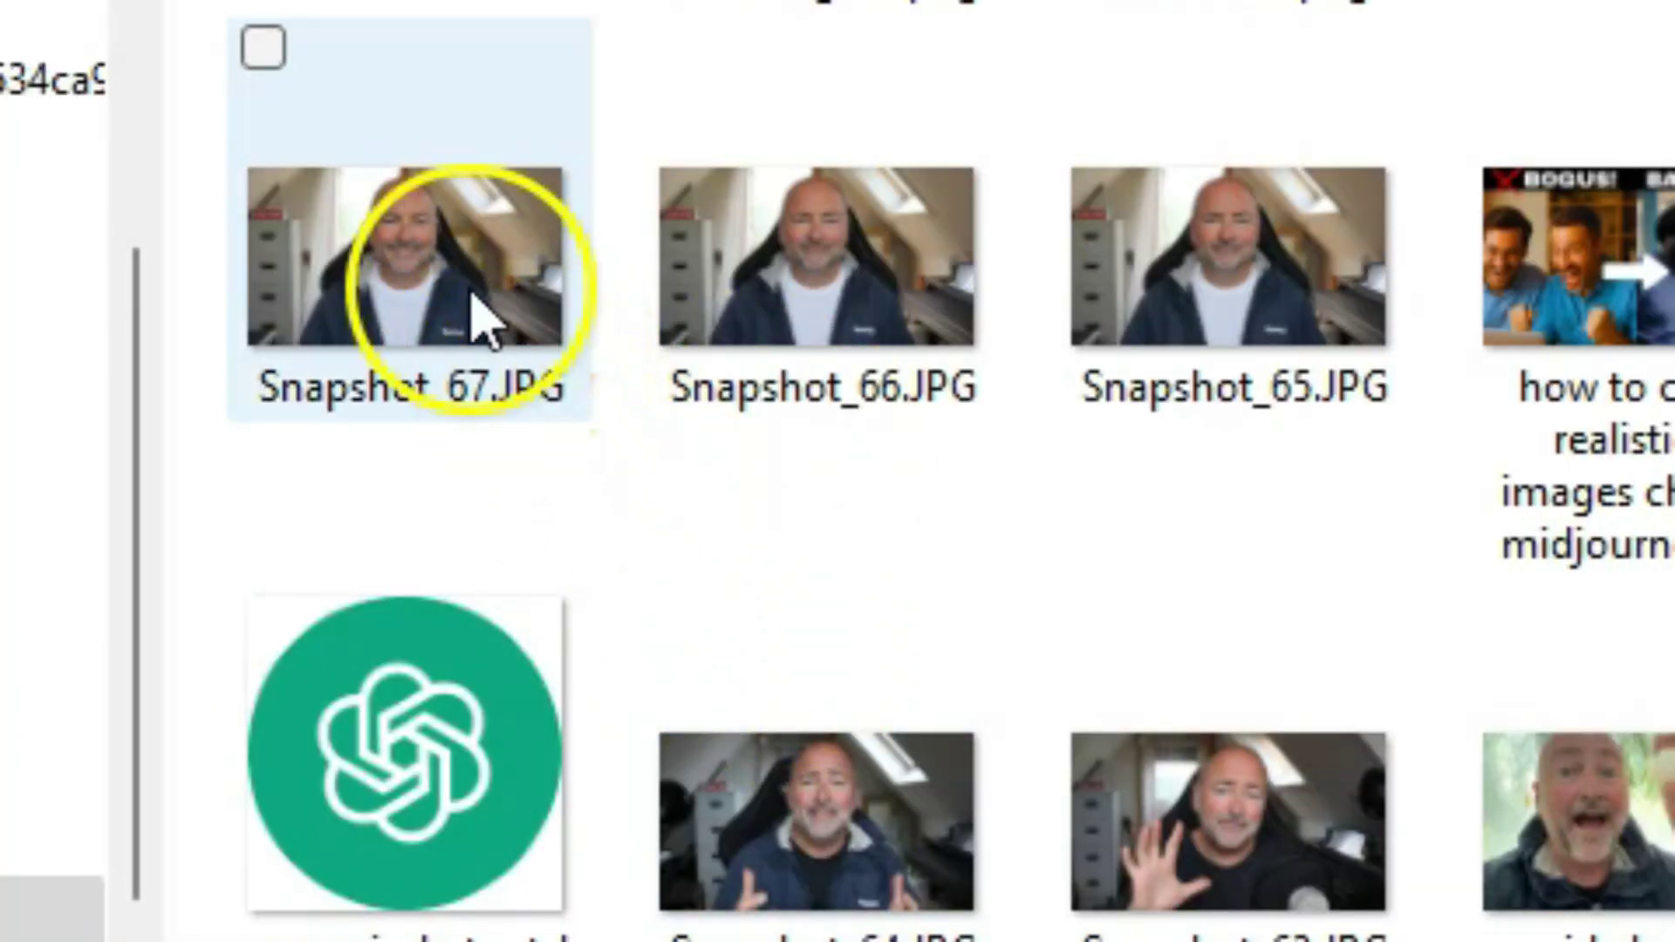
{"action": "double_click", "coordinate": [482, 314]}
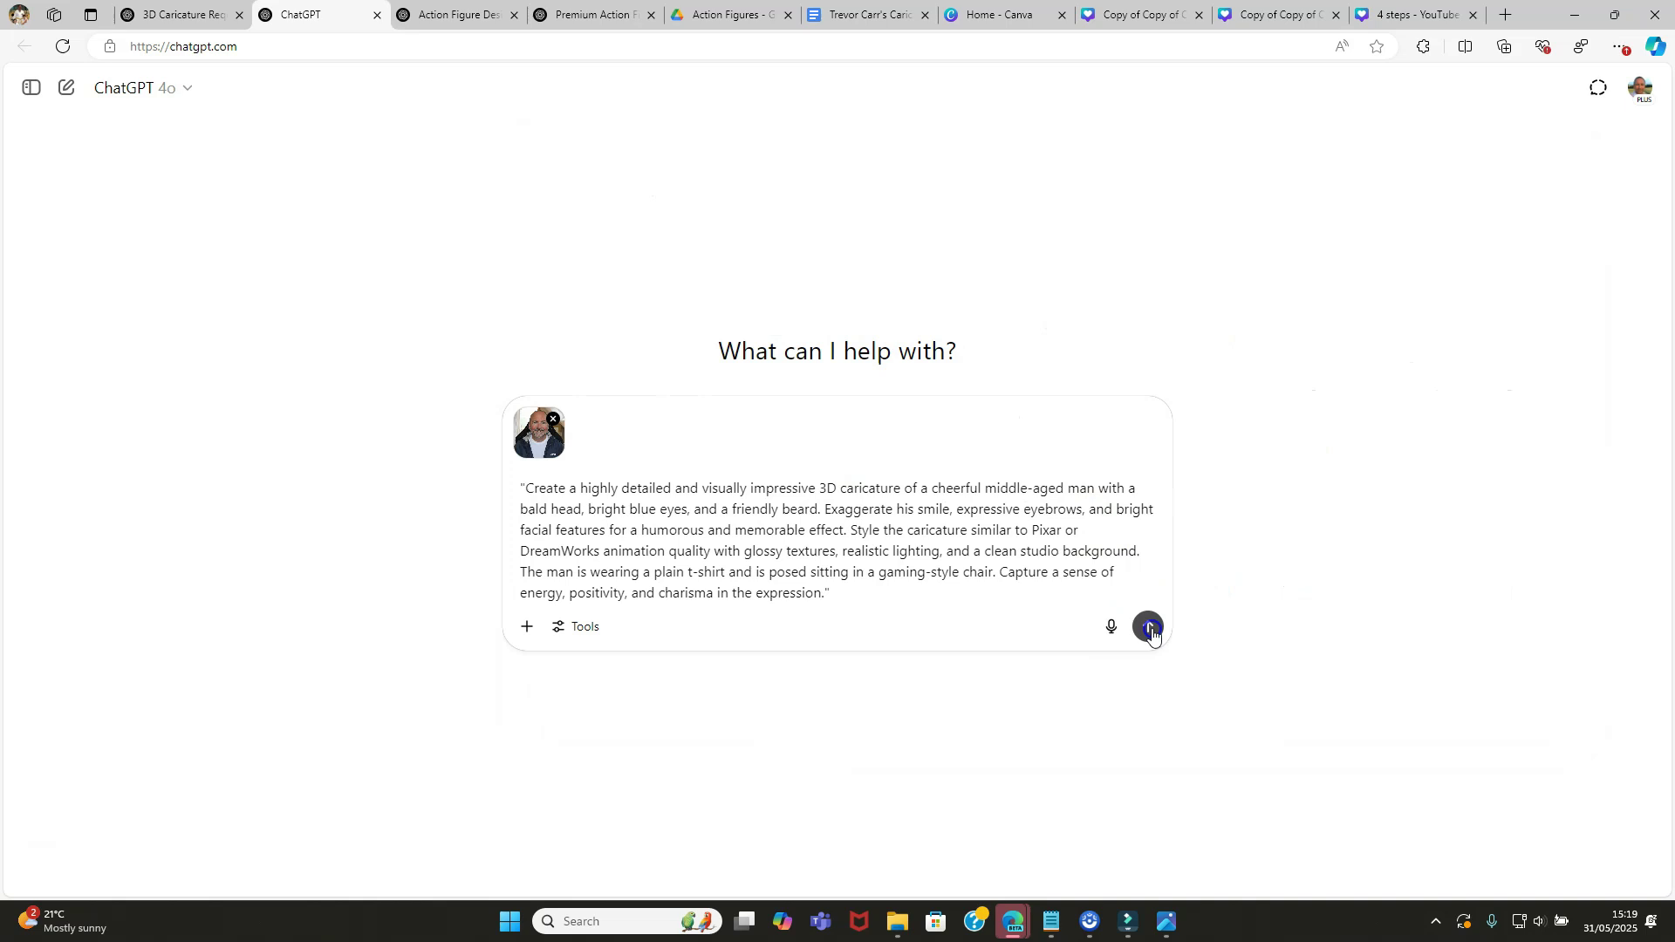
{"action": "left_click", "coordinate": [1148, 627]}
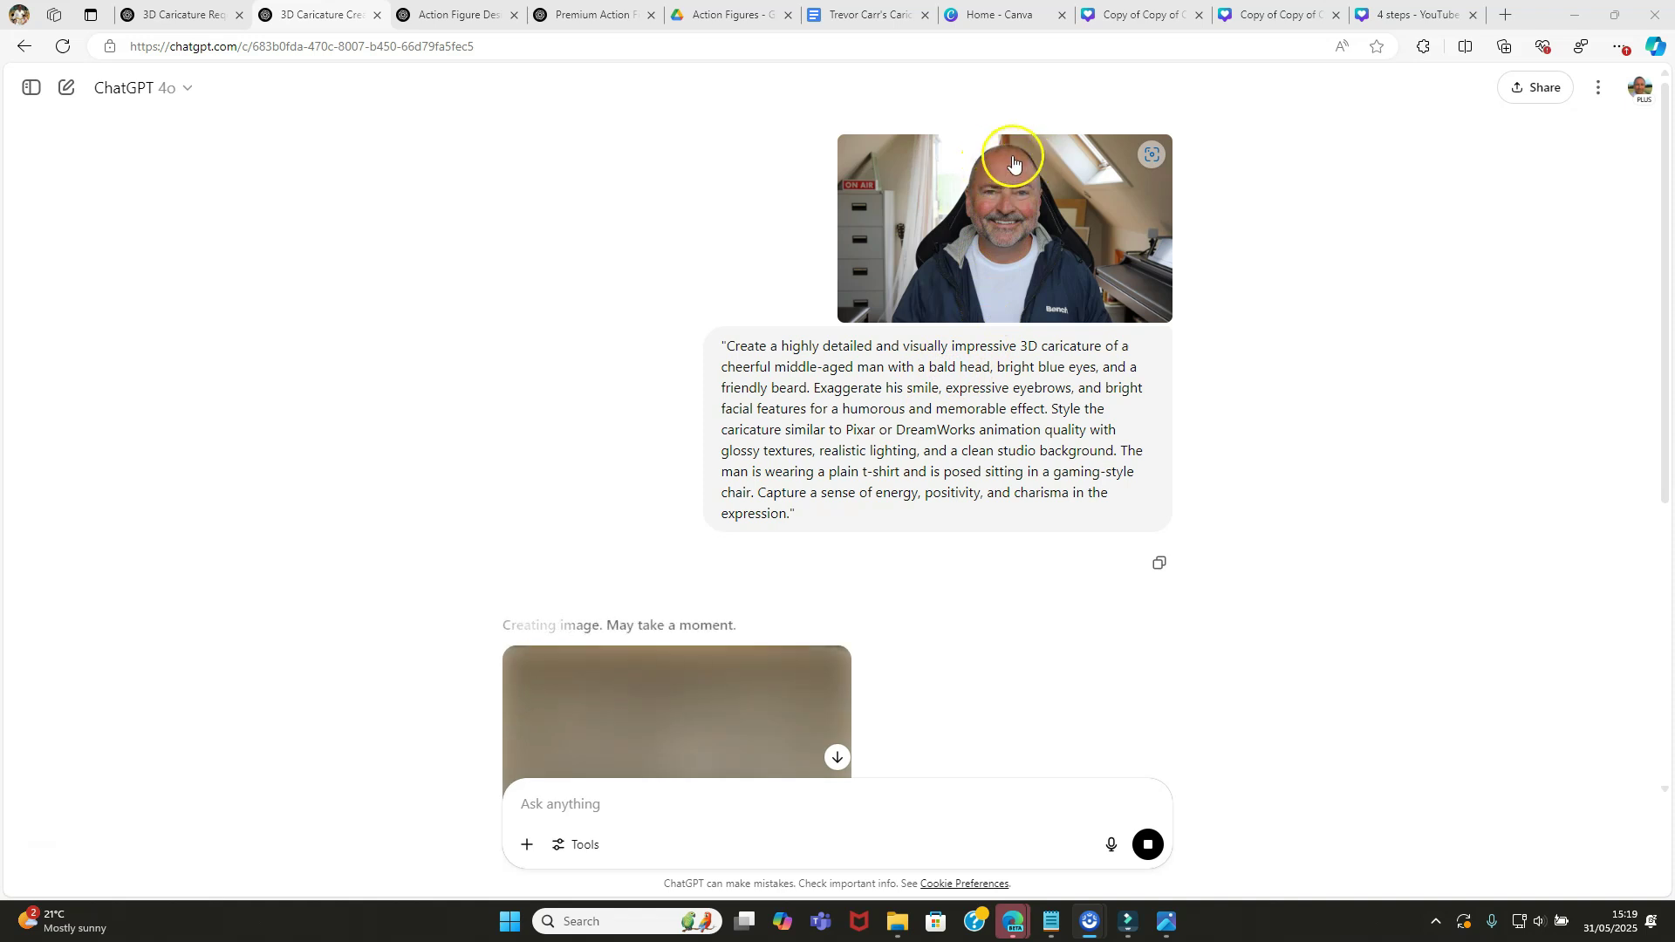
{"action": "scroll", "coordinate": [968, 367], "scroll_direction": "down", "scroll_amount": 1}
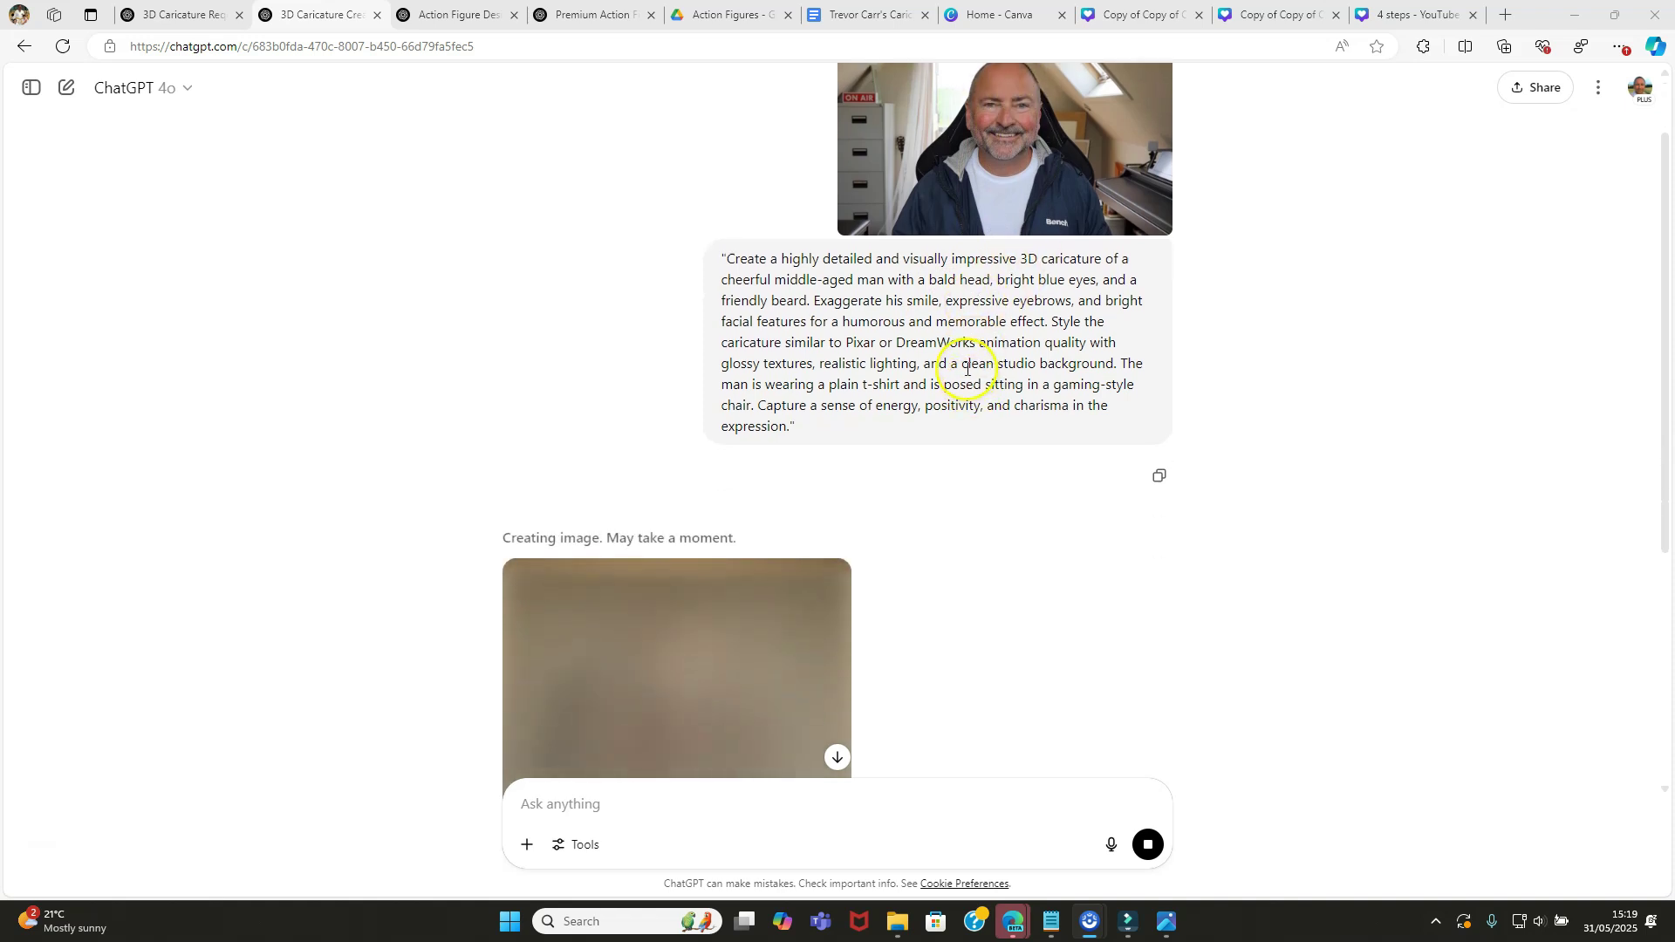
Step: Check the newly generated caricature against the source photo and the prompt's clothing and pose details
{"action": "scroll", "coordinate": [964, 366], "scroll_direction": "up", "scroll_amount": 1}
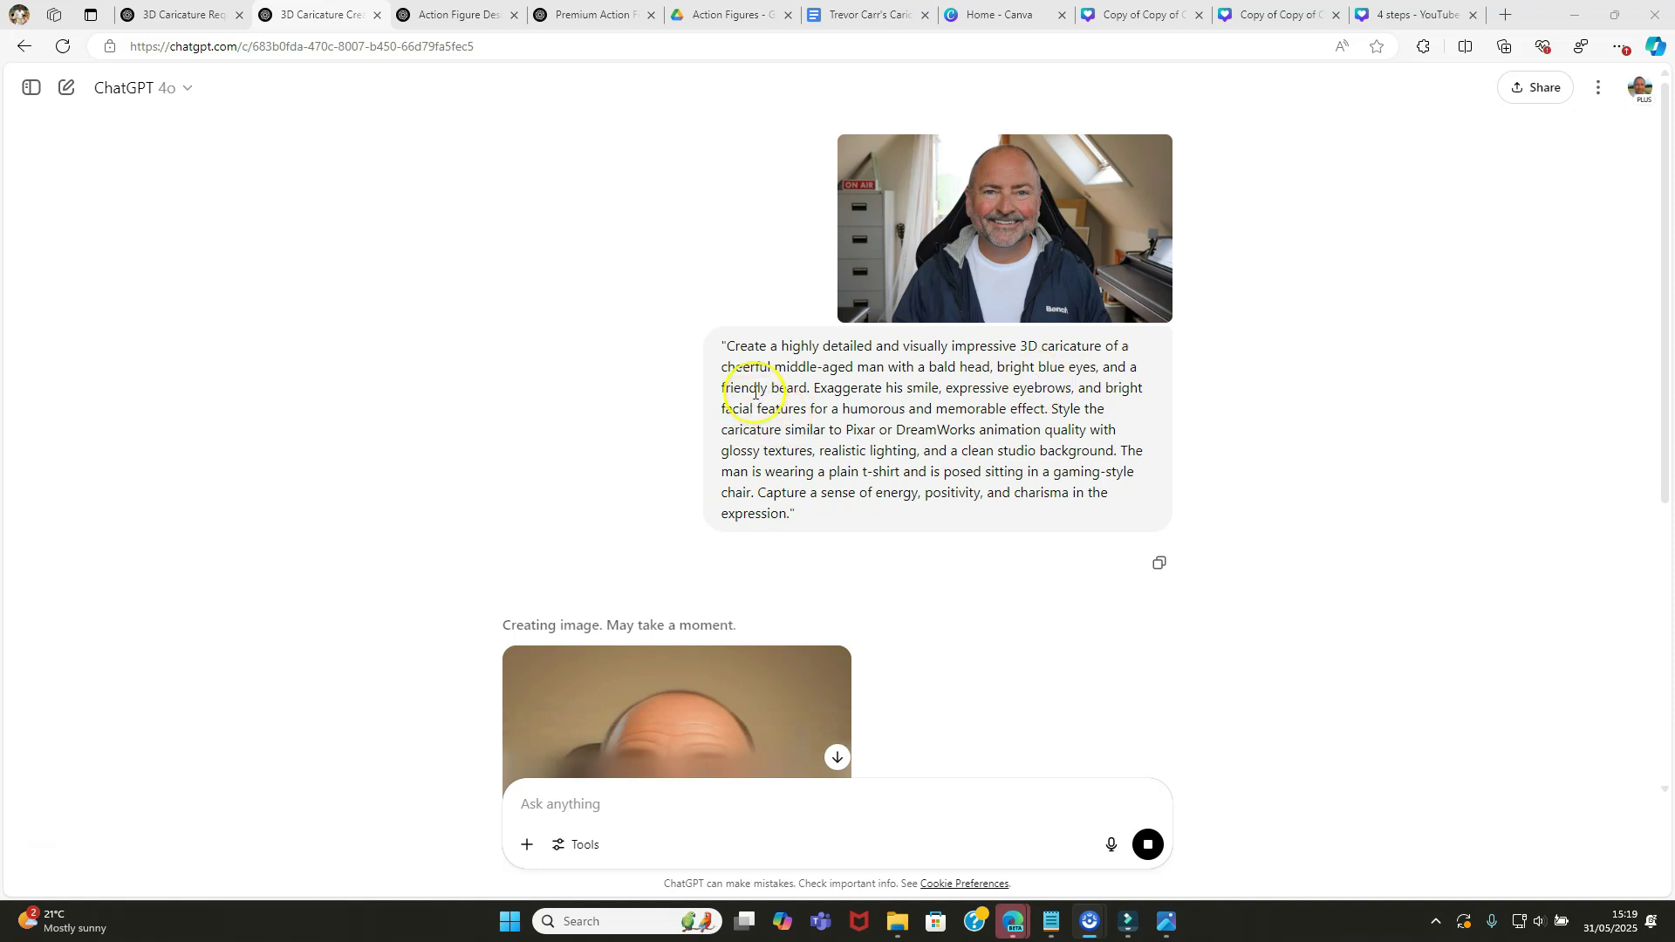
{"action": "scroll", "coordinate": [750, 397], "scroll_direction": "down", "scroll_amount": 5}
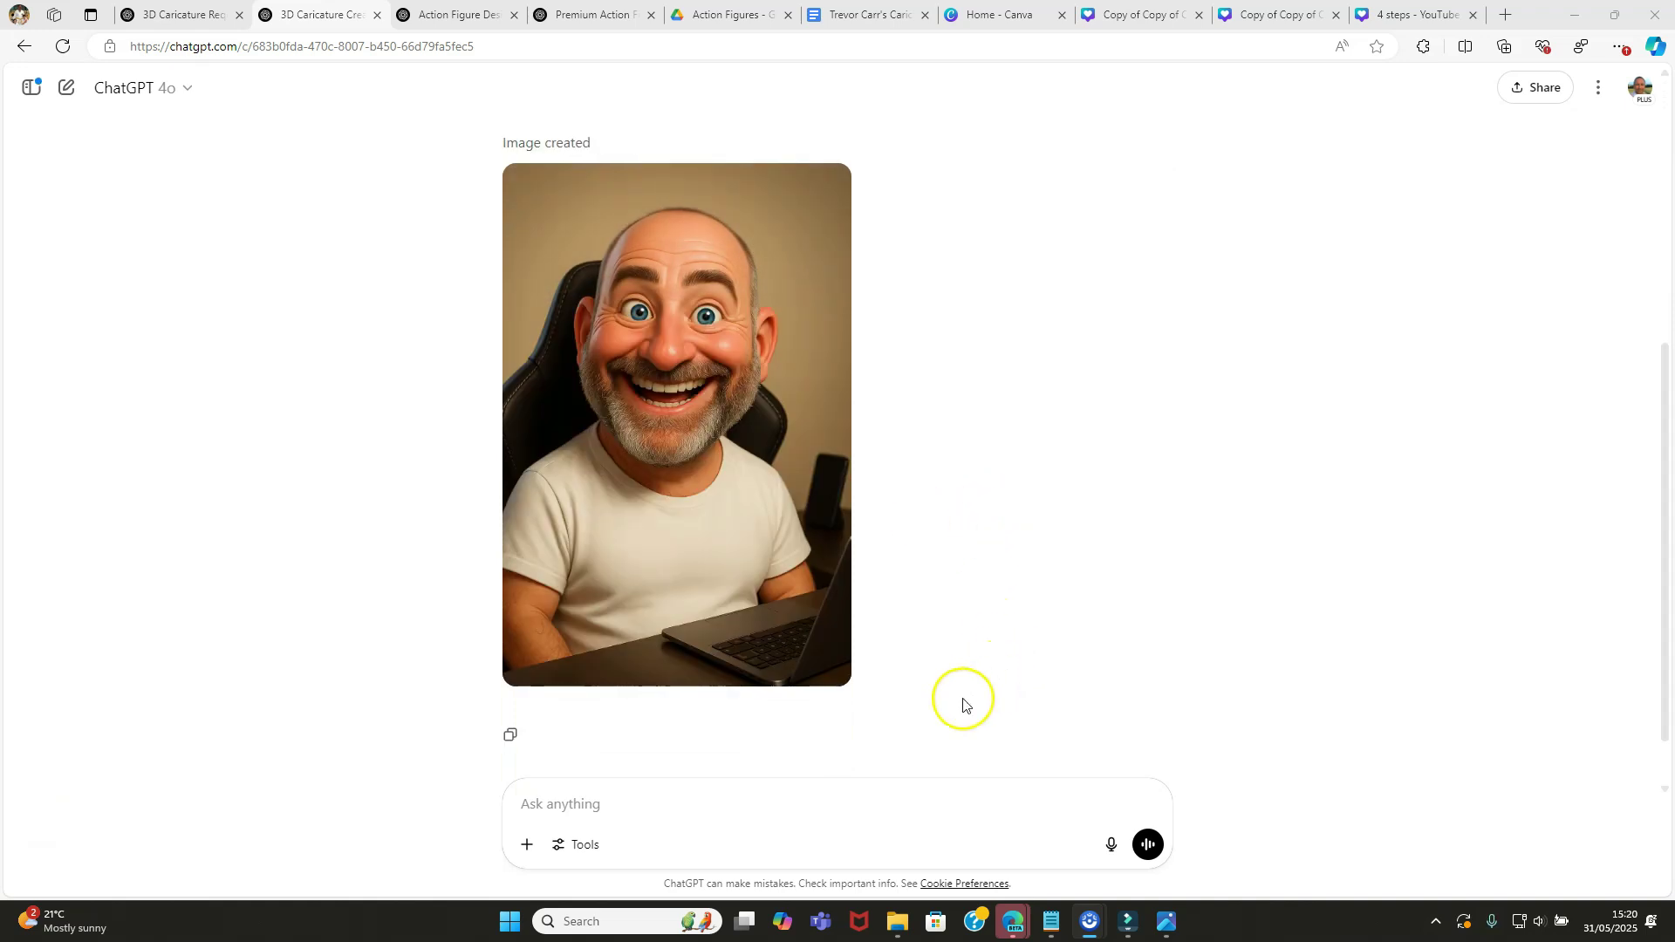
{"action": "mouse_move", "coordinate": [830, 553]}
{"action": "scroll", "coordinate": [859, 480], "scroll_direction": "up", "scroll_amount": 3}
{"action": "scroll", "coordinate": [864, 453], "scroll_direction": "down", "scroll_amount": 4}
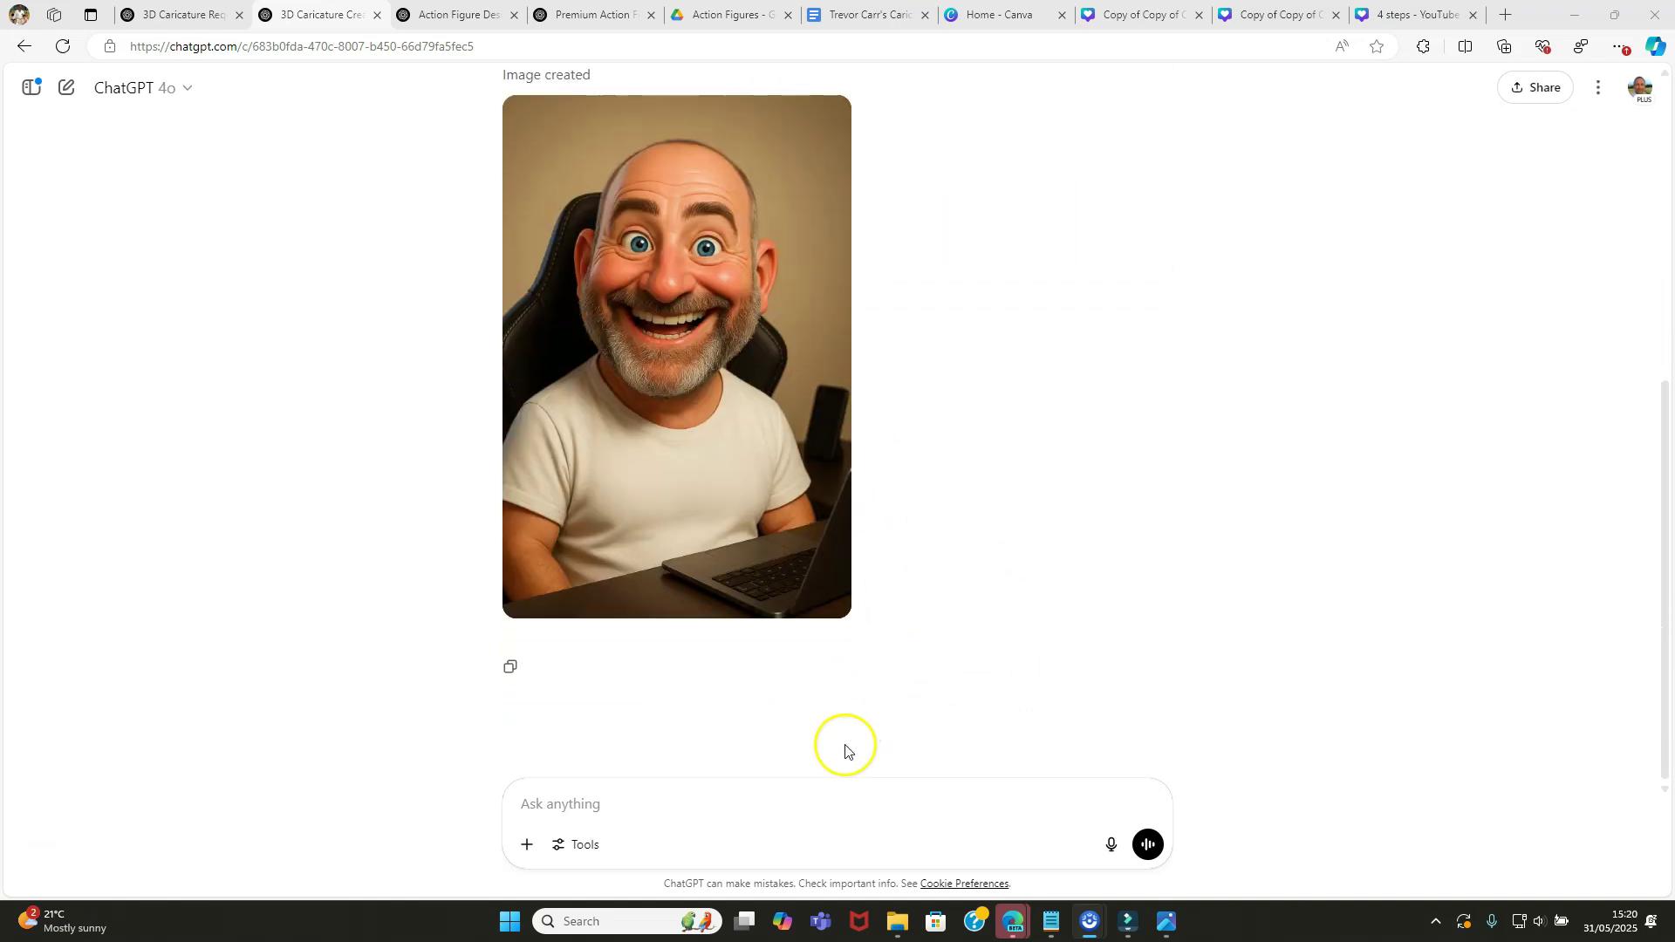
Step: Paste the caricature prompt into the message box again and add "with a blue "Bench" sports jacket over the top" after the plain t-shirt
{"action": "left_click", "coordinate": [841, 796]}
{"action": "type", "text": "\"Create a highly detailed and visually impressive 3D caricature of a cheerful middle-aged man with a bald head, bright blue eyes, and a friendly beard. Exaggerate his smile, expressive eyebrows, and bright facial features for a humorous and memorable effect. Style the caricature similar to Pixar or DreamWorks animation quality with glossy textures, realistic lighting, and a clean studio background. The man is wearing a plain t-shirt and is posed sitting in a gaming-style chair. Capture a sense of energy, positivity, and charisma in the expression.\""}
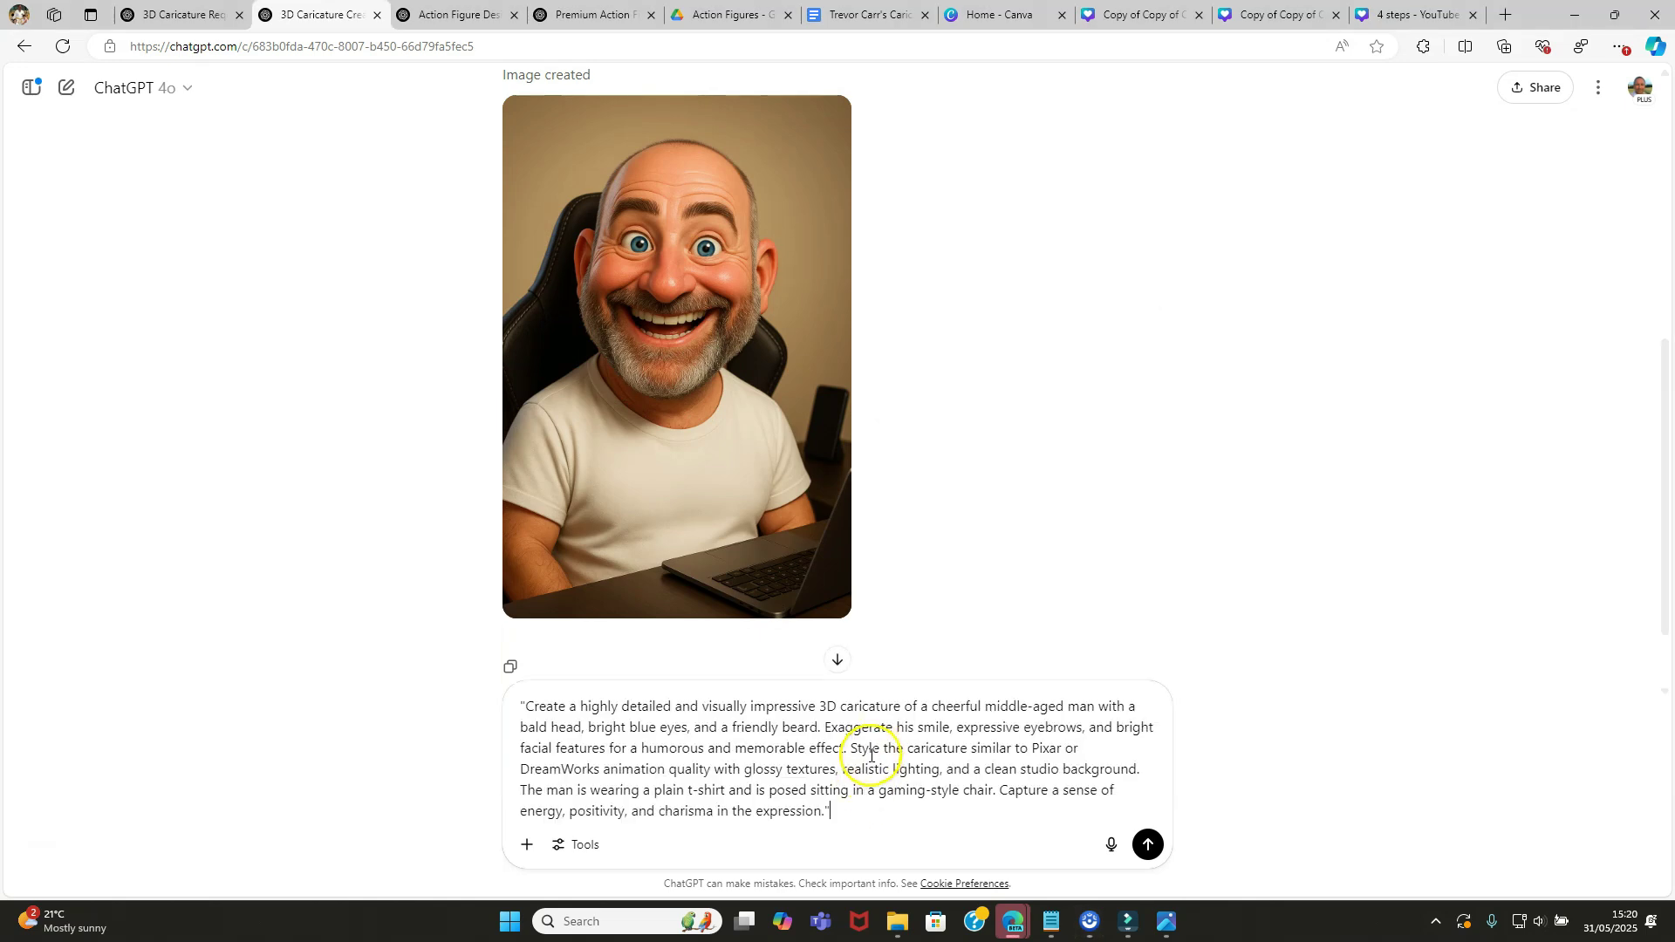
{"action": "scroll", "coordinate": [864, 340], "scroll_direction": "up", "scroll_amount": 6}
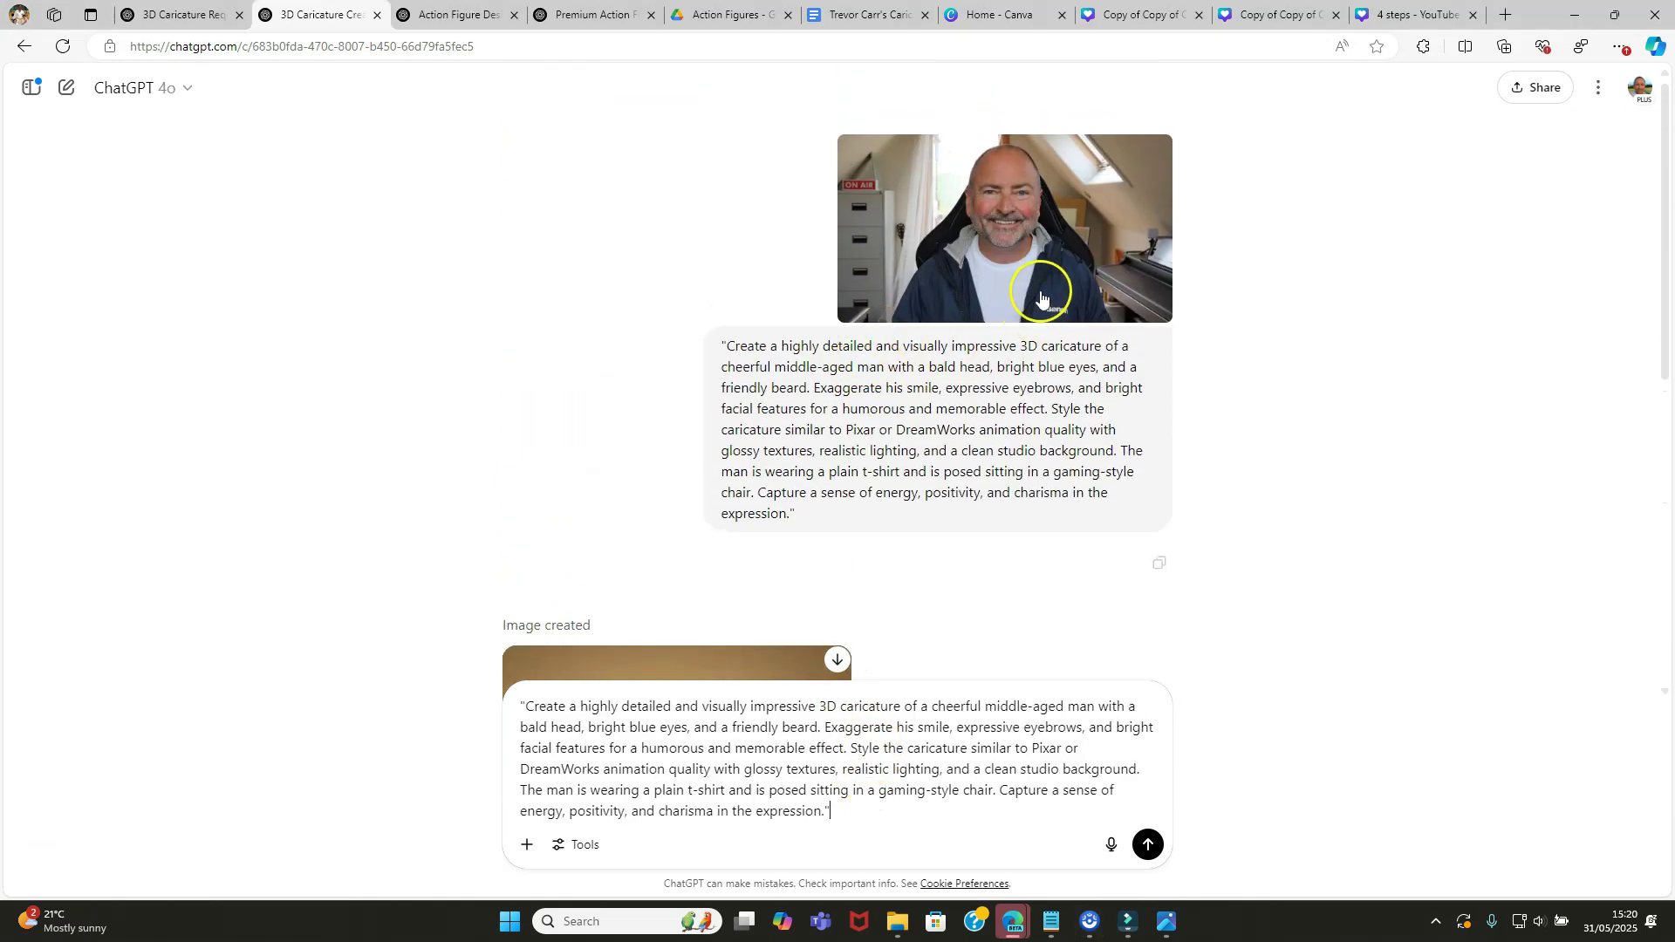
{"action": "scroll", "coordinate": [1088, 273], "scroll_direction": "down", "scroll_amount": 7}
{"action": "scroll", "coordinate": [1073, 277], "scroll_direction": "up", "scroll_amount": 5}
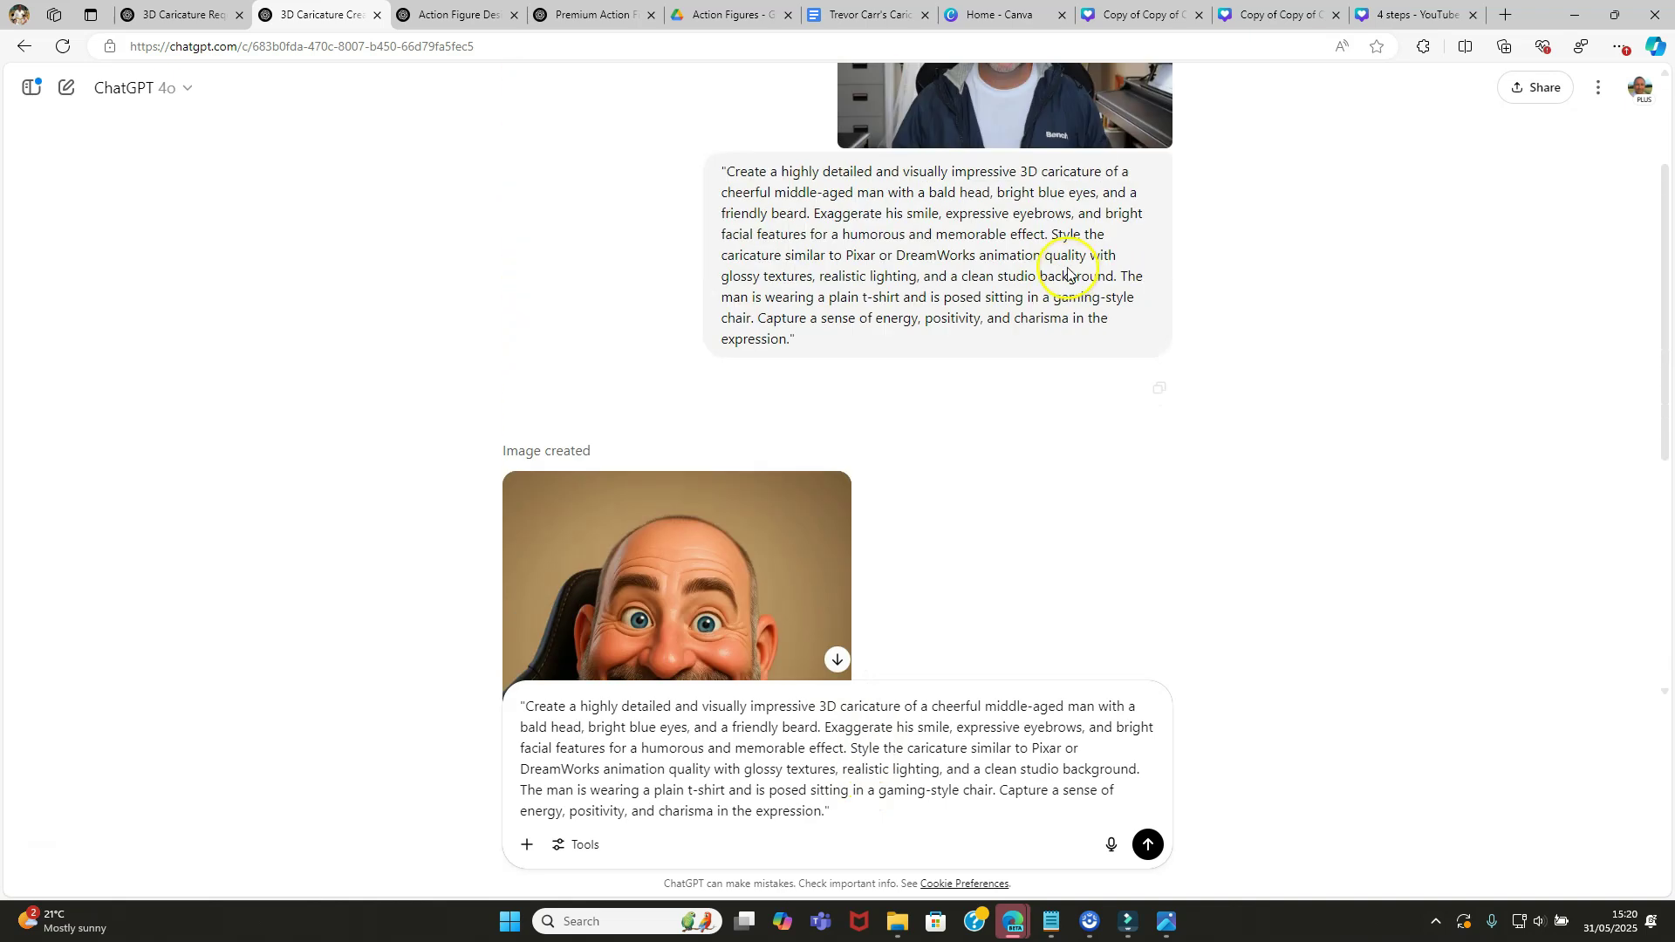
{"action": "scroll", "coordinate": [1062, 275], "scroll_direction": "up", "scroll_amount": 2}
{"action": "scroll", "coordinate": [1082, 292], "scroll_direction": "down", "scroll_amount": 3}
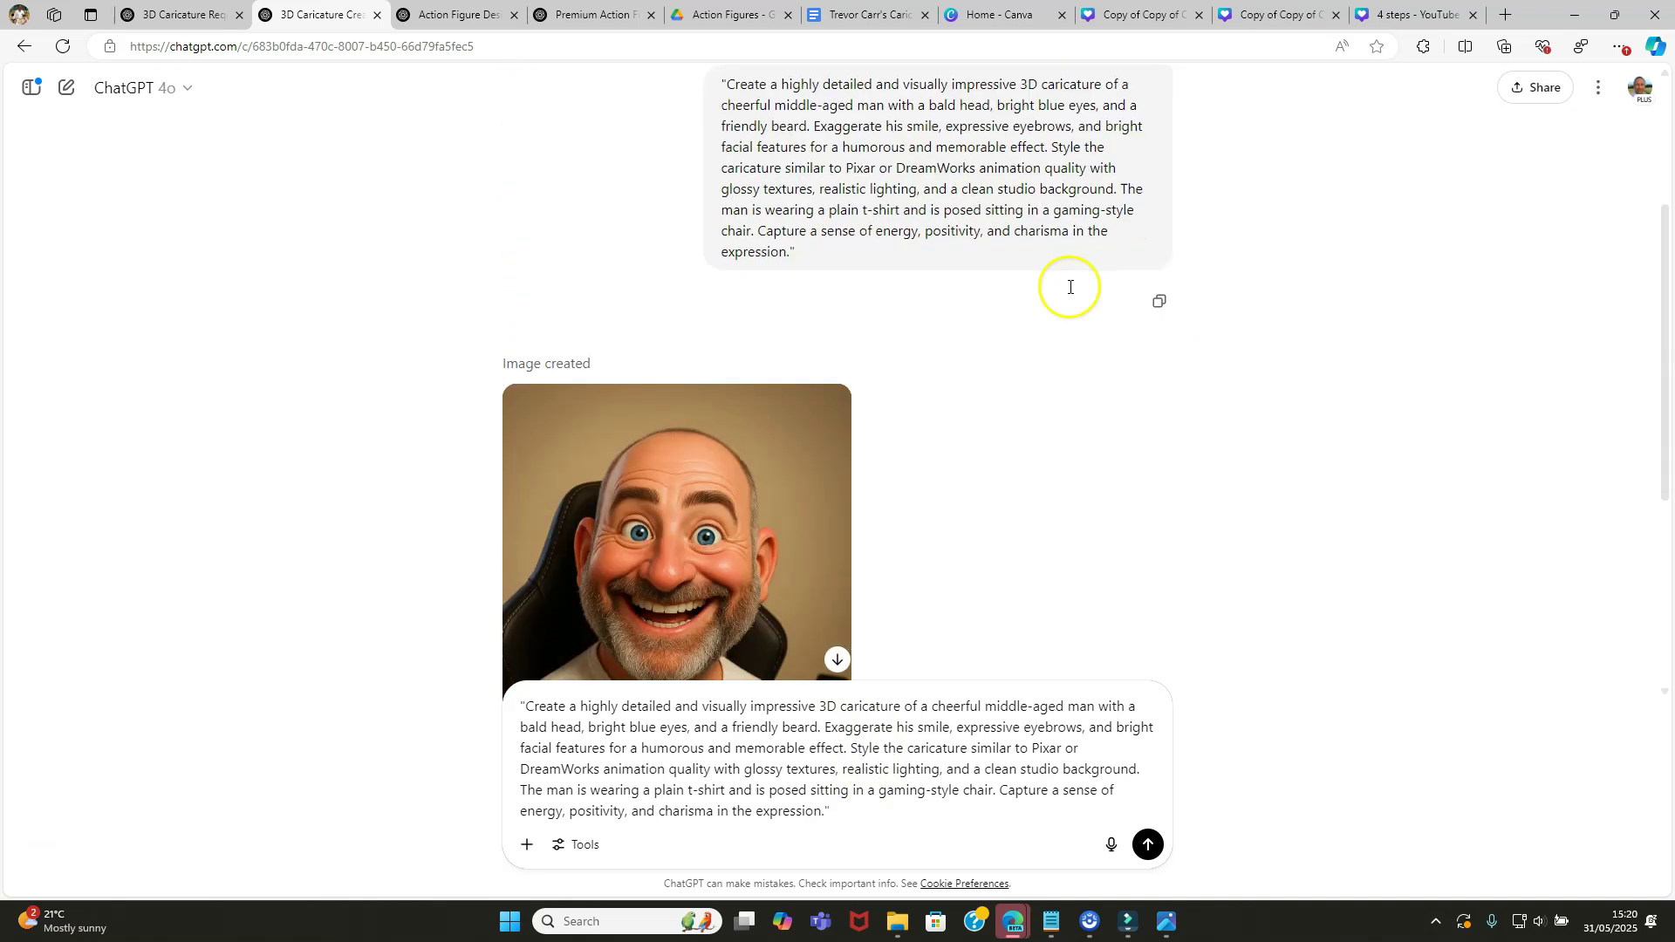
{"action": "scroll", "coordinate": [1070, 287], "scroll_direction": "down", "scroll_amount": 4}
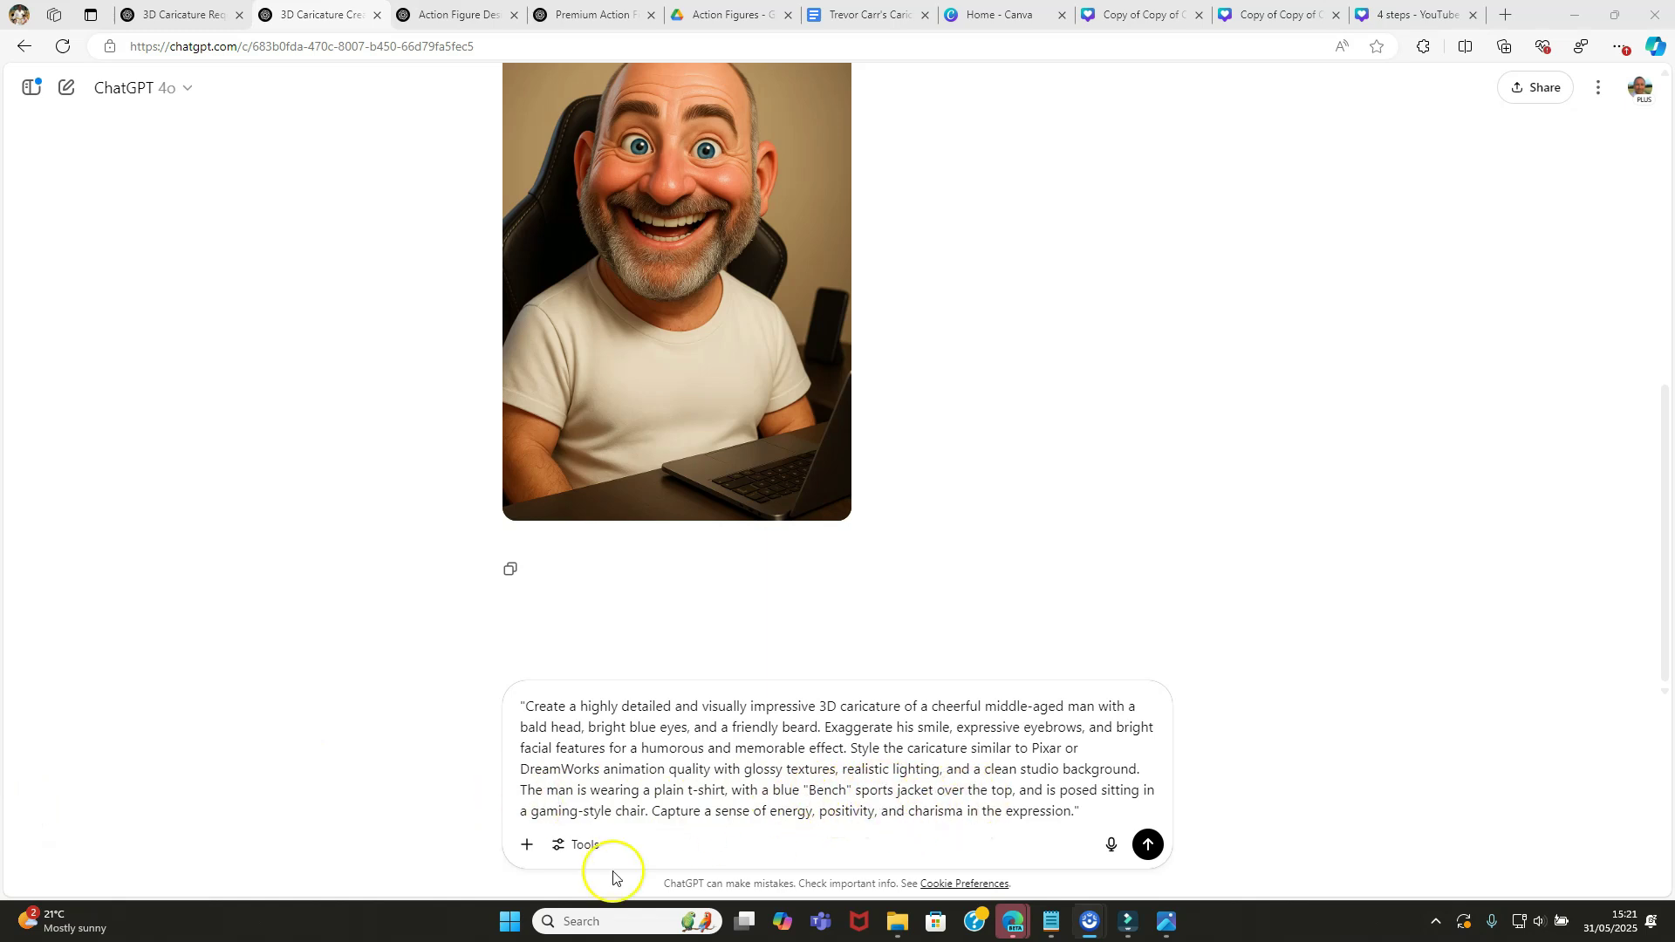
Step: Attach Snapshot_67.JPG to the revised caricature prompt and send the request
{"action": "left_click", "coordinate": [526, 846]}
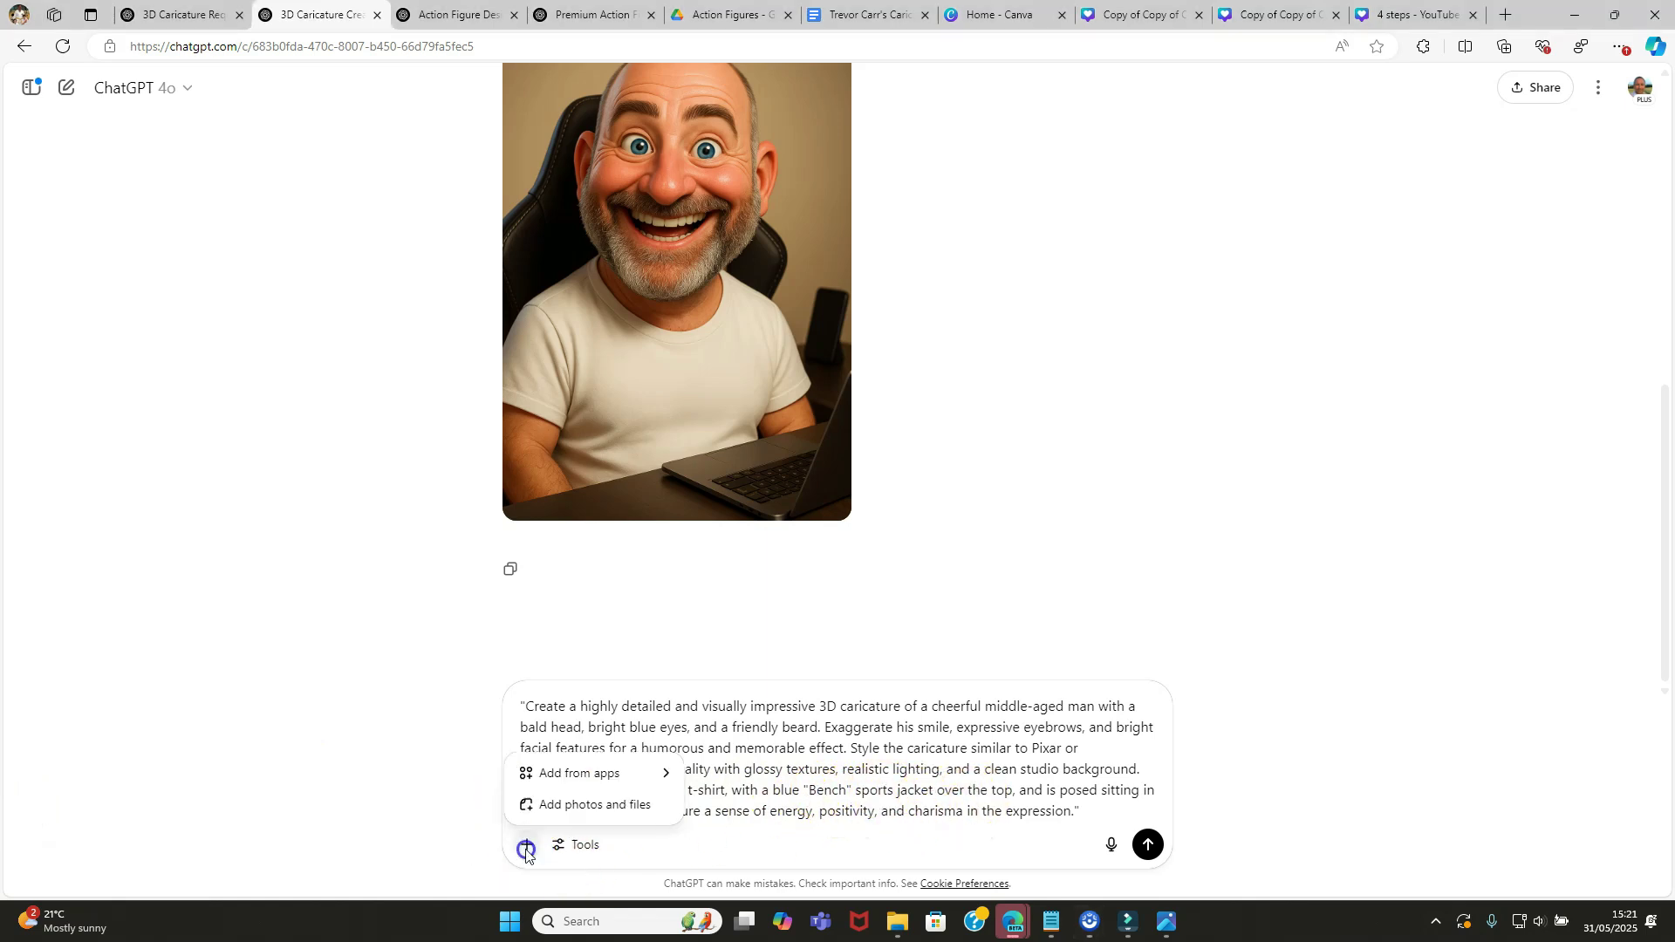
{"action": "left_click", "coordinate": [606, 806]}
{"action": "left_click", "coordinate": [775, 410]}
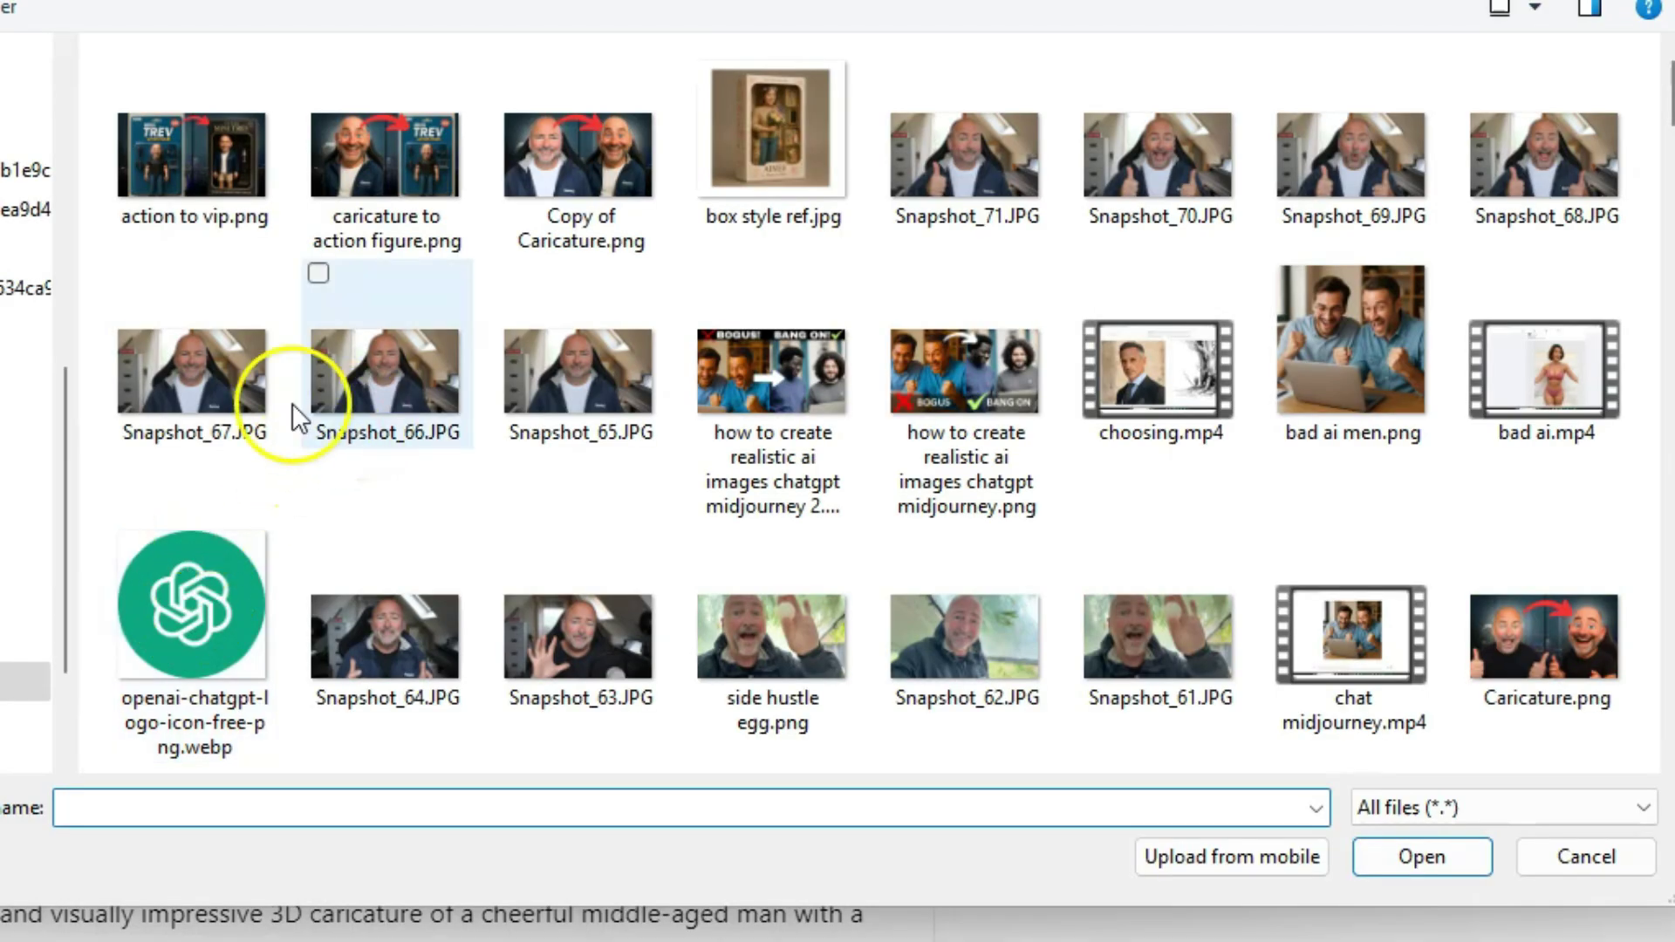
{"action": "double_click", "coordinate": [187, 358]}
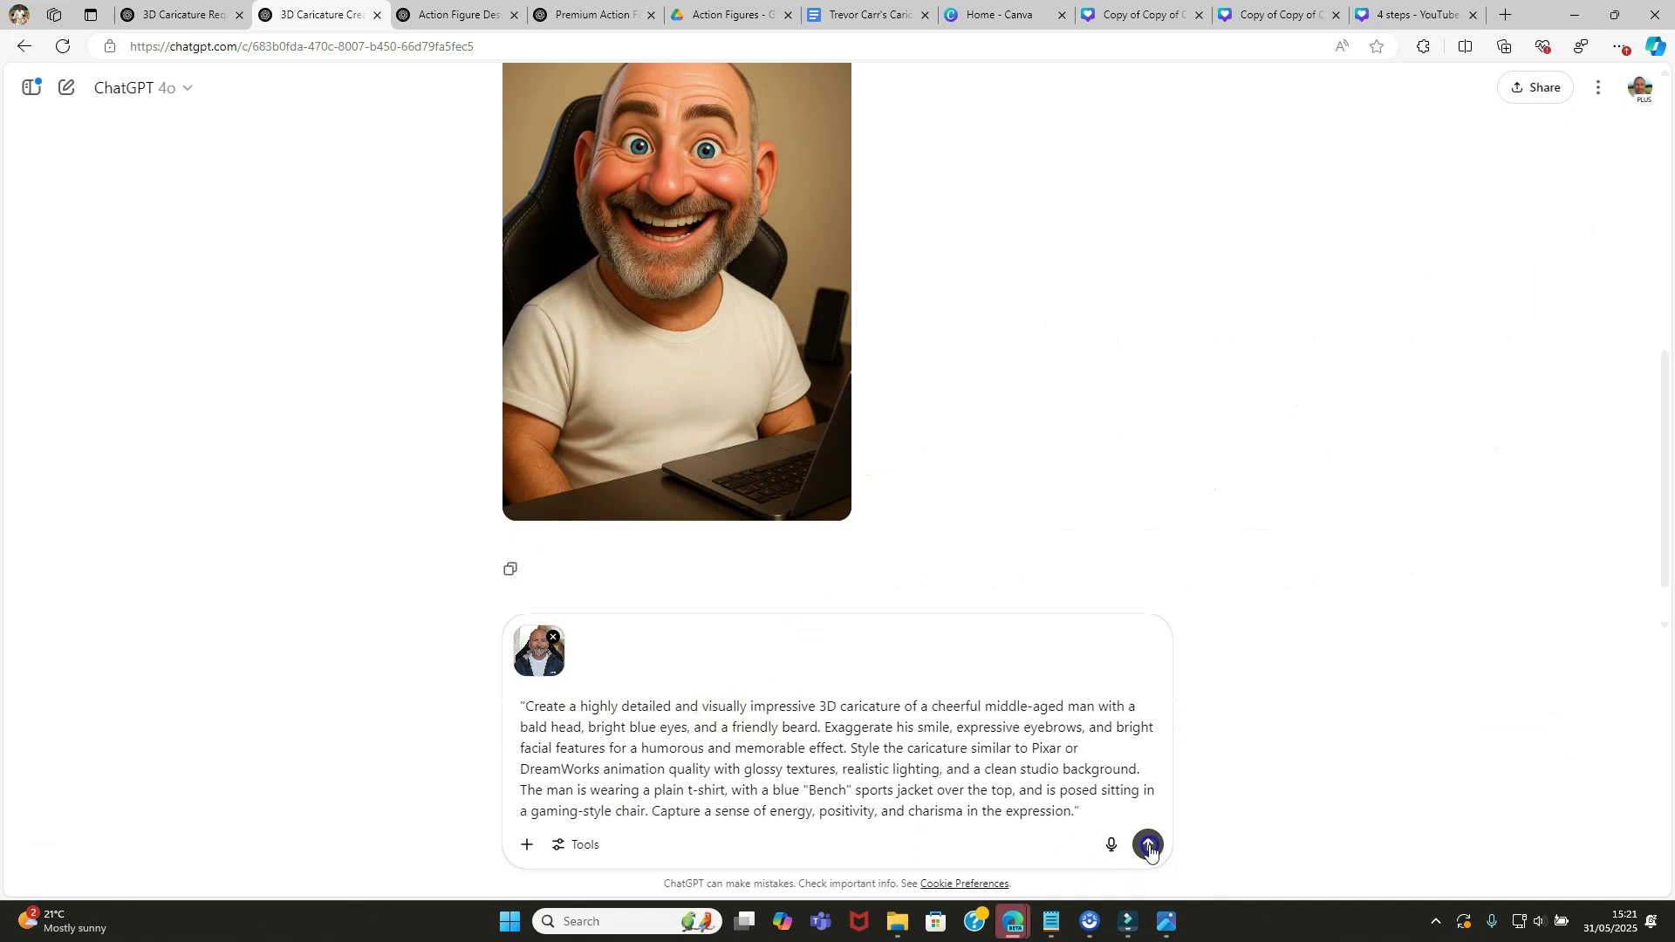
{"action": "left_click", "coordinate": [1147, 844]}
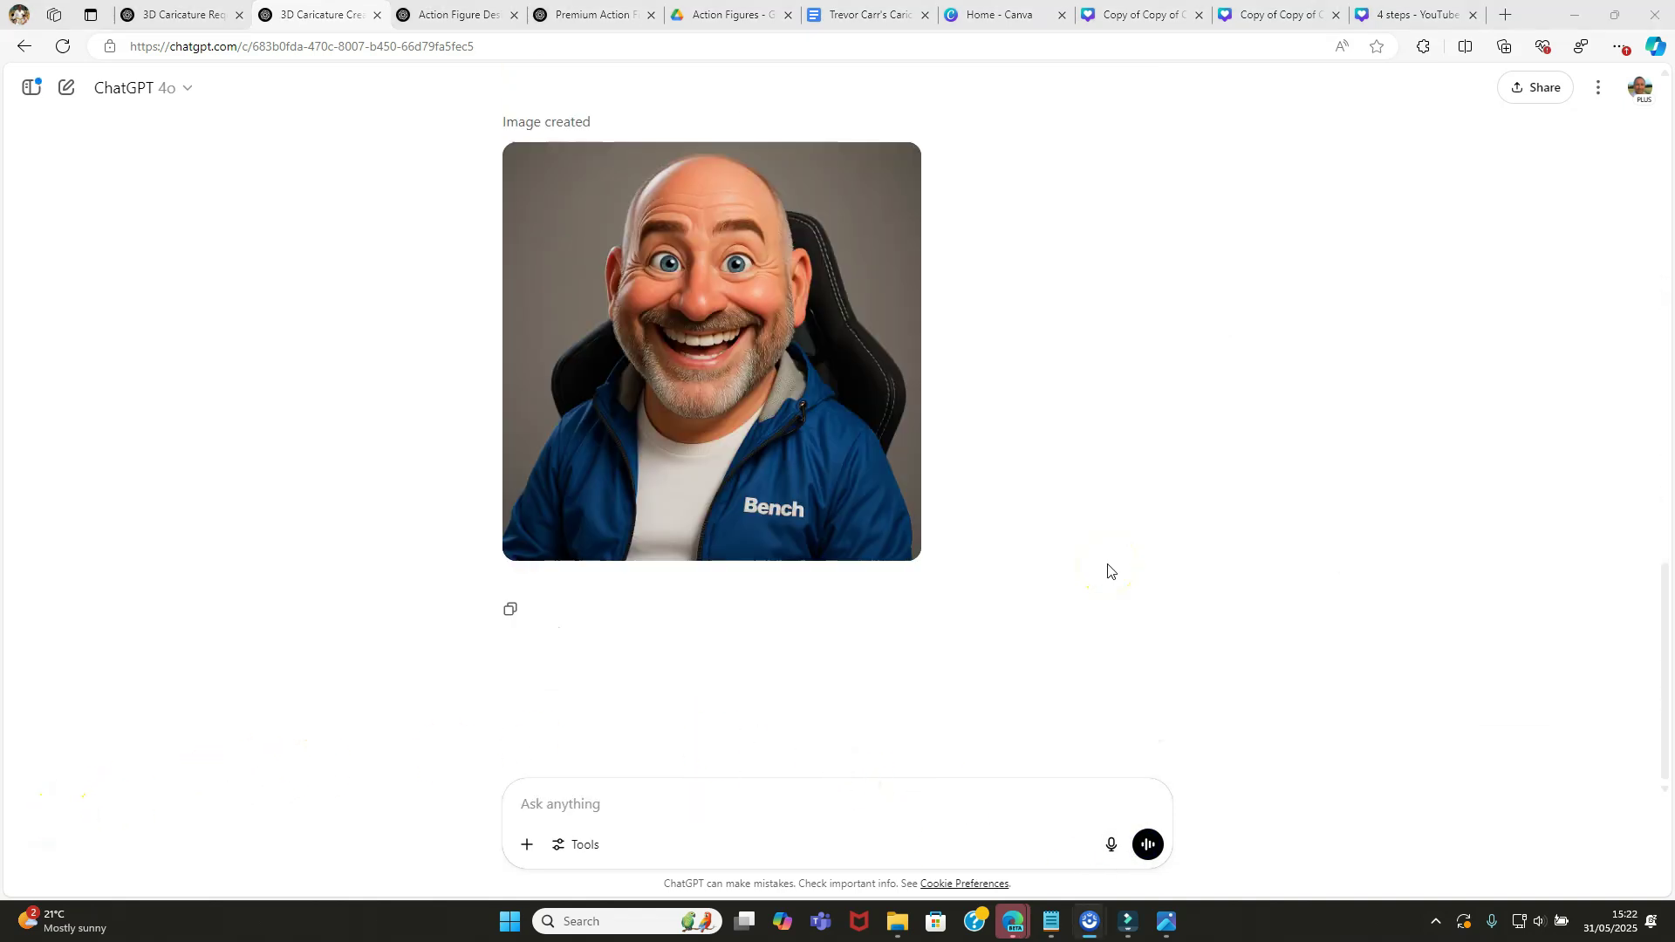
Step: Inspect the new caricature enlarged, and review the source image, prompt and result in the earlier action figure chat
{"action": "left_click", "coordinate": [830, 385]}
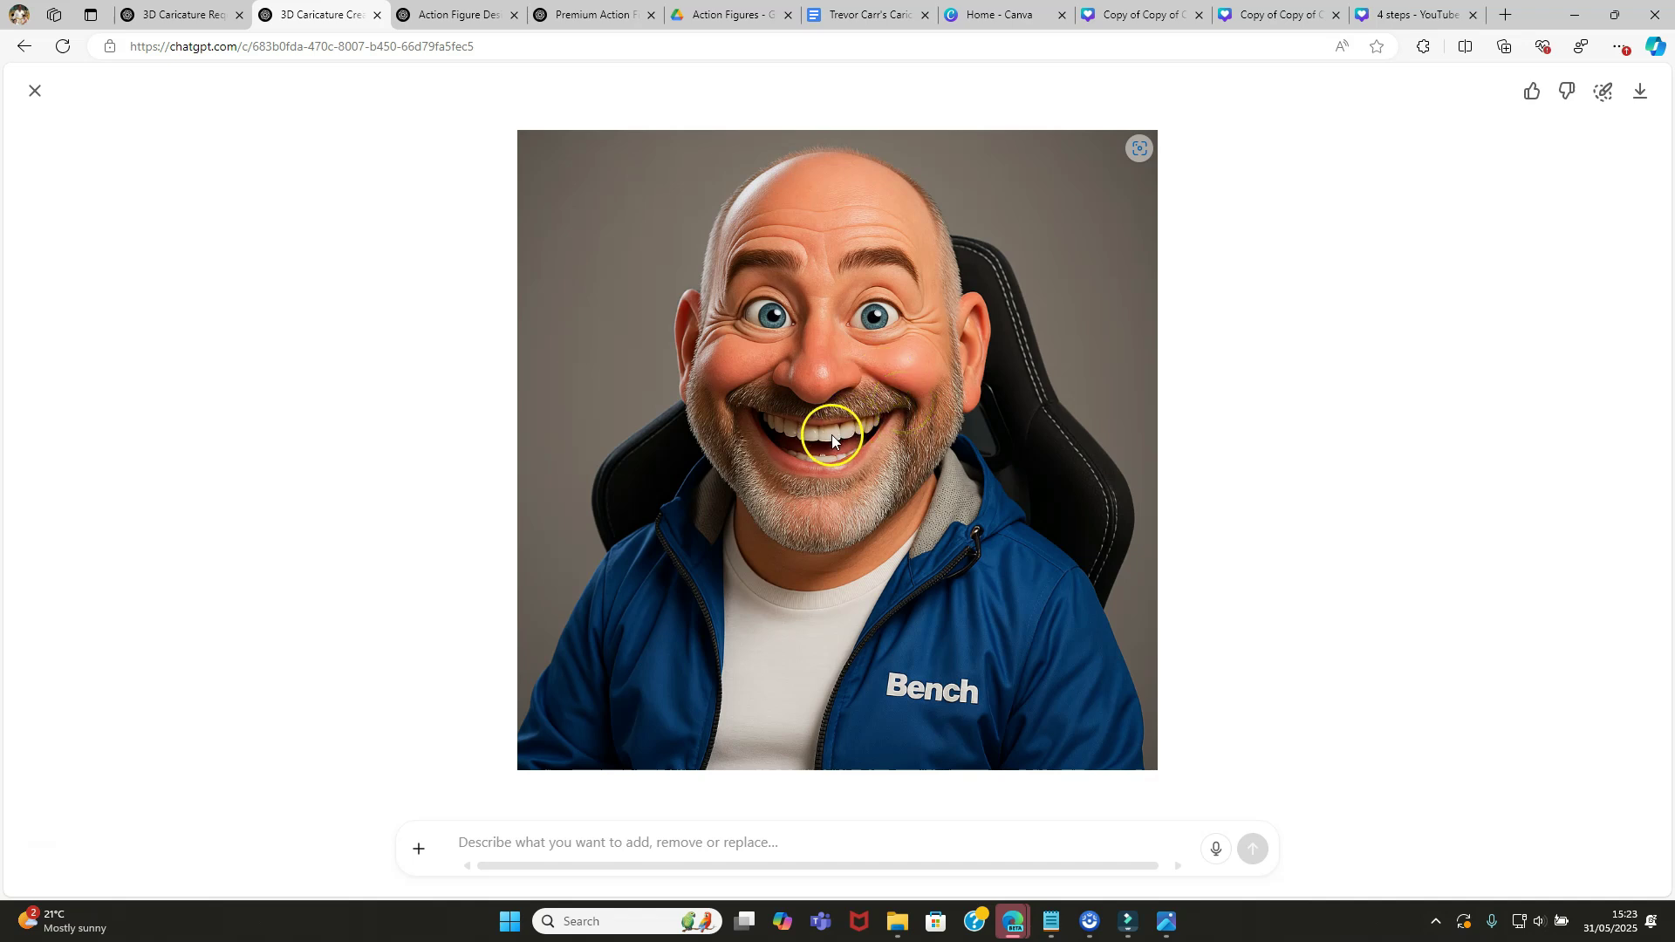
{"action": "key", "text": "ctrl+Tab"}
{"action": "scroll", "coordinate": [955, 339], "scroll_direction": "down", "scroll_amount": 5}
{"action": "scroll", "coordinate": [955, 340], "scroll_direction": "down", "scroll_amount": 2}
{"action": "scroll", "coordinate": [951, 344], "scroll_direction": "up", "scroll_amount": 3}
{"action": "scroll", "coordinate": [931, 358], "scroll_direction": "down", "scroll_amount": 5}
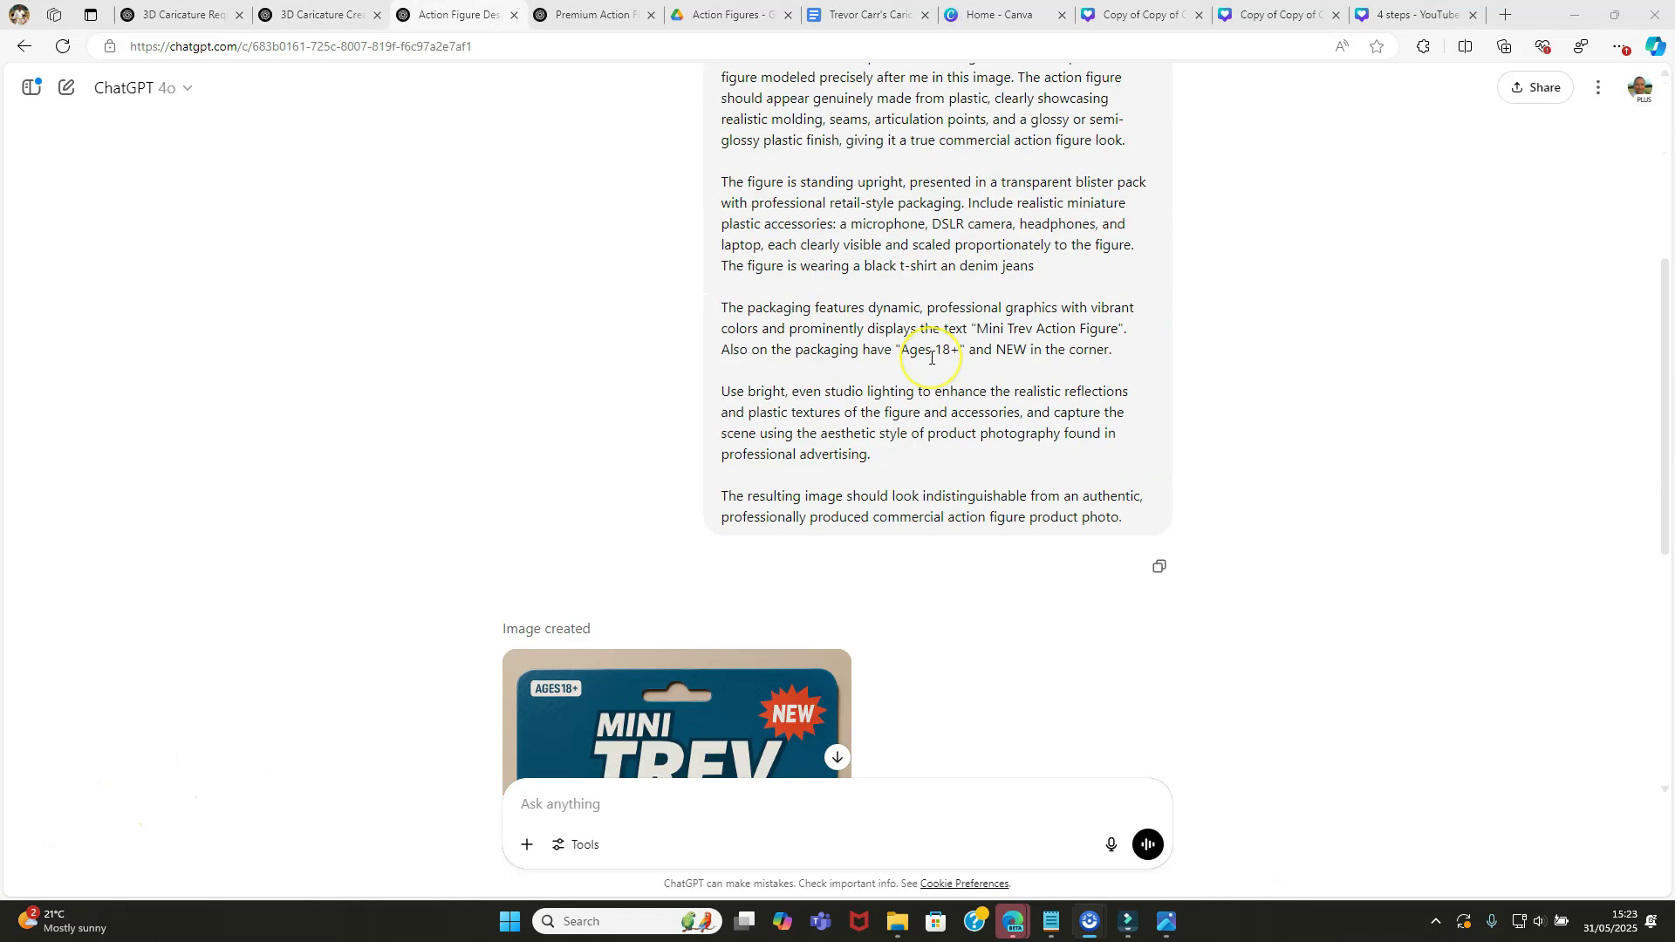
{"action": "scroll", "coordinate": [931, 358], "scroll_direction": "up", "scroll_amount": 2}
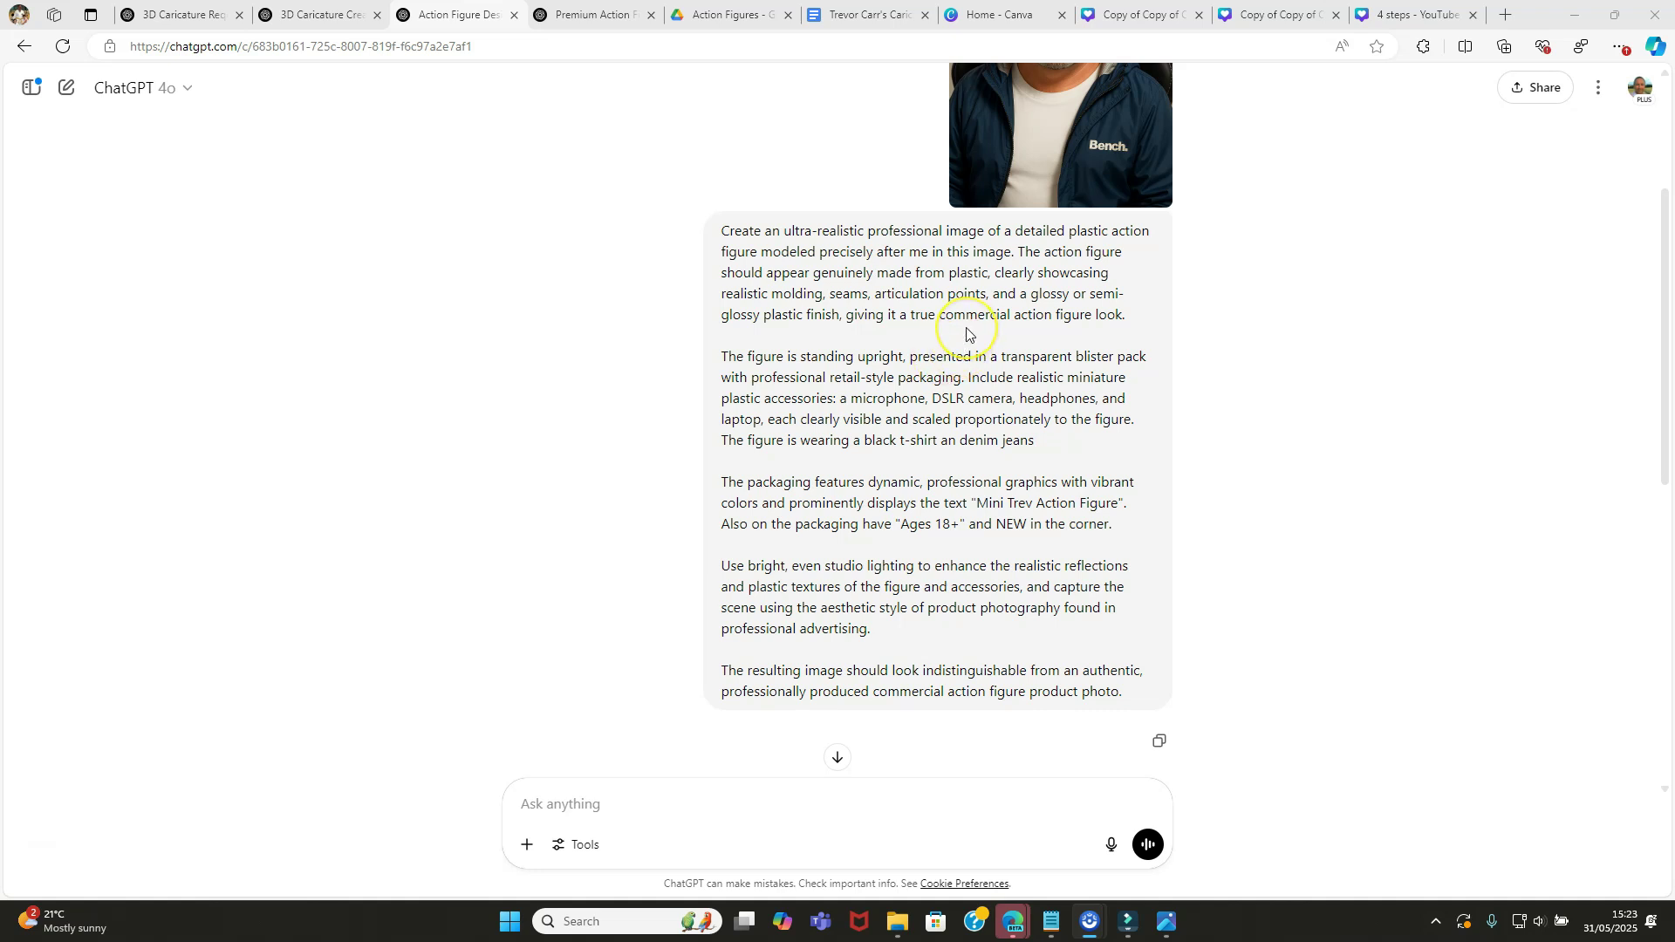
{"action": "scroll", "coordinate": [966, 334], "scroll_direction": "up", "scroll_amount": 3}
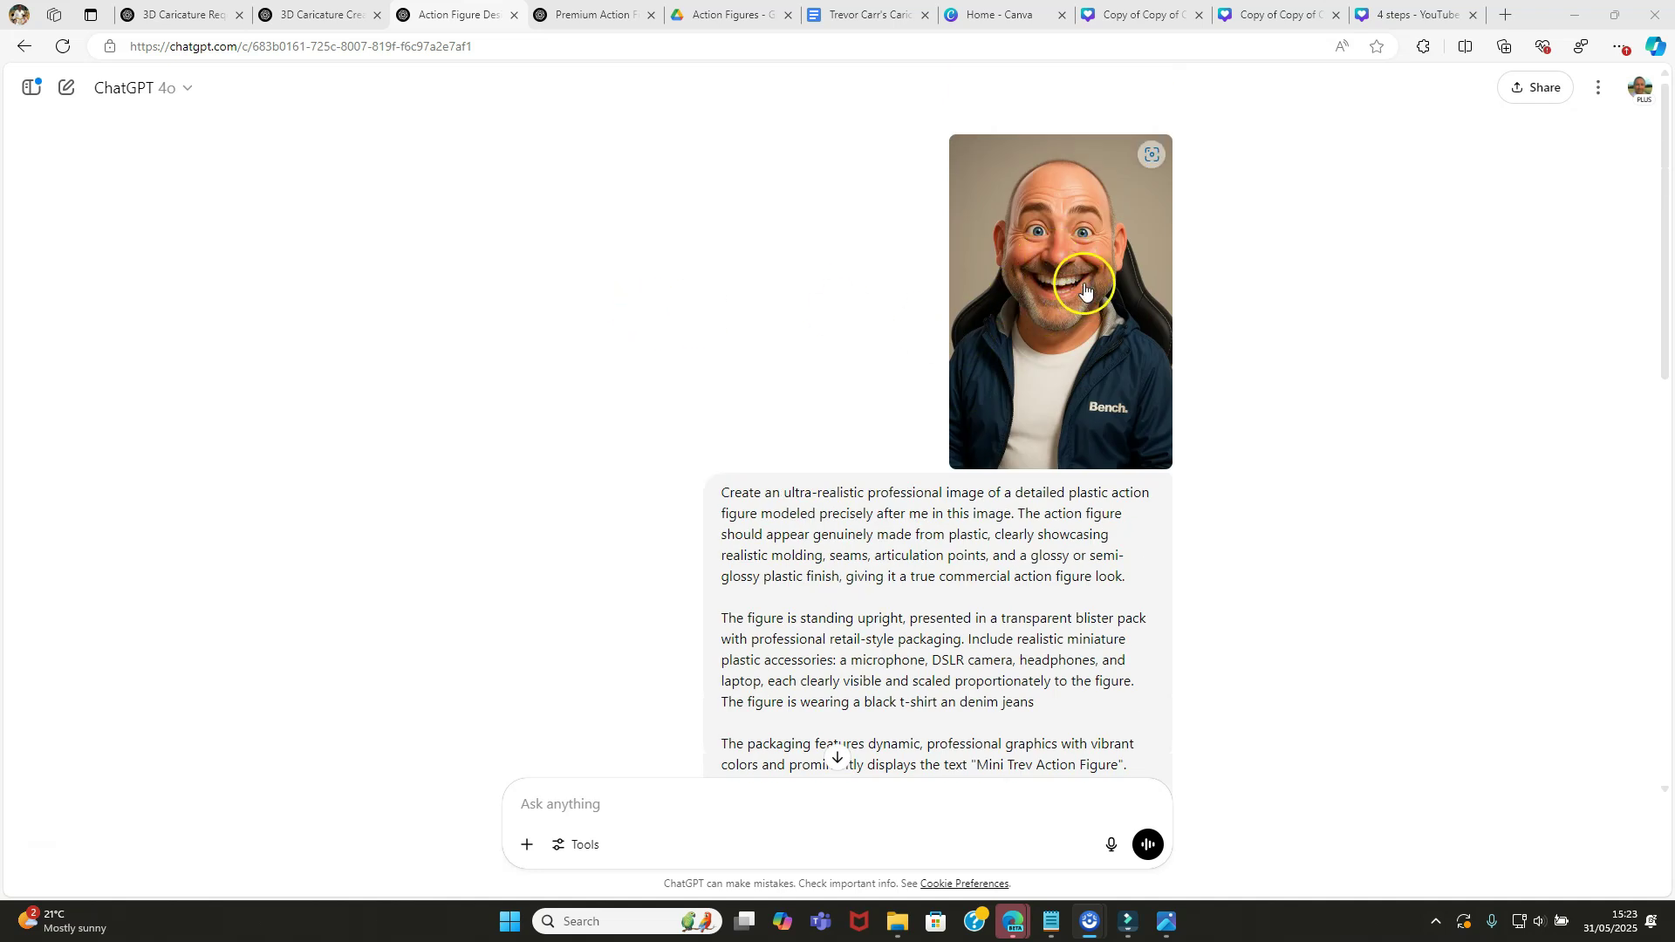
{"action": "scroll", "coordinate": [1068, 306], "scroll_direction": "down", "scroll_amount": 6}
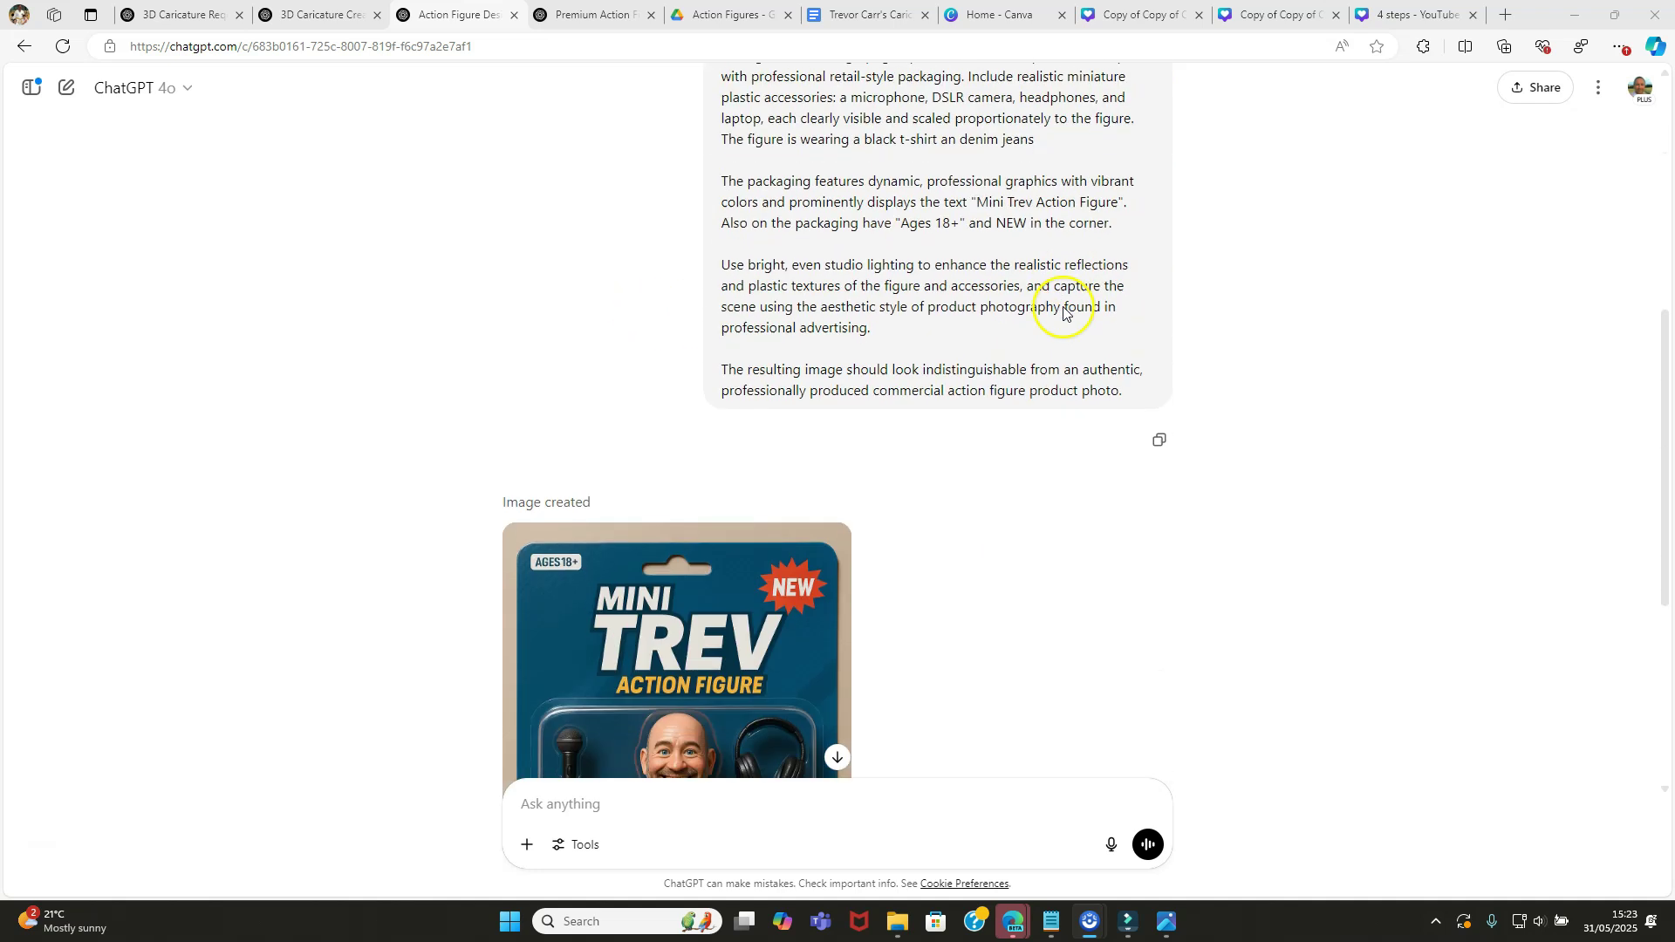
{"action": "scroll", "coordinate": [1047, 314], "scroll_direction": "down", "scroll_amount": 4}
{"action": "scroll", "coordinate": [740, 374], "scroll_direction": "up", "scroll_amount": 8}
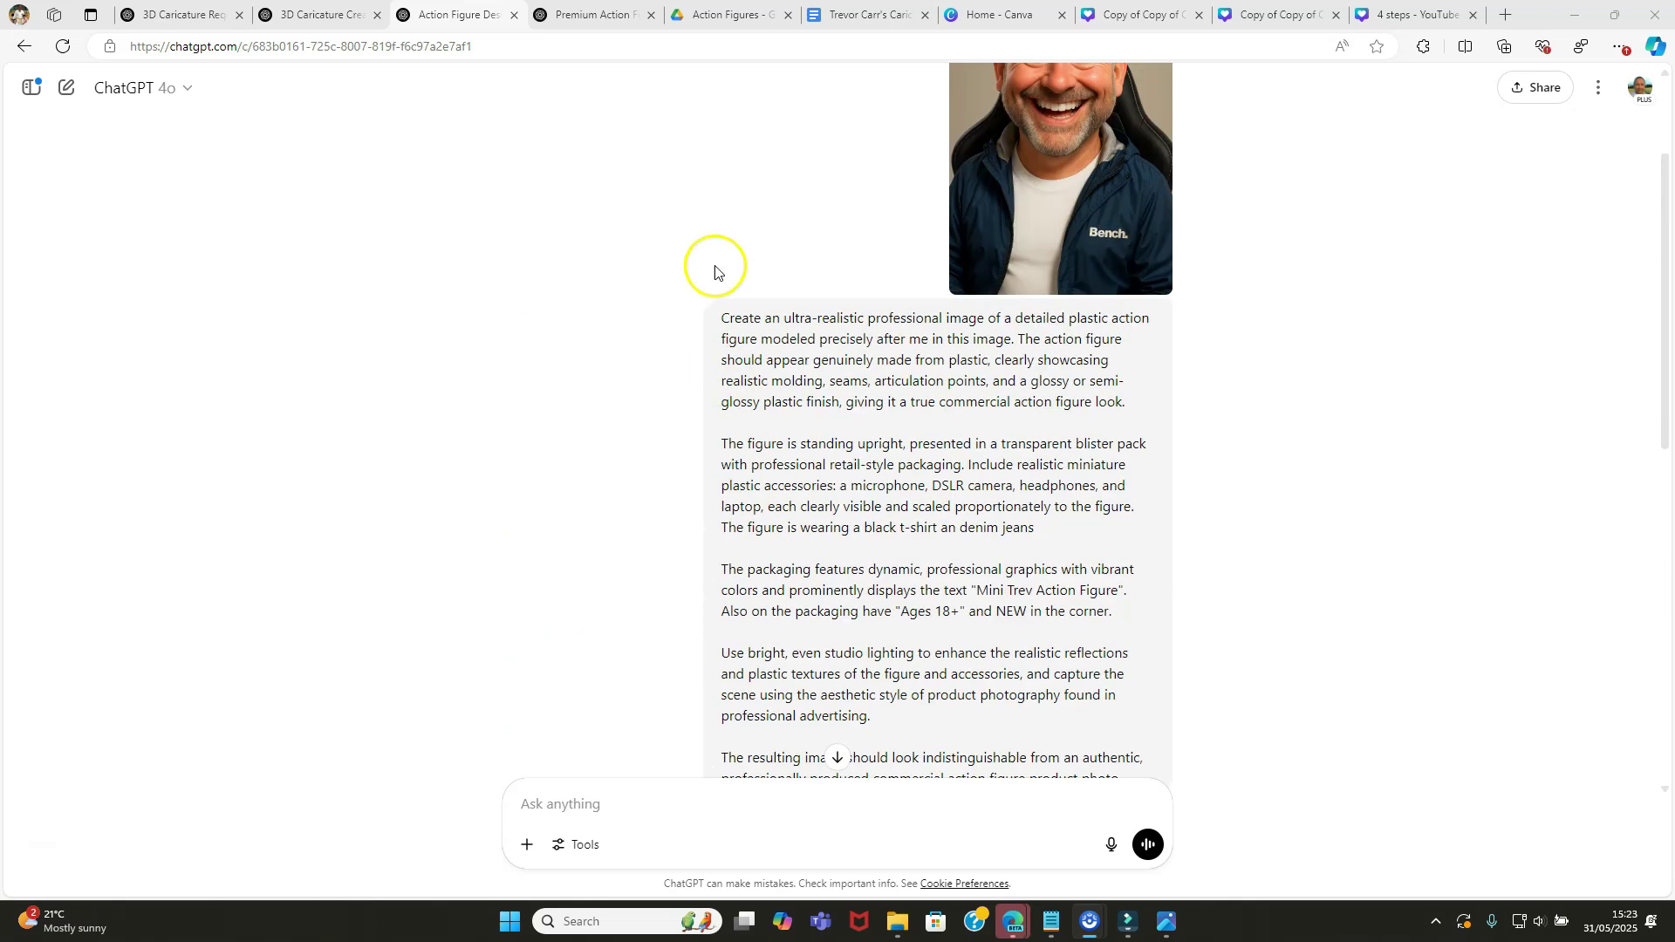
Step: Return to the caricature chat, download the blue-jacket caricature at full size and close its enlarged view
{"action": "left_click", "coordinate": [324, 15]}
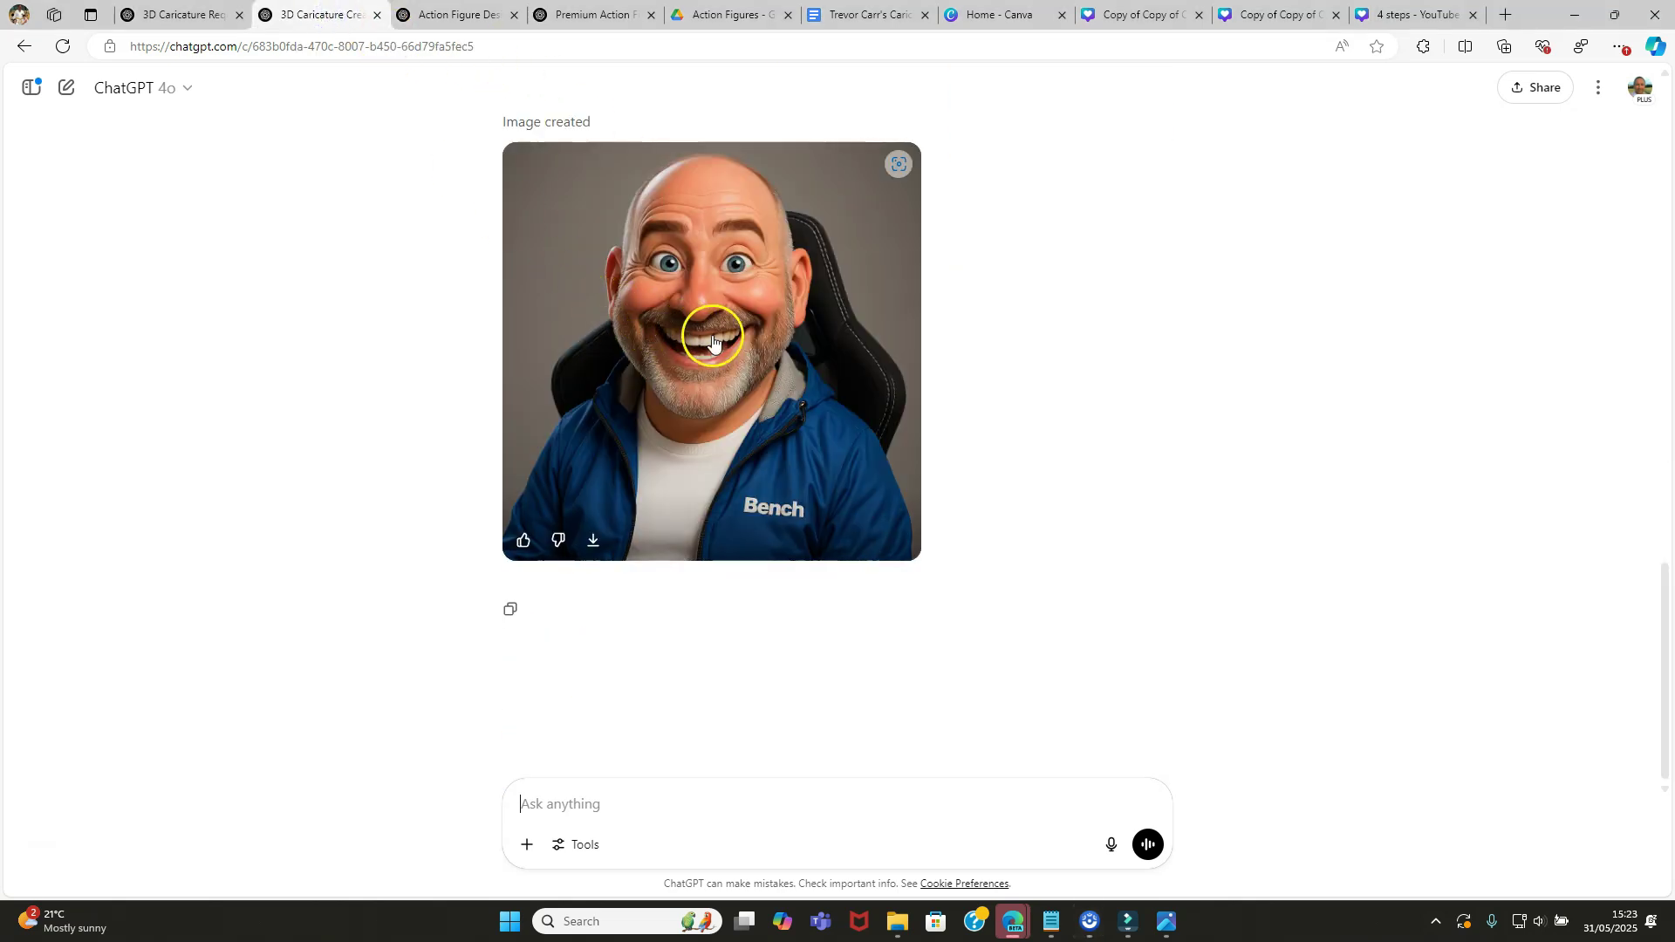
{"action": "left_click", "coordinate": [670, 327]}
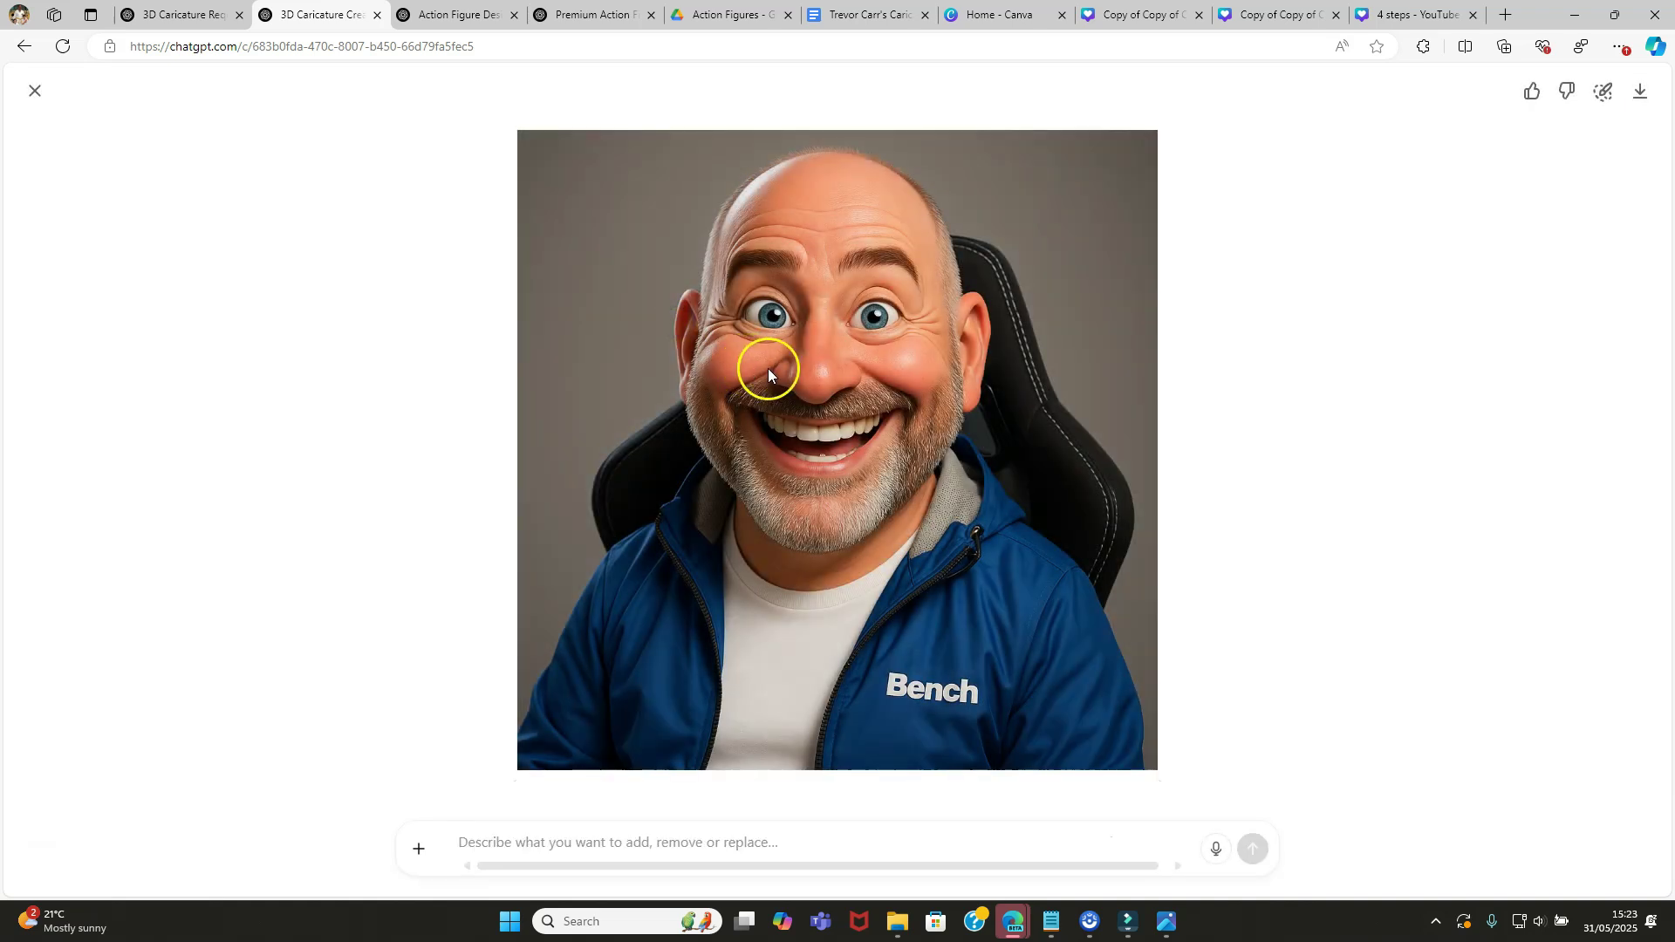
{"action": "left_click", "coordinate": [1642, 94]}
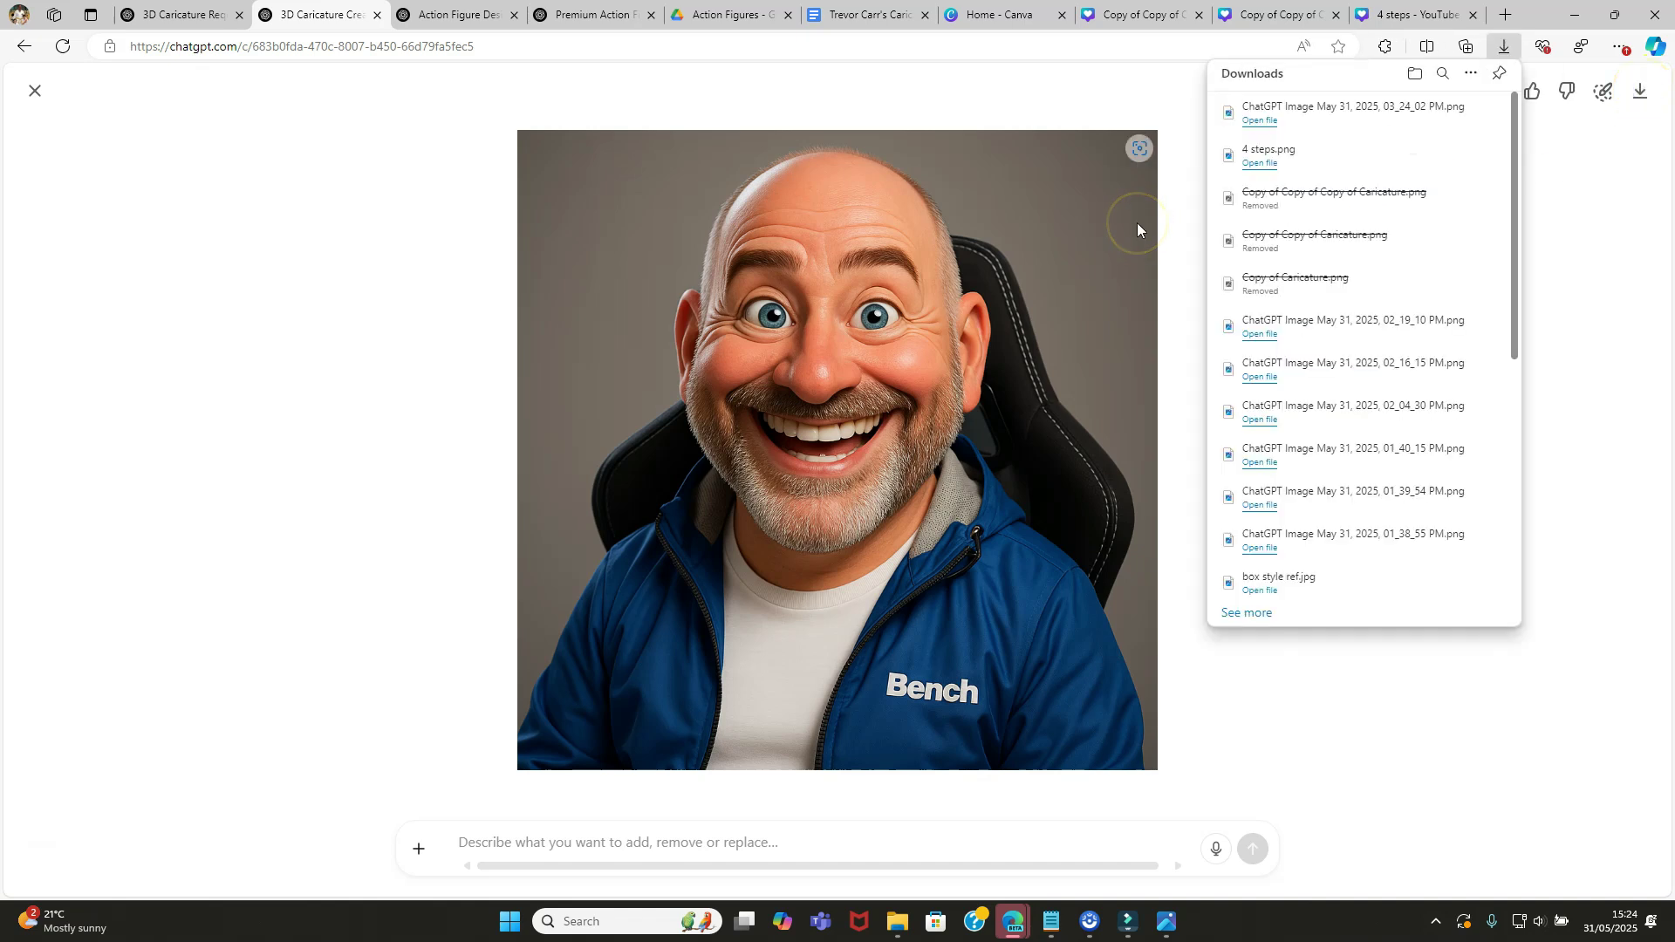
{"action": "left_click", "coordinate": [213, 108]}
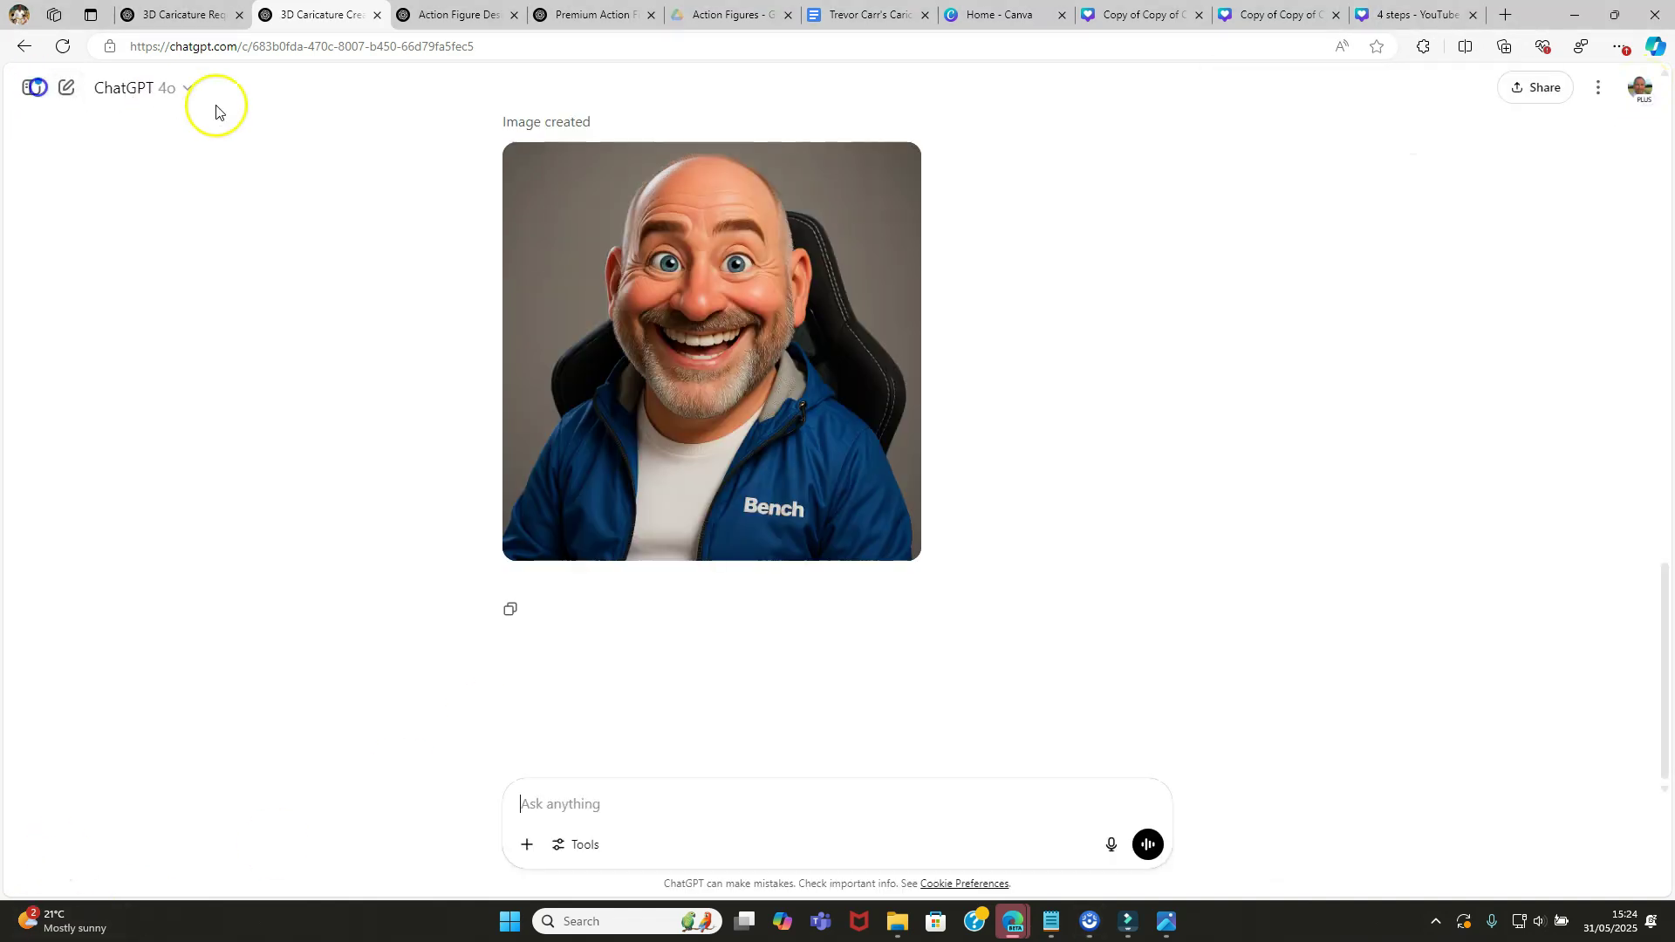
Step: Select the full plastic action figure prompt in the earlier action figure chat for copying
{"action": "left_click", "coordinate": [427, 20]}
{"action": "scroll", "coordinate": [1033, 214], "scroll_direction": "up", "scroll_amount": 2}
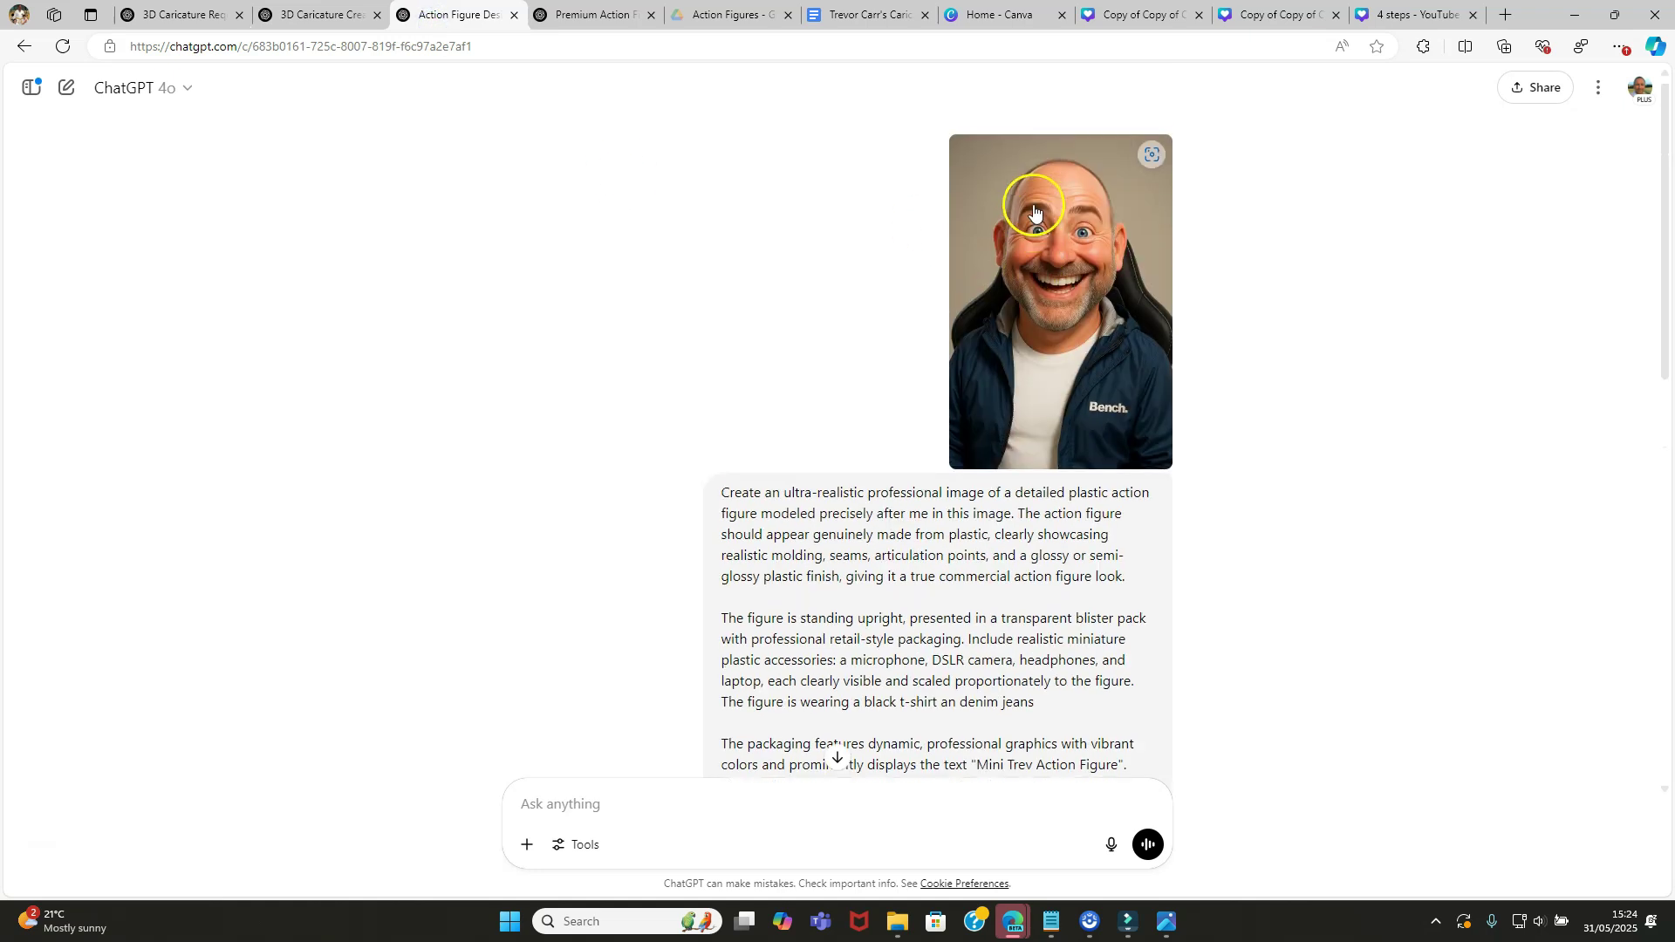
{"action": "scroll", "coordinate": [898, 523], "scroll_direction": "down", "scroll_amount": 2}
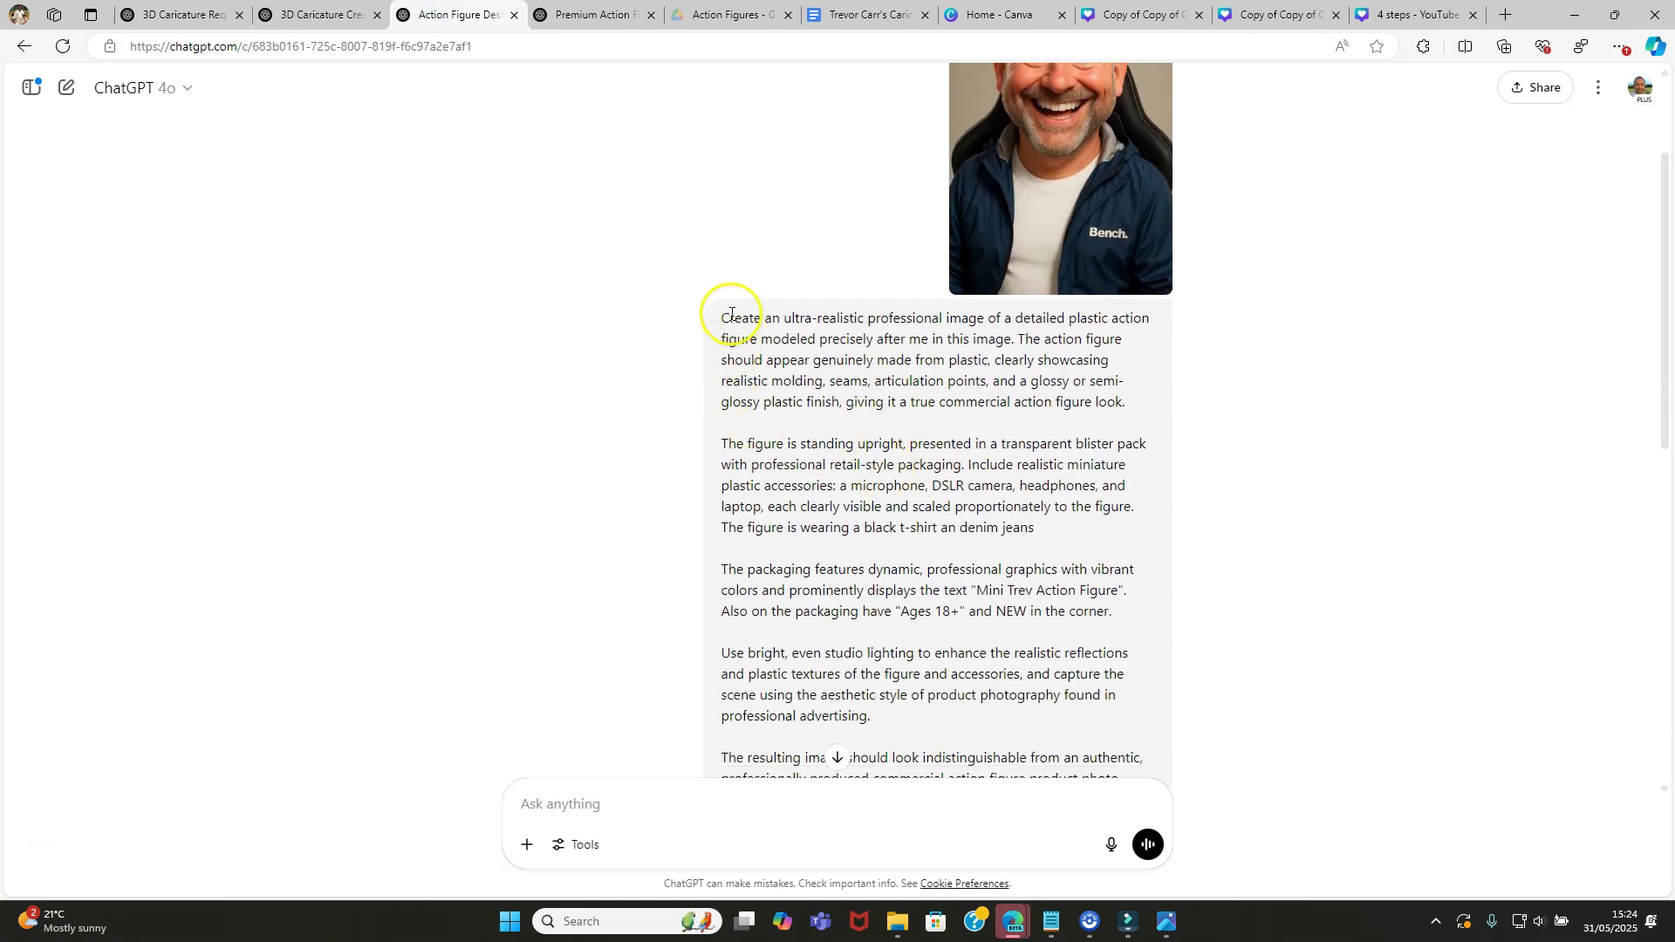
{"action": "scroll", "coordinate": [867, 486], "scroll_direction": "down", "scroll_amount": 4}
{"action": "scroll", "coordinate": [829, 441], "scroll_direction": "up", "scroll_amount": 5}
{"action": "left_click_drag", "start_coordinate": [732, 413], "coordinate": [1151, 572]}
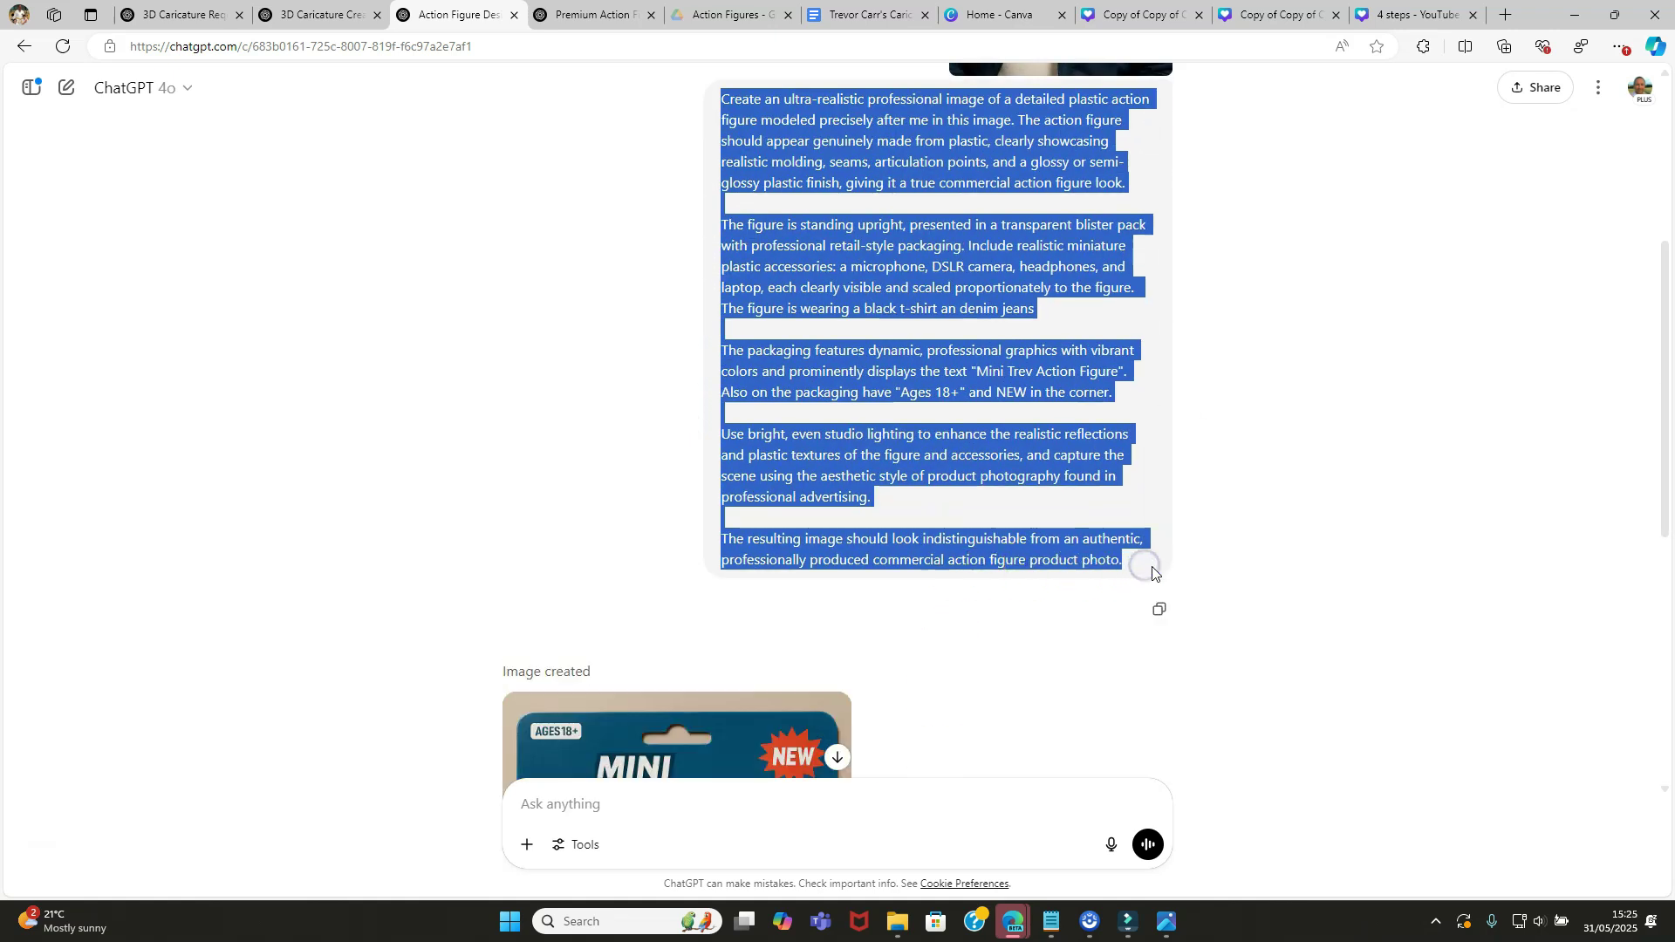
Step: Open a new browser tab beside the action figure chat and load a blank ChatGPT chat in it
{"action": "right_click", "coordinate": [430, 21]}
{"action": "left_click", "coordinate": [472, 41]}
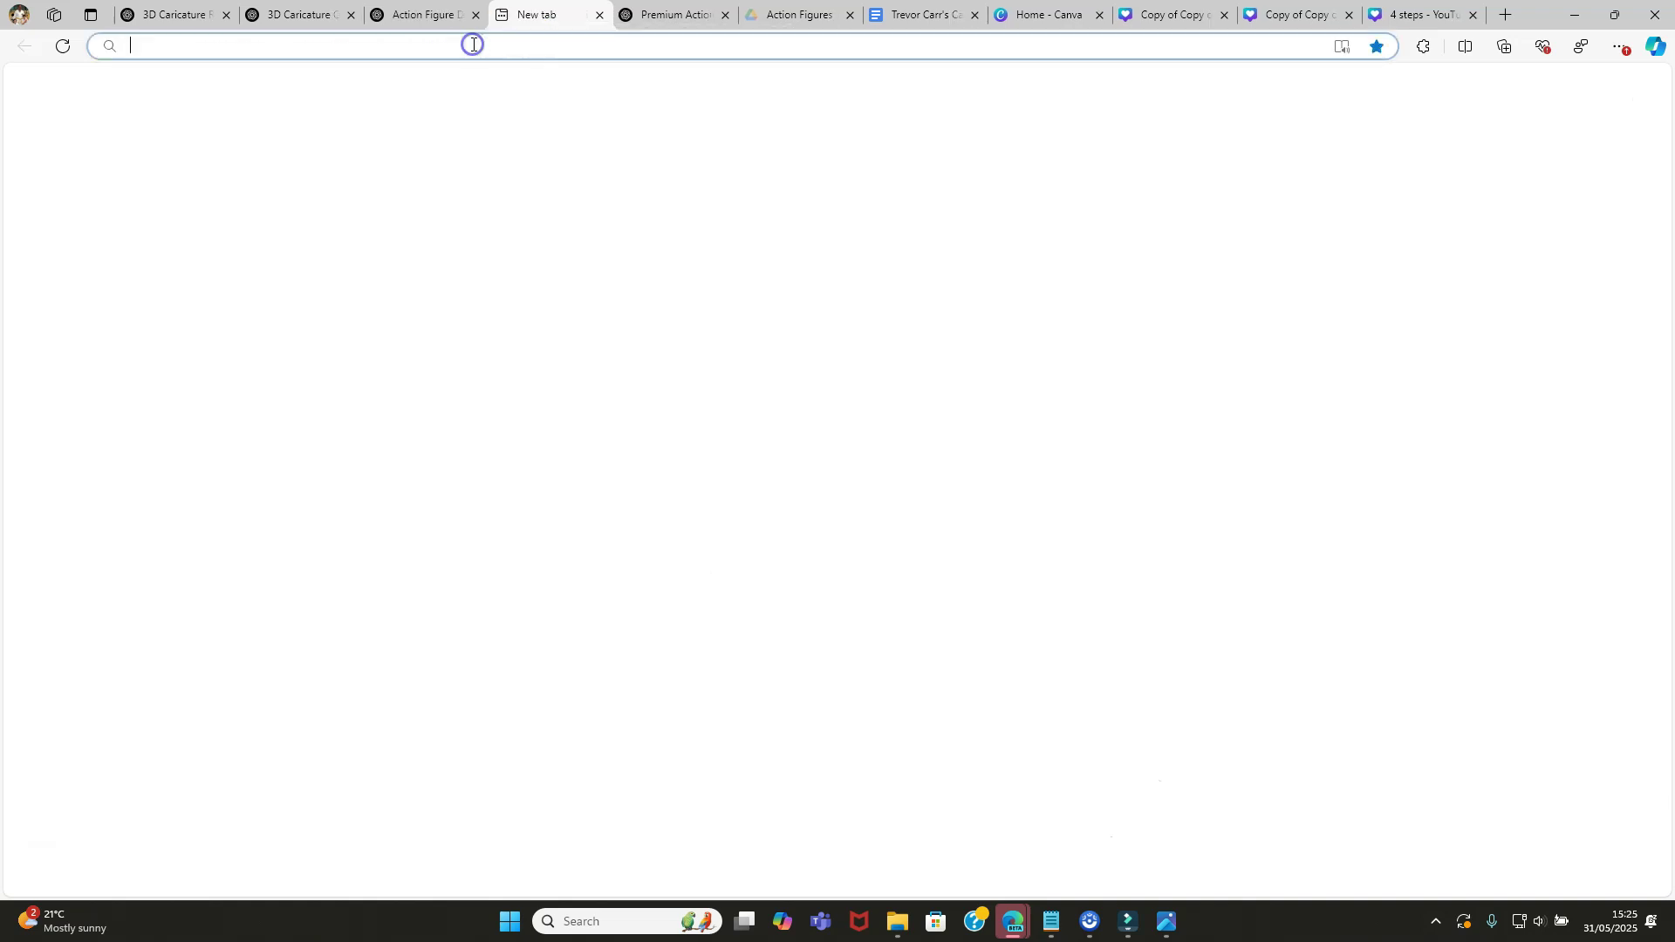
{"action": "type", "text": "cha"}
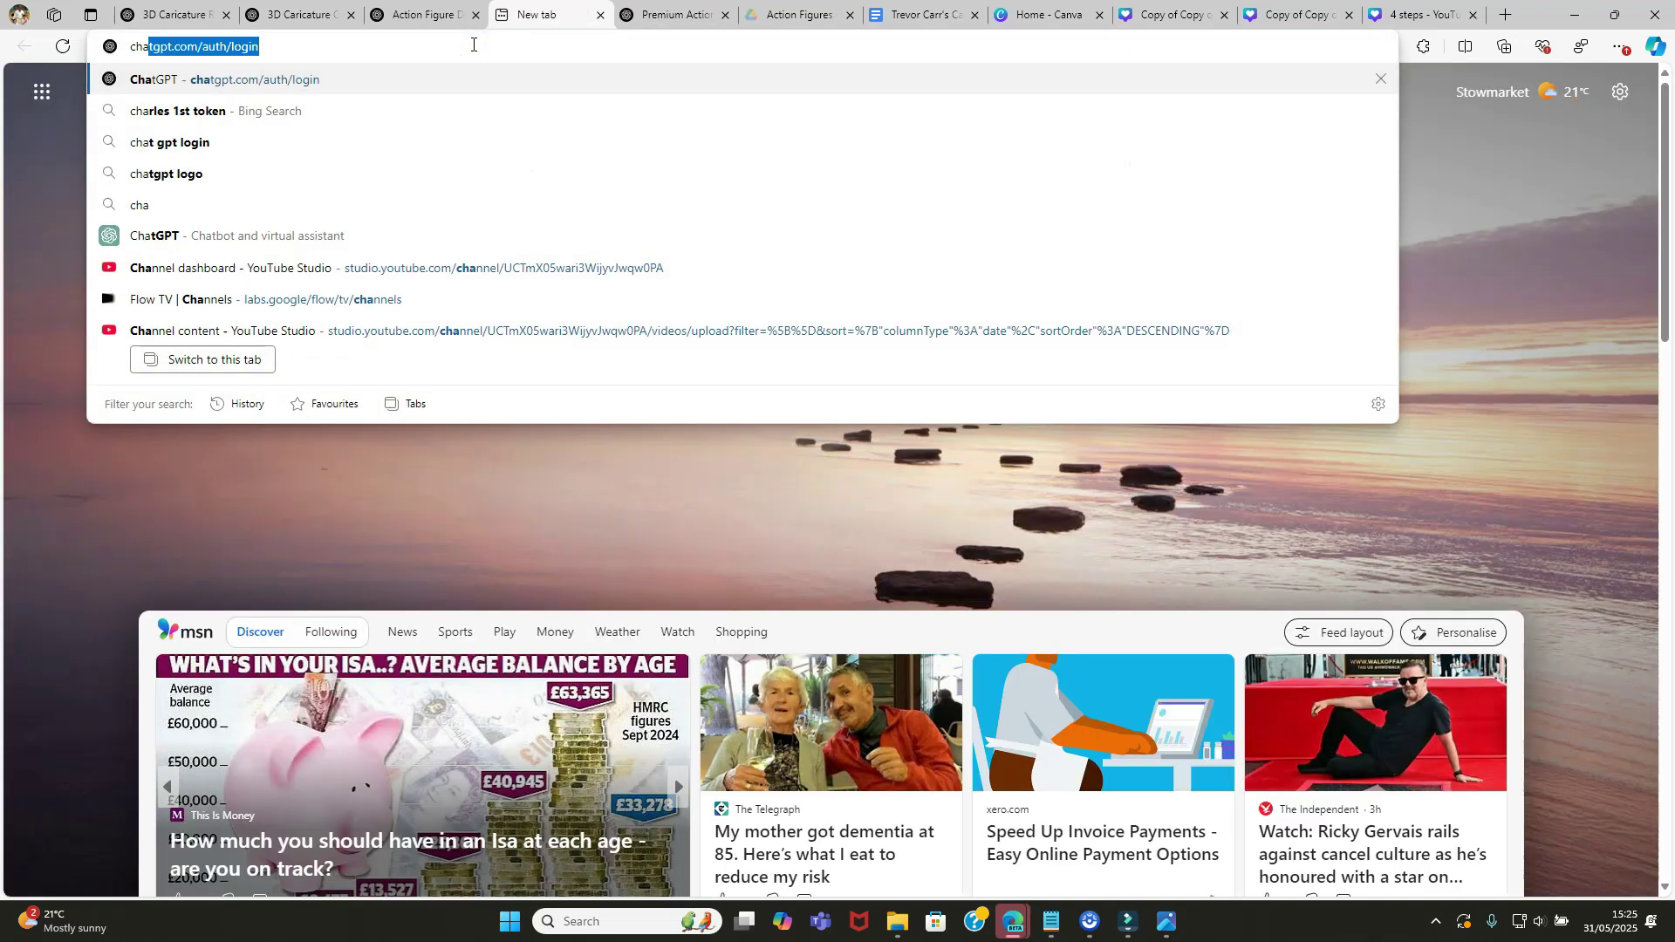
{"action": "key", "text": "Return"}
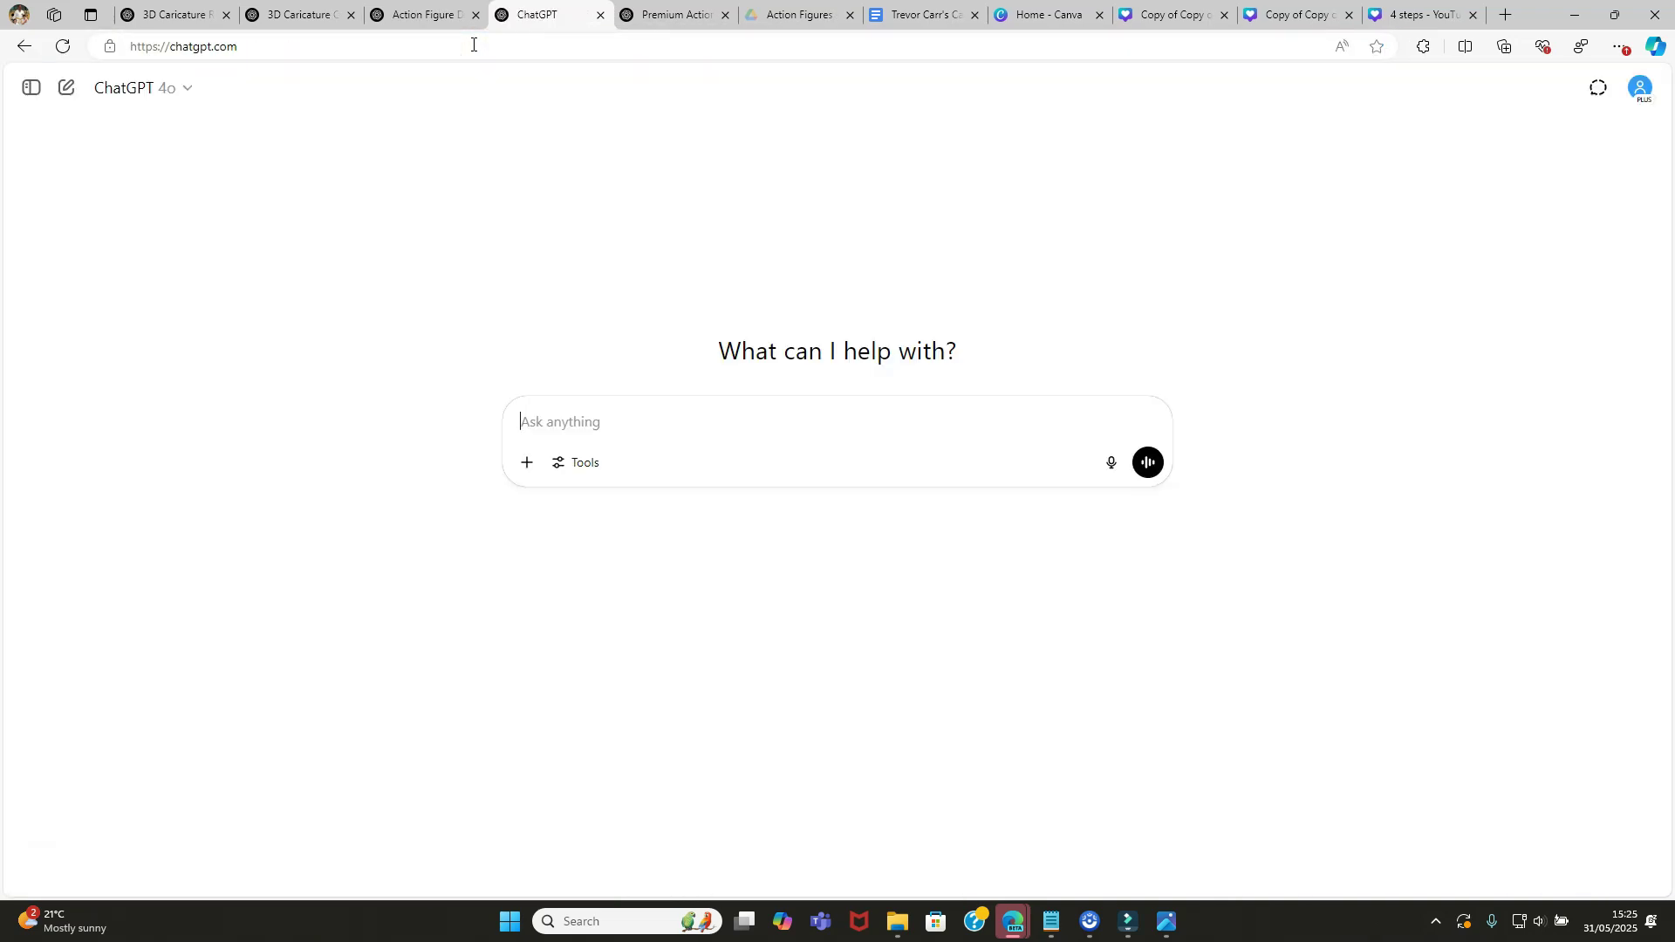
Step: Paste the plastic action figure prompt into the new chat, attach "tc new caricature.png" and send the request
{"action": "type", "text": "Create an ultra-realistic professional image of a detailed plastic action figure modeled precisely after me in this image. The action figure should appear genuinely made from plastic, clearly showcasing realistic molding, seams, articulation points, and a glossy or semi-glossy plastic finish, giving it a true commercial action figure look.  The figure is standing upright, presented in a transparent blister pack with professional retail-style packaging. Include realistic miniature plastic accessories: a microphone, DSLR camera, headphones, and laptop, each clearly visible and scaled proportionately to the figure.  The figure is wearing a black t-shirt an denim jeans"}
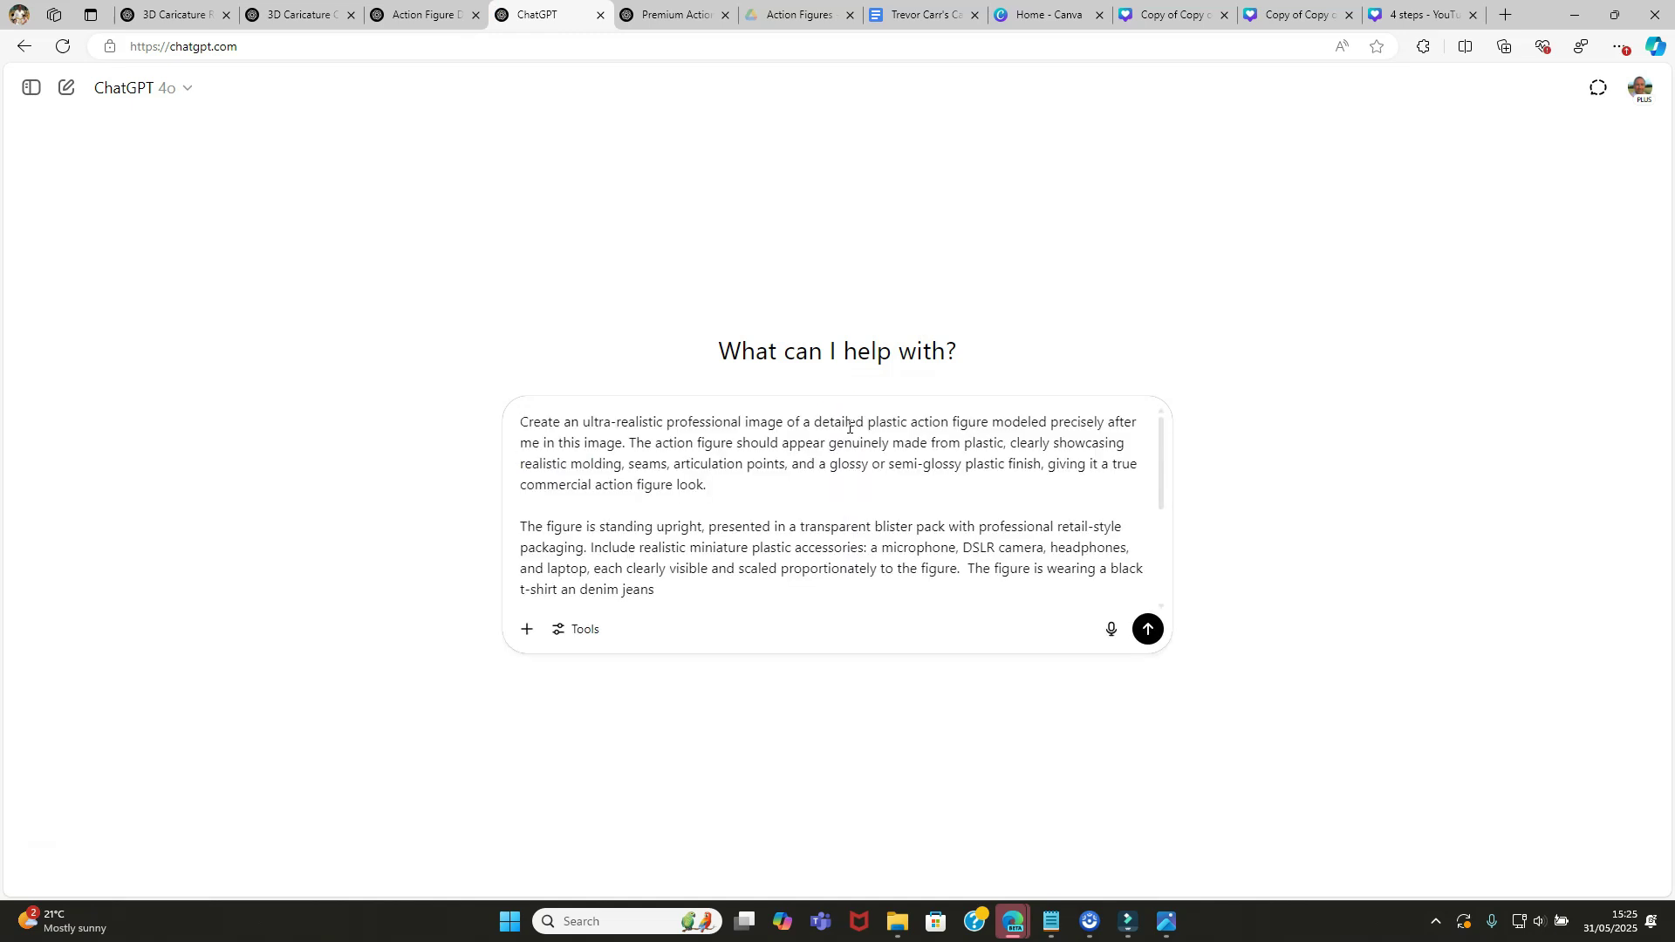
{"action": "left_click", "coordinate": [526, 629]}
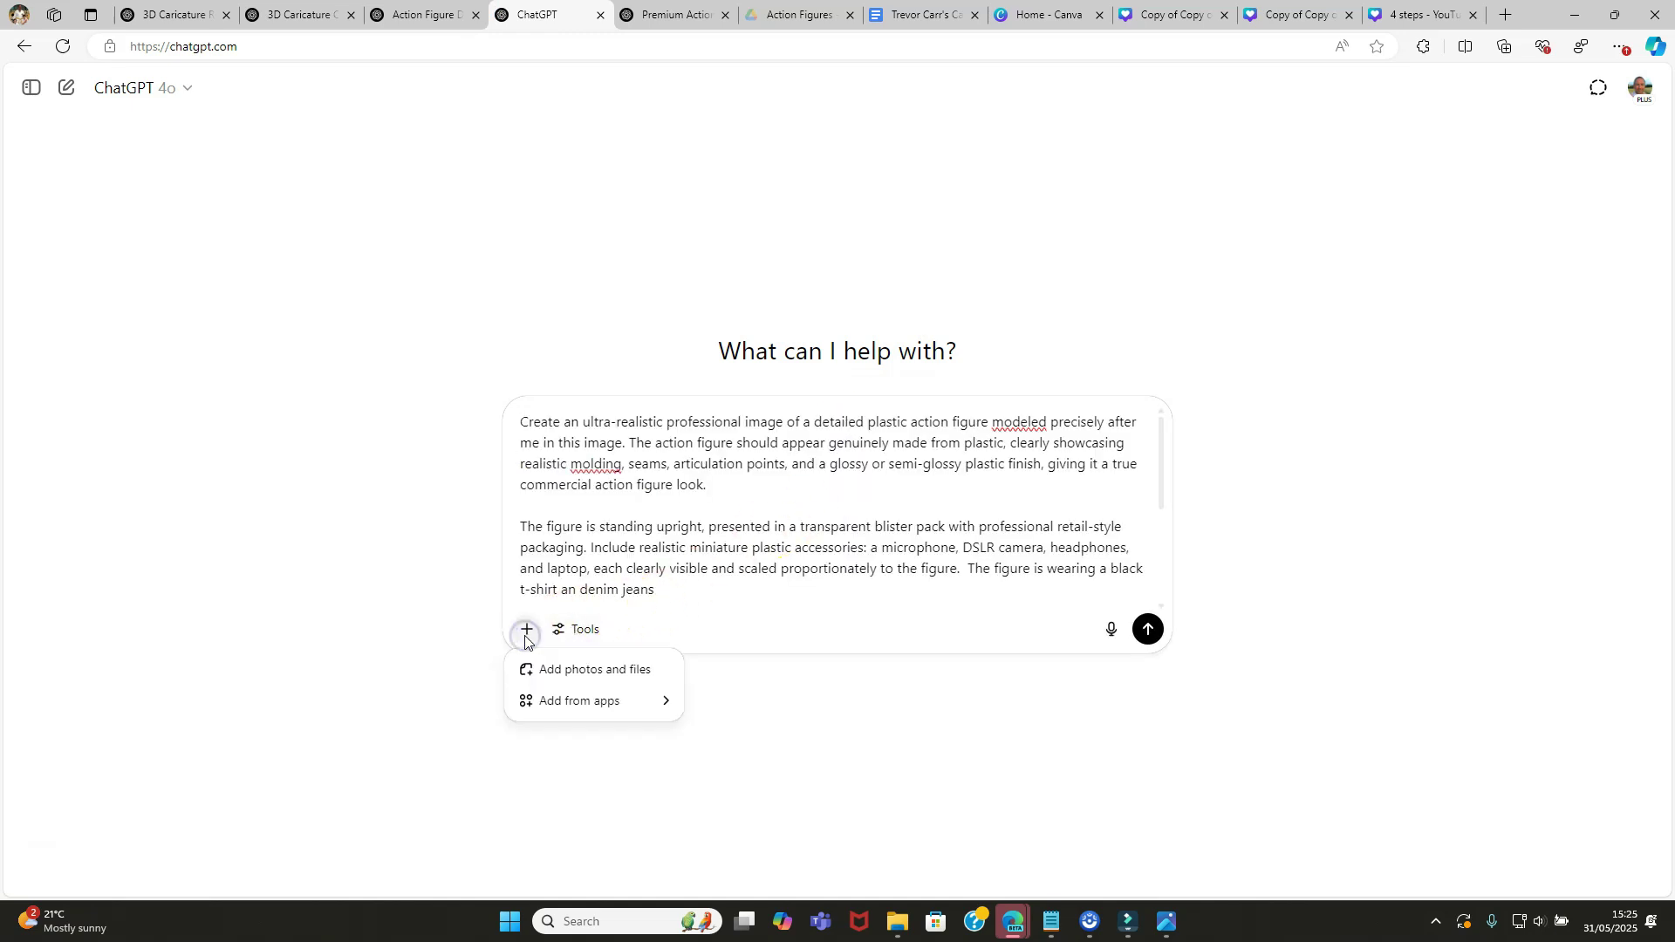
{"action": "left_click", "coordinate": [589, 669]}
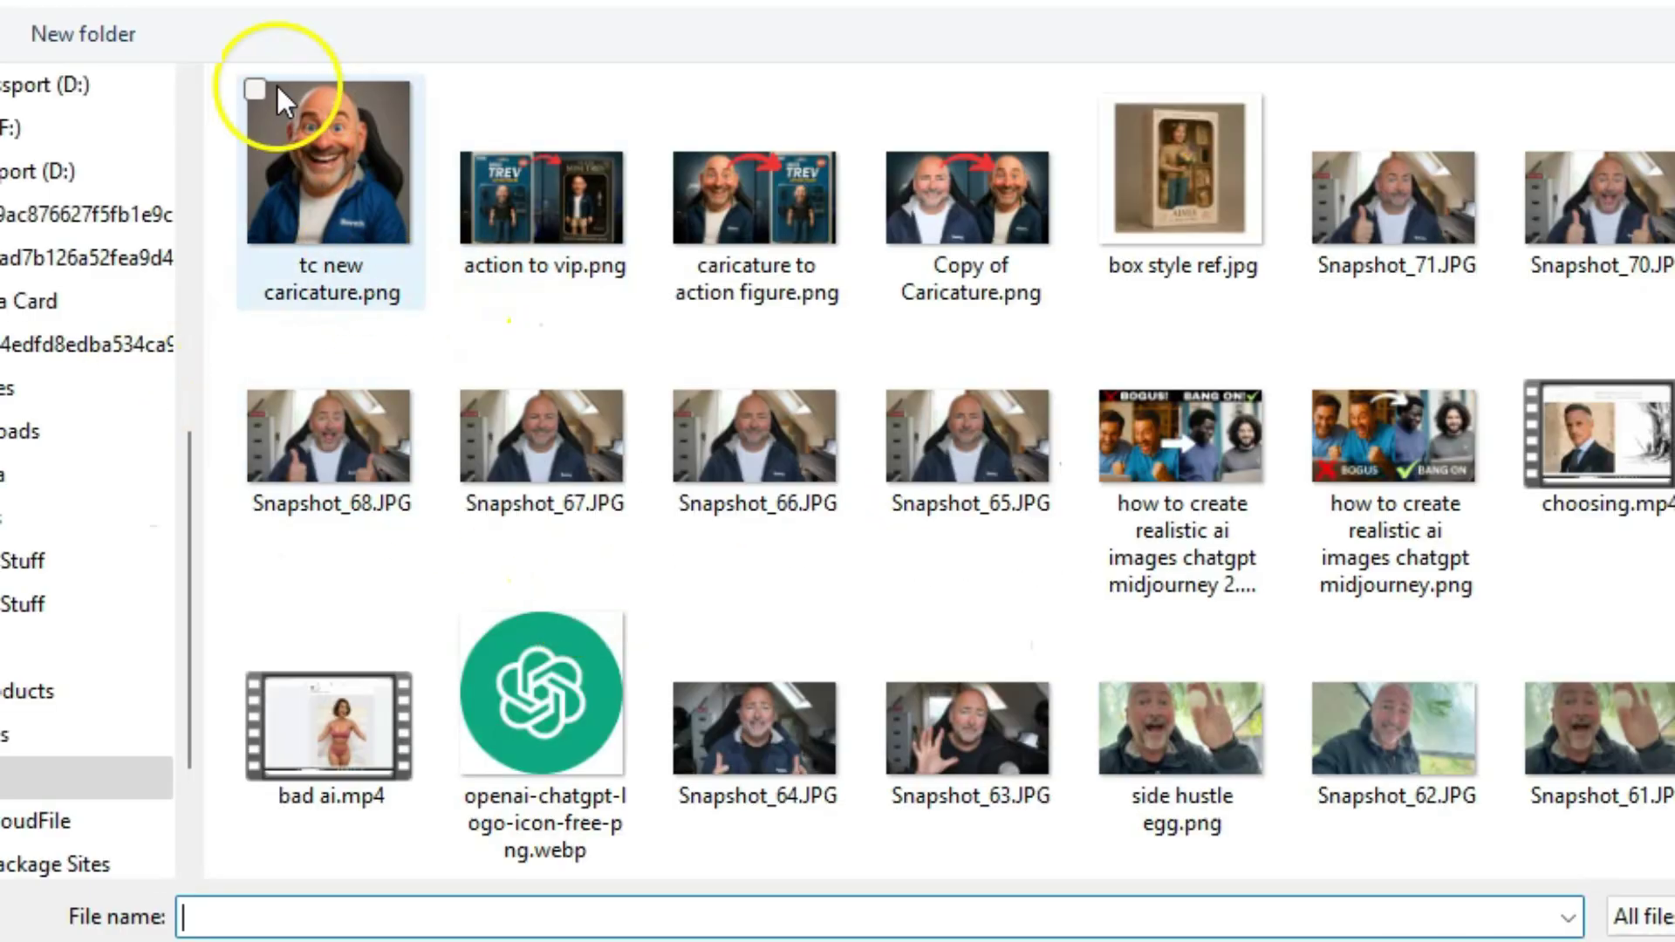
{"action": "left_click", "coordinate": [315, 148]}
{"action": "double_click", "coordinate": [314, 143]}
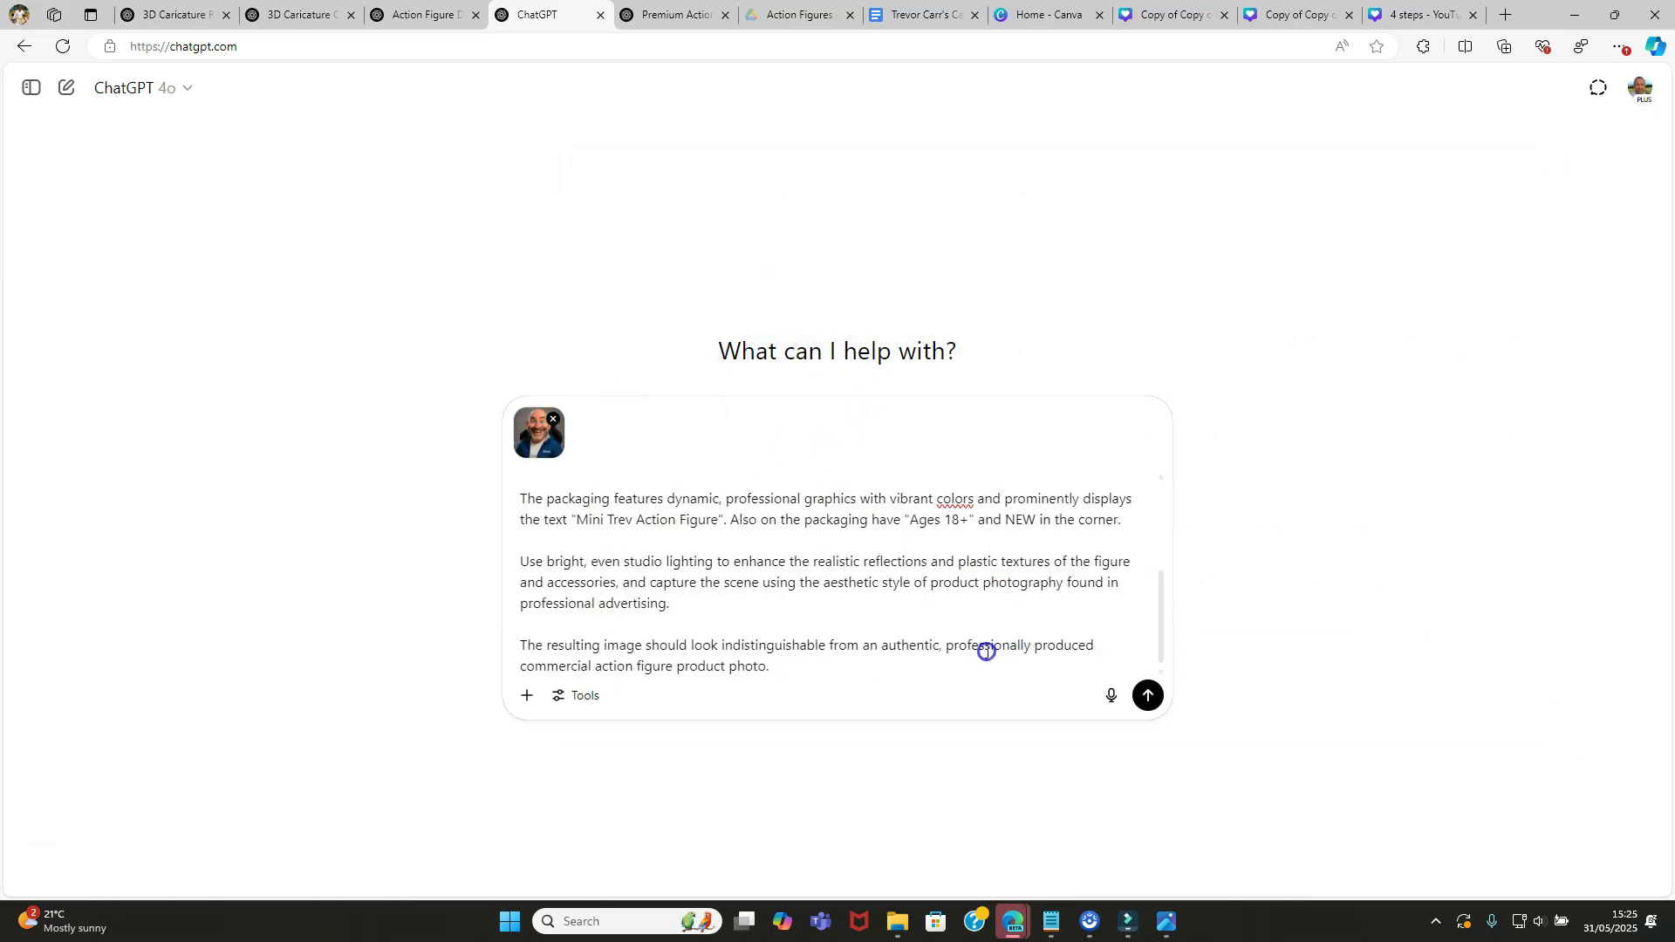
{"action": "left_click", "coordinate": [1150, 696]}
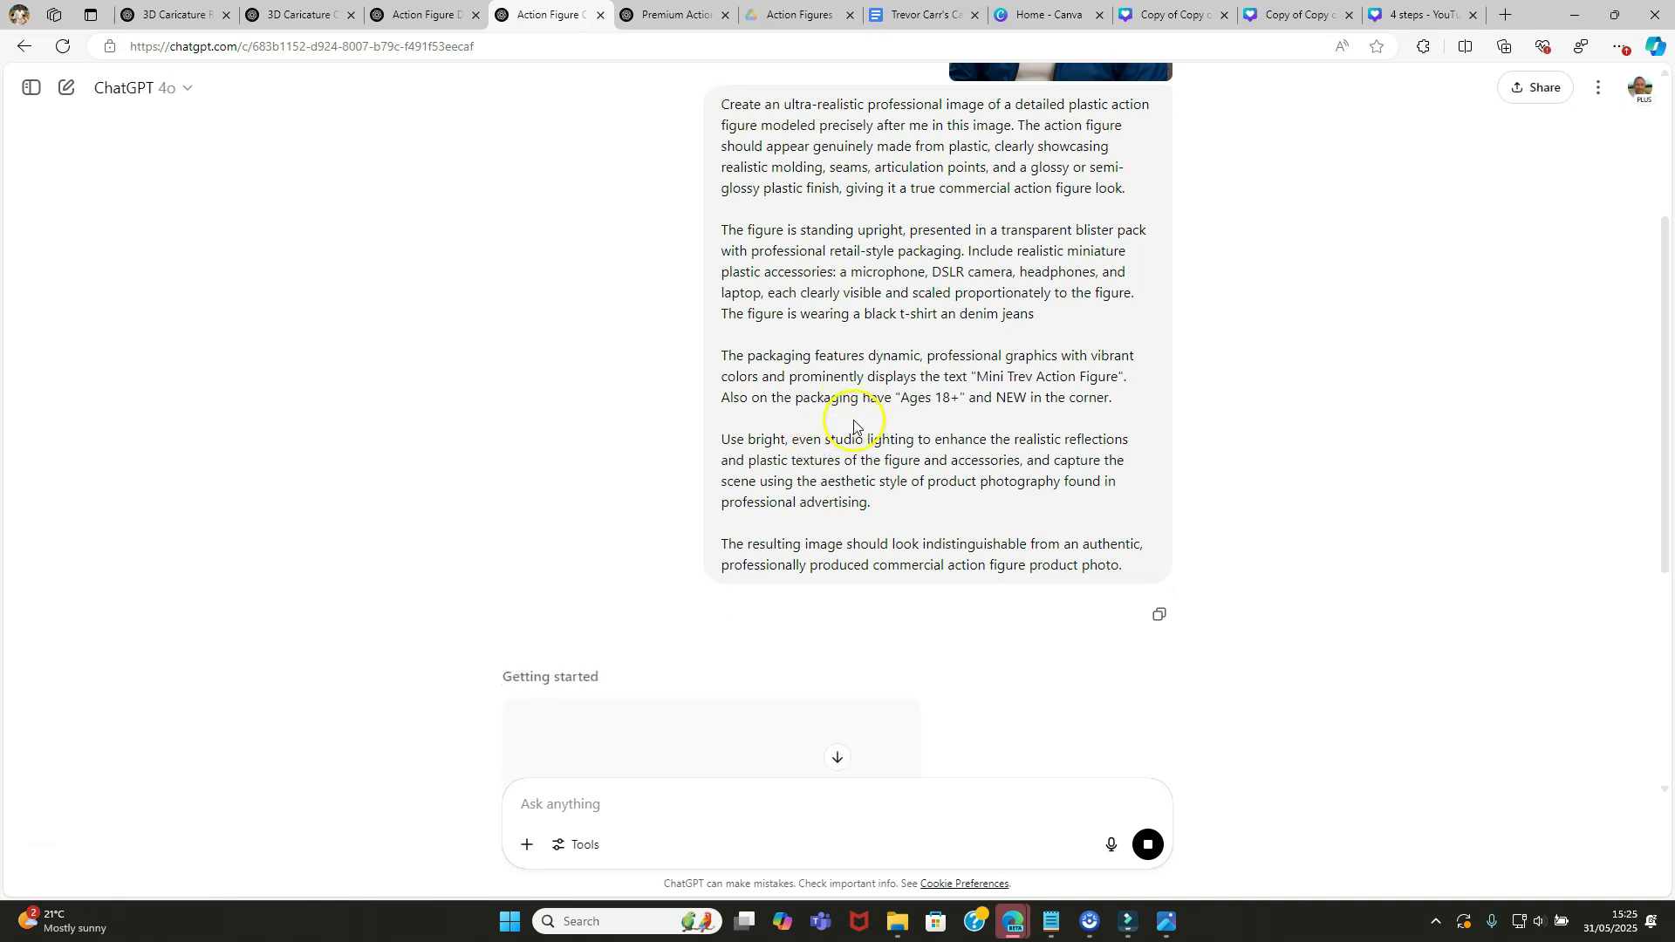
{"action": "scroll", "coordinate": [836, 419], "scroll_direction": "down", "scroll_amount": 3}
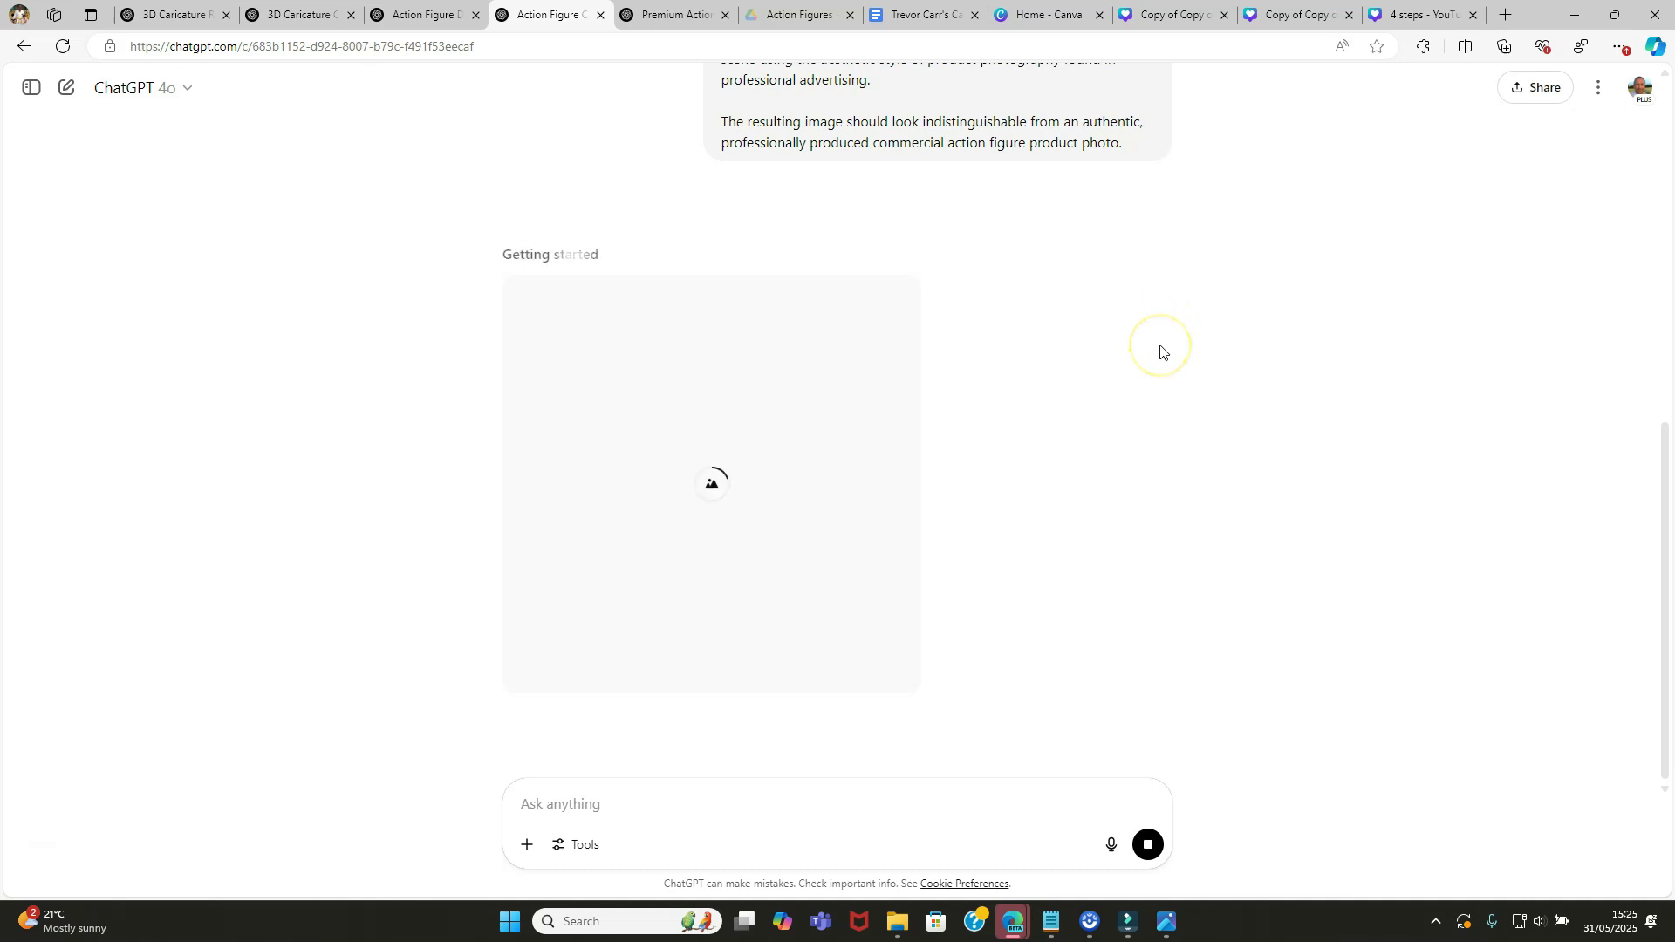
{"action": "scroll", "coordinate": [1159, 351], "scroll_direction": "down", "scroll_amount": 2}
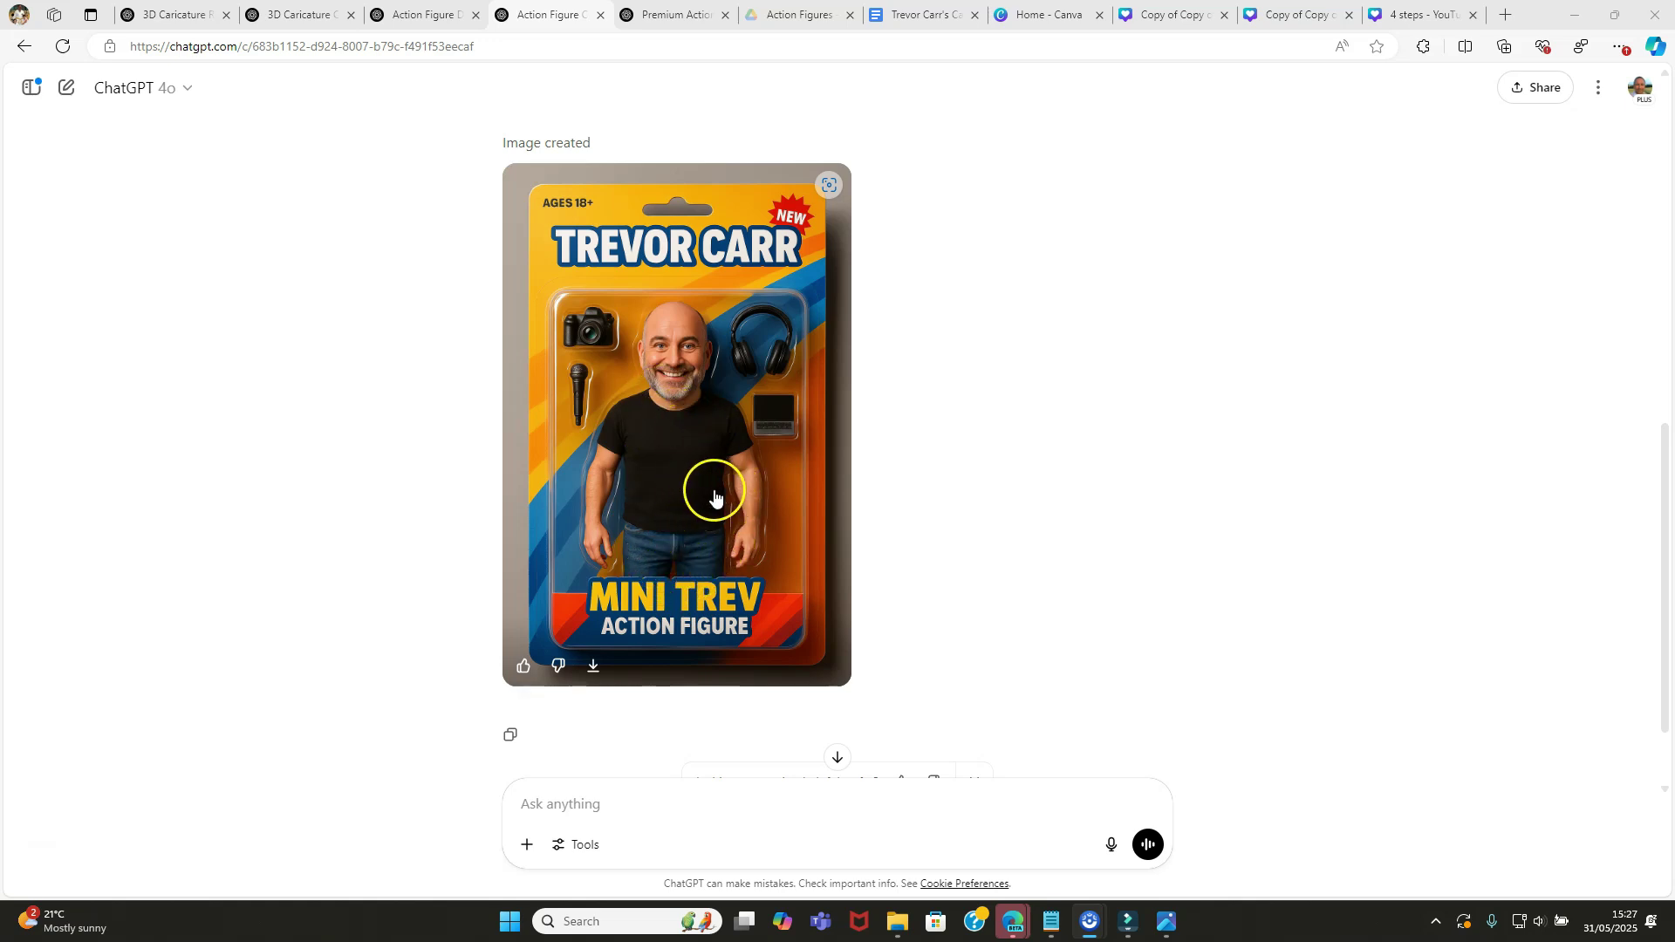
Step: Enter the plastic action figure prompt as a follow-up, describing a white t-shirt, blue "Bench" sports jacket, denim jeans and white training shoes
{"action": "scroll", "coordinate": [732, 448], "scroll_direction": "up", "scroll_amount": 7}
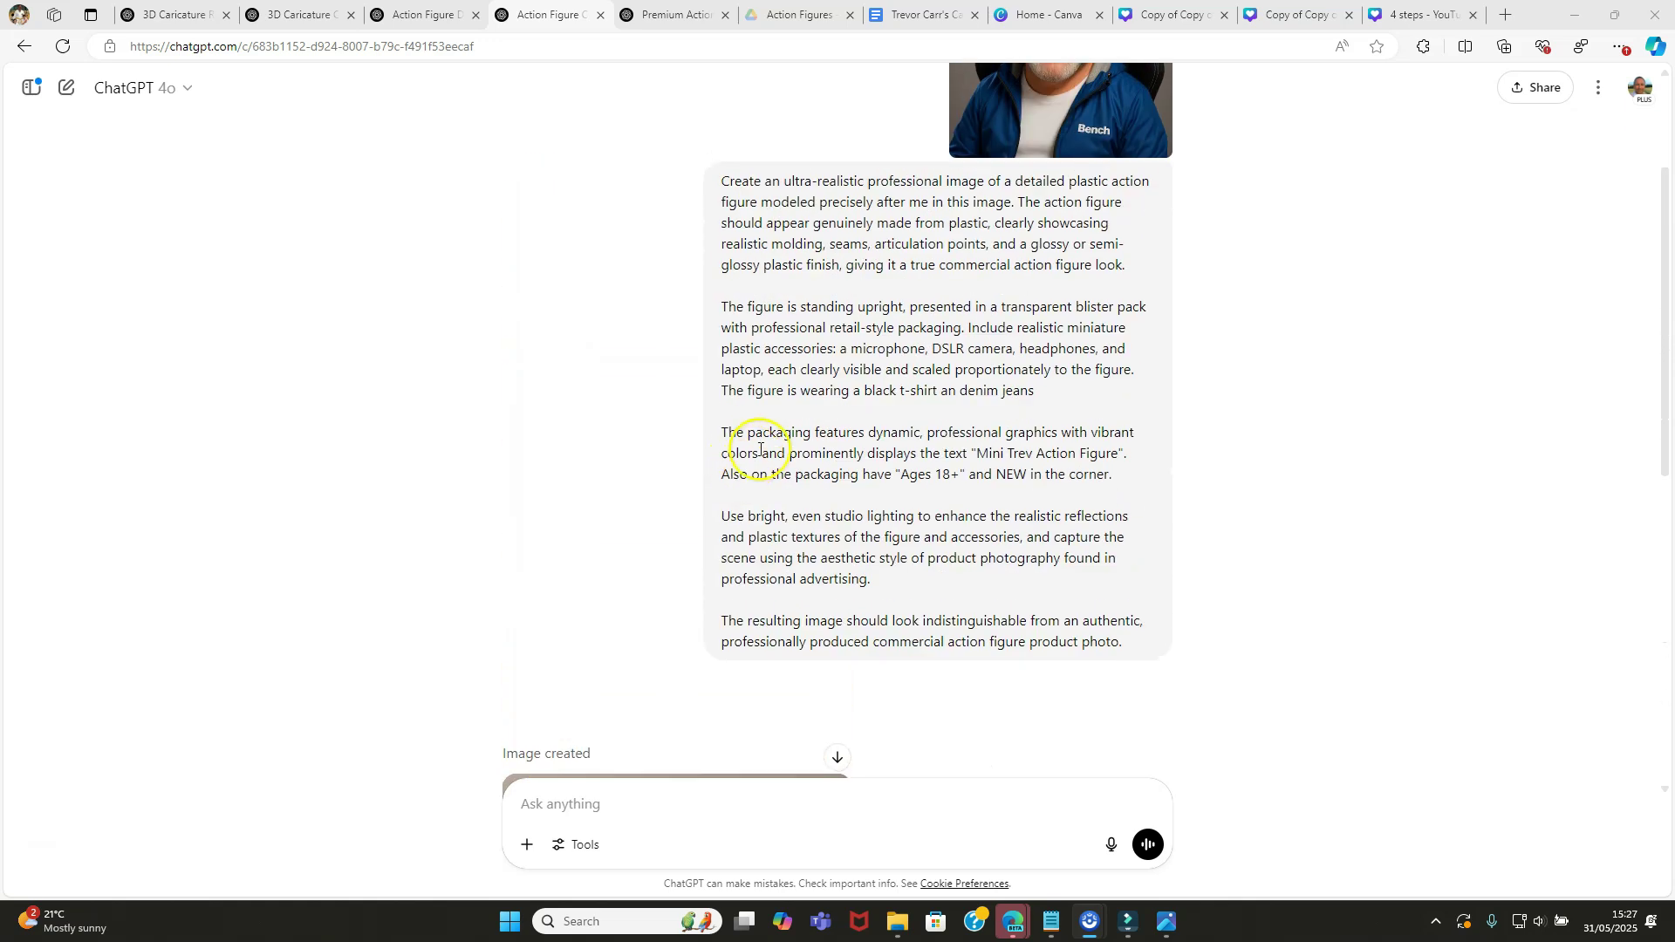
{"action": "scroll", "coordinate": [873, 454], "scroll_direction": "down", "scroll_amount": 10}
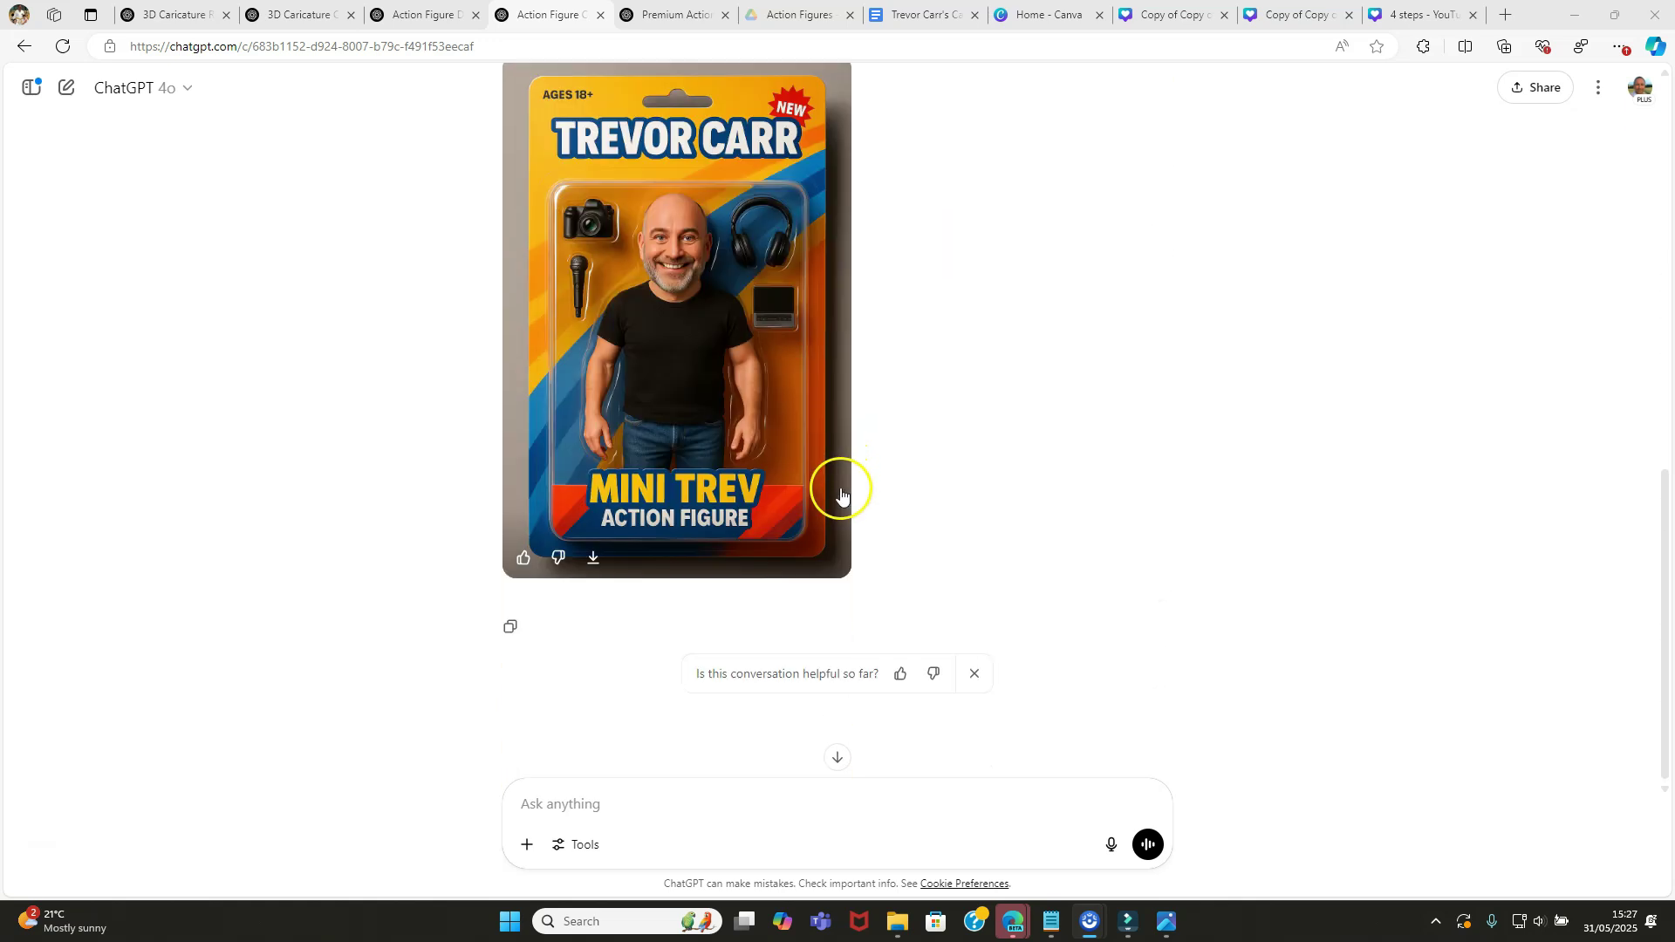
{"action": "left_click", "coordinate": [904, 802]}
{"action": "key", "text": "ctrl+v"}
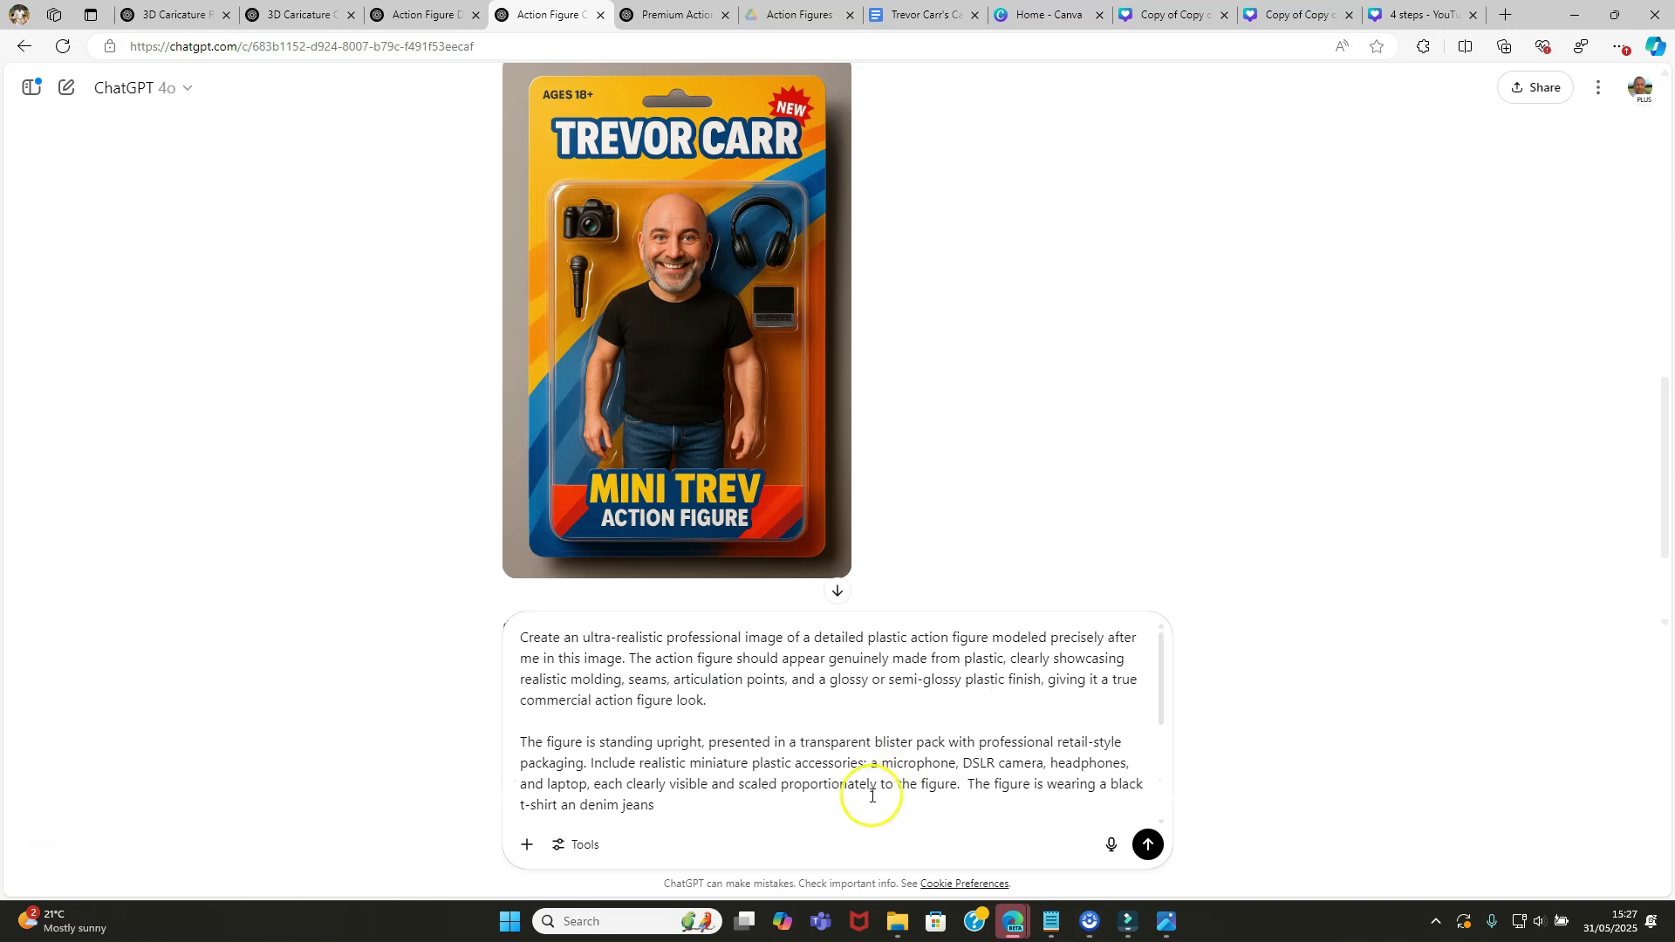
{"action": "scroll", "coordinate": [759, 491], "scroll_direction": "up", "scroll_amount": 10}
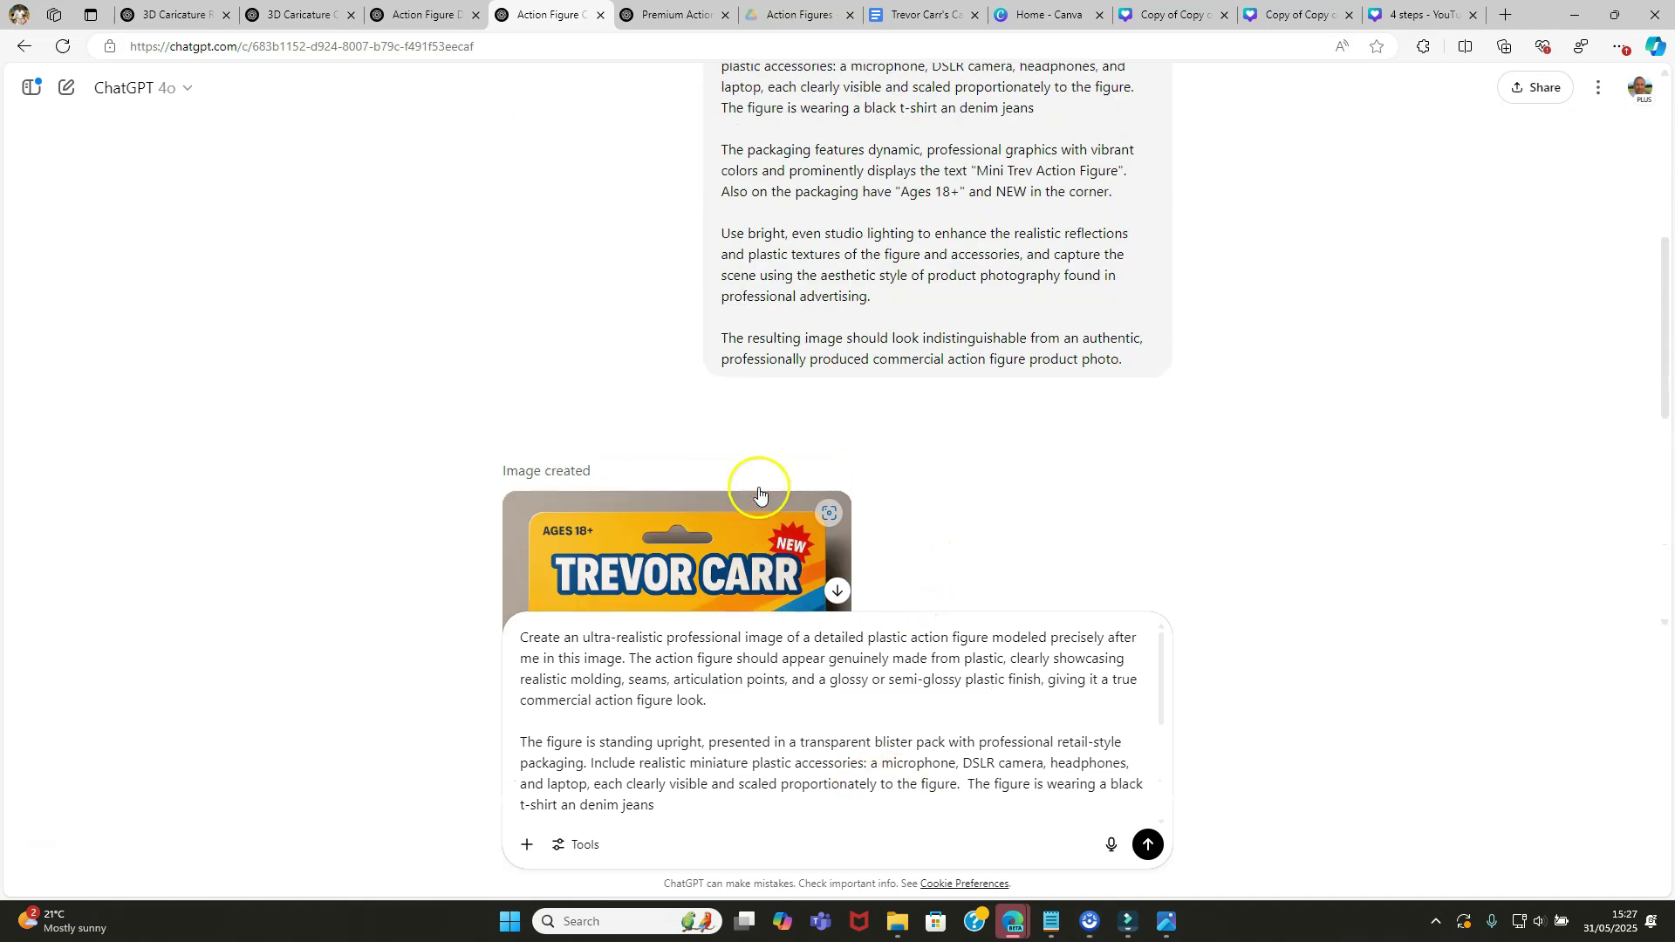
{"action": "scroll", "coordinate": [768, 506], "scroll_direction": "down", "scroll_amount": 10}
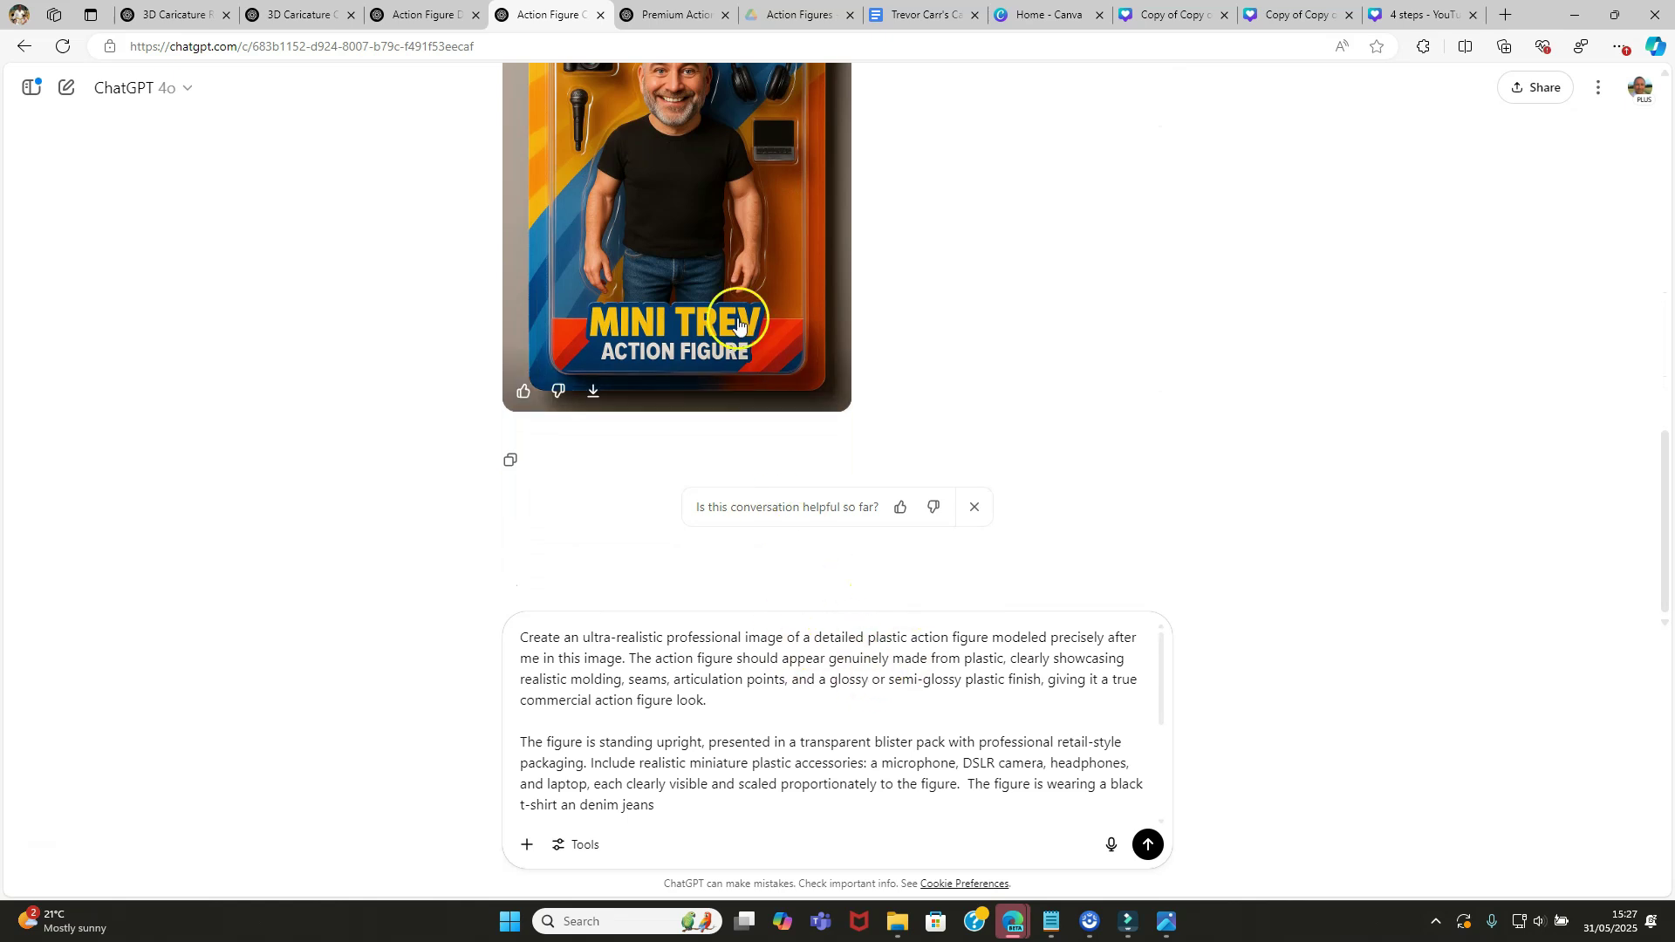
{"action": "scroll", "coordinate": [622, 218], "scroll_direction": "up", "scroll_amount": 1}
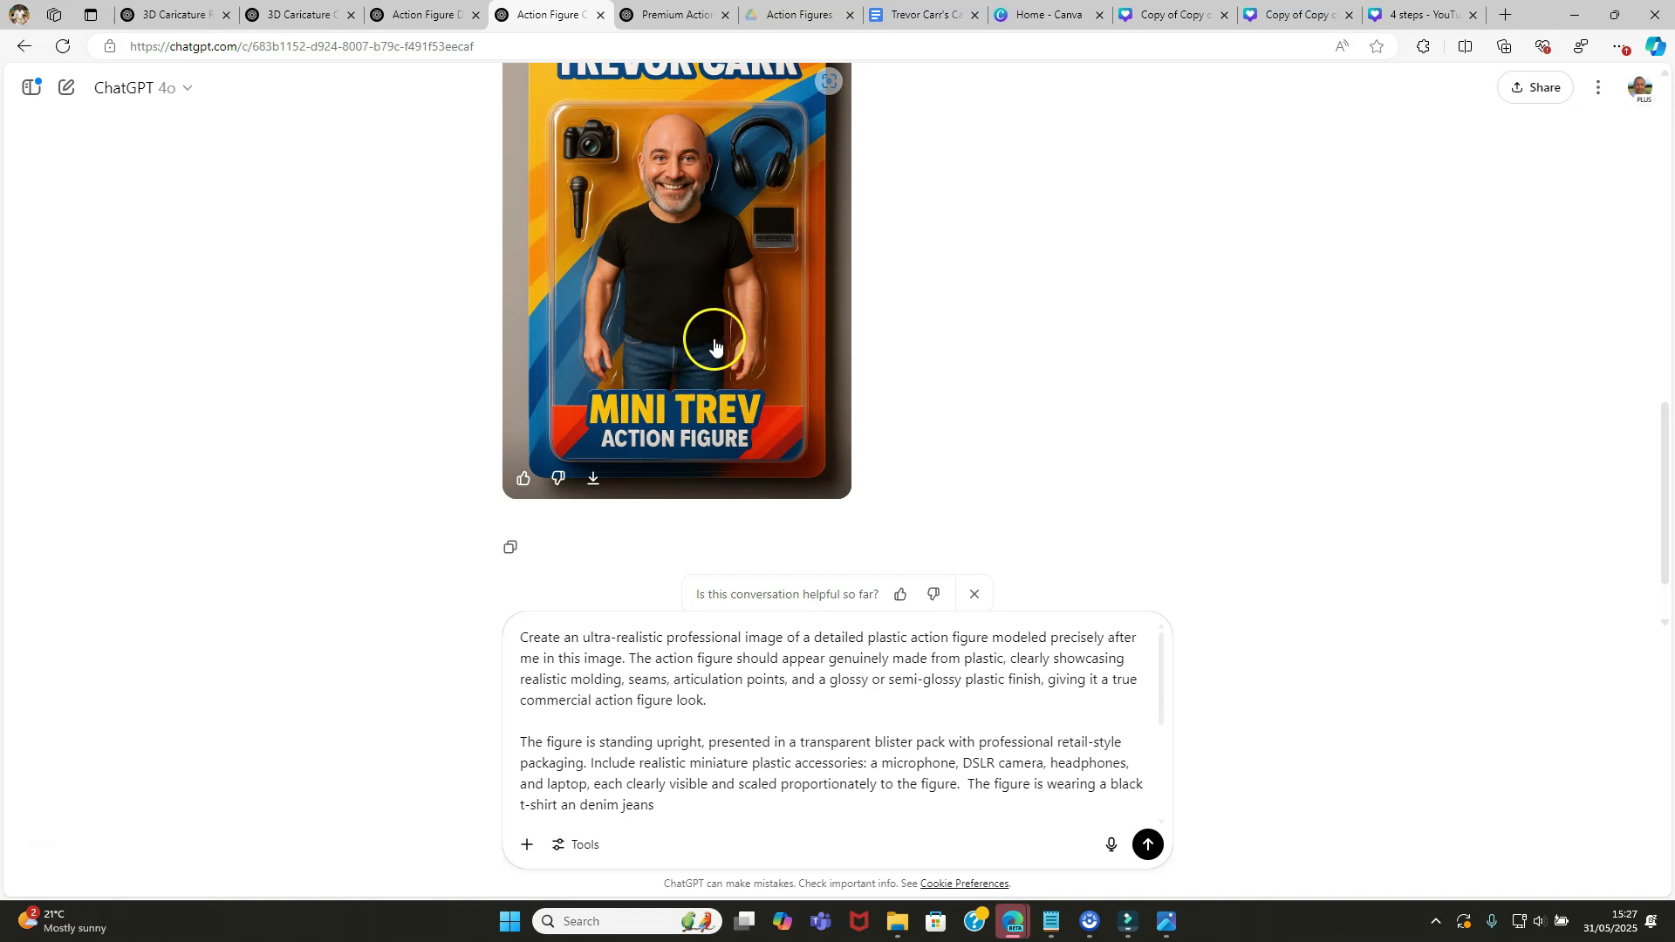
{"action": "key", "text": "ctrl+a"}
{"action": "key", "text": "ctrl+v"}
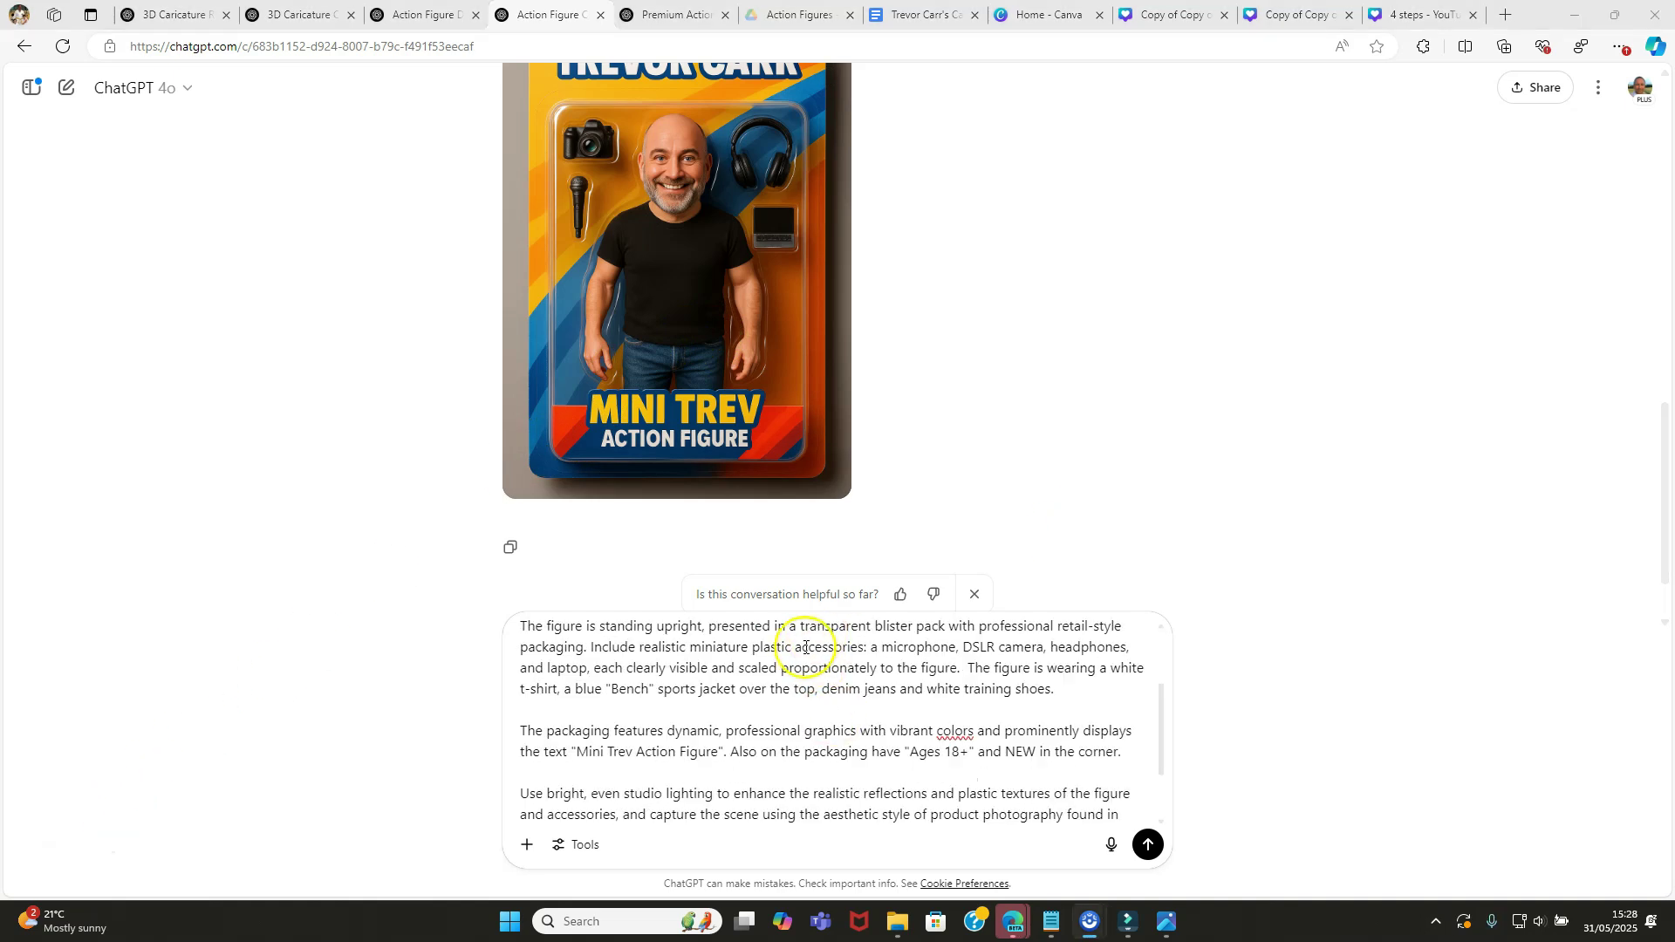
Step: Compare the revised outfit prompt with the original request, its attached caricature and the first generated action figure
{"action": "scroll", "coordinate": [768, 578], "scroll_direction": "up", "scroll_amount": 2}
{"action": "scroll", "coordinate": [880, 775], "scroll_direction": "down", "scroll_amount": 1}
{"action": "scroll", "coordinate": [751, 389], "scroll_direction": "up", "scroll_amount": 10}
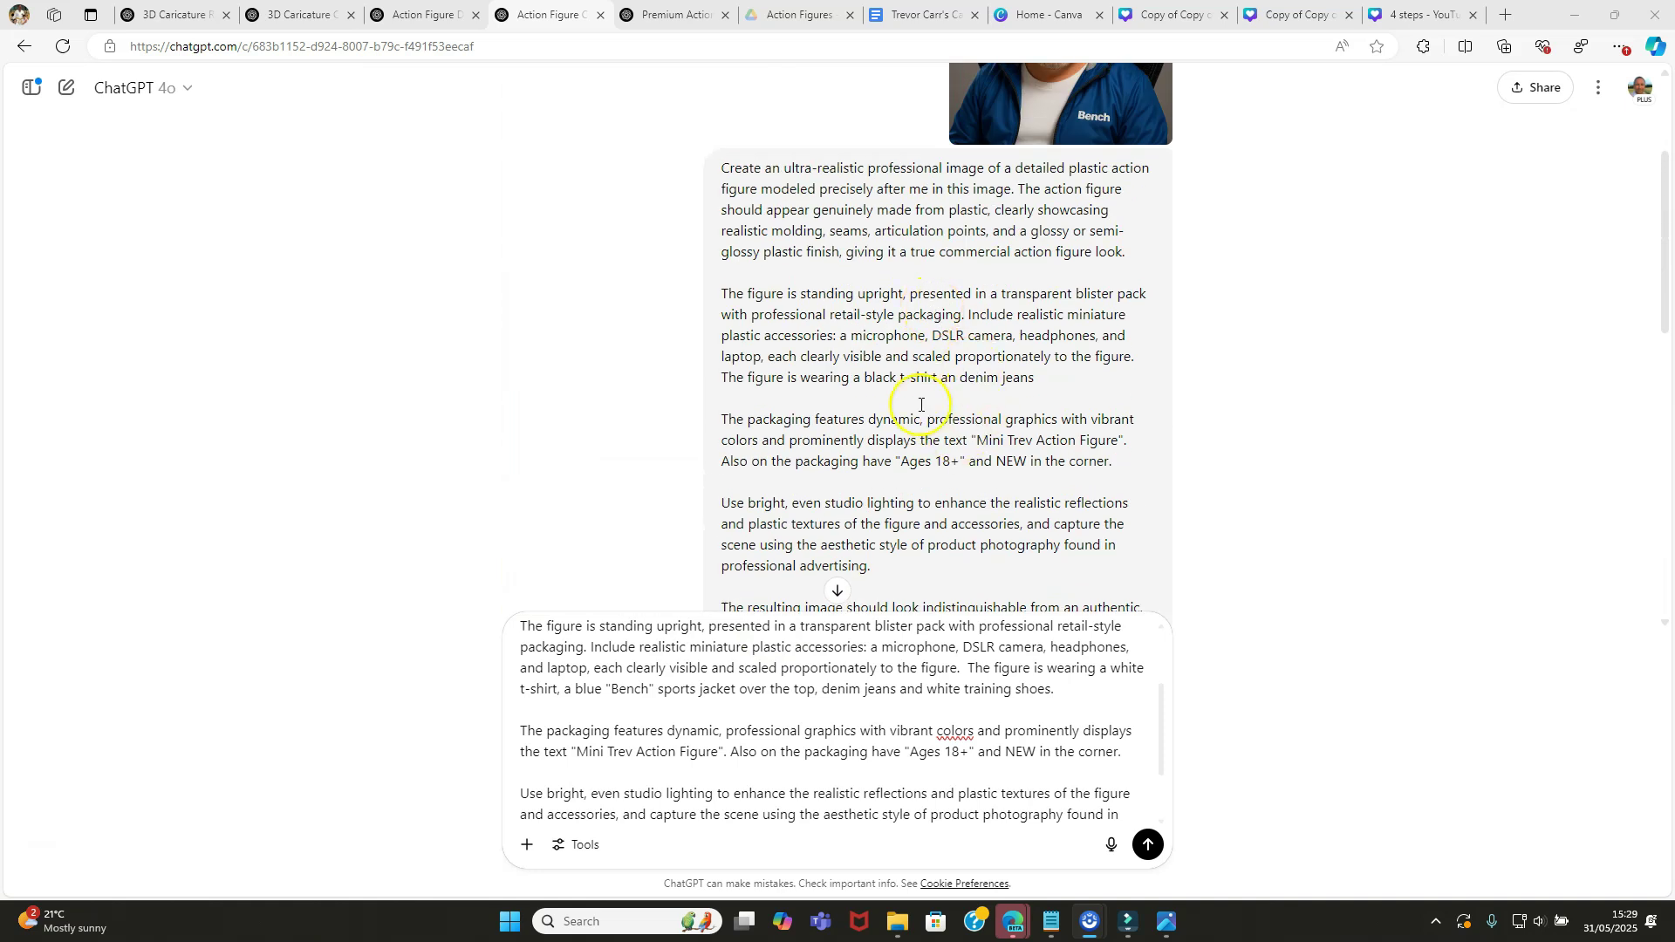
{"action": "scroll", "coordinate": [947, 375], "scroll_direction": "up", "scroll_amount": 2}
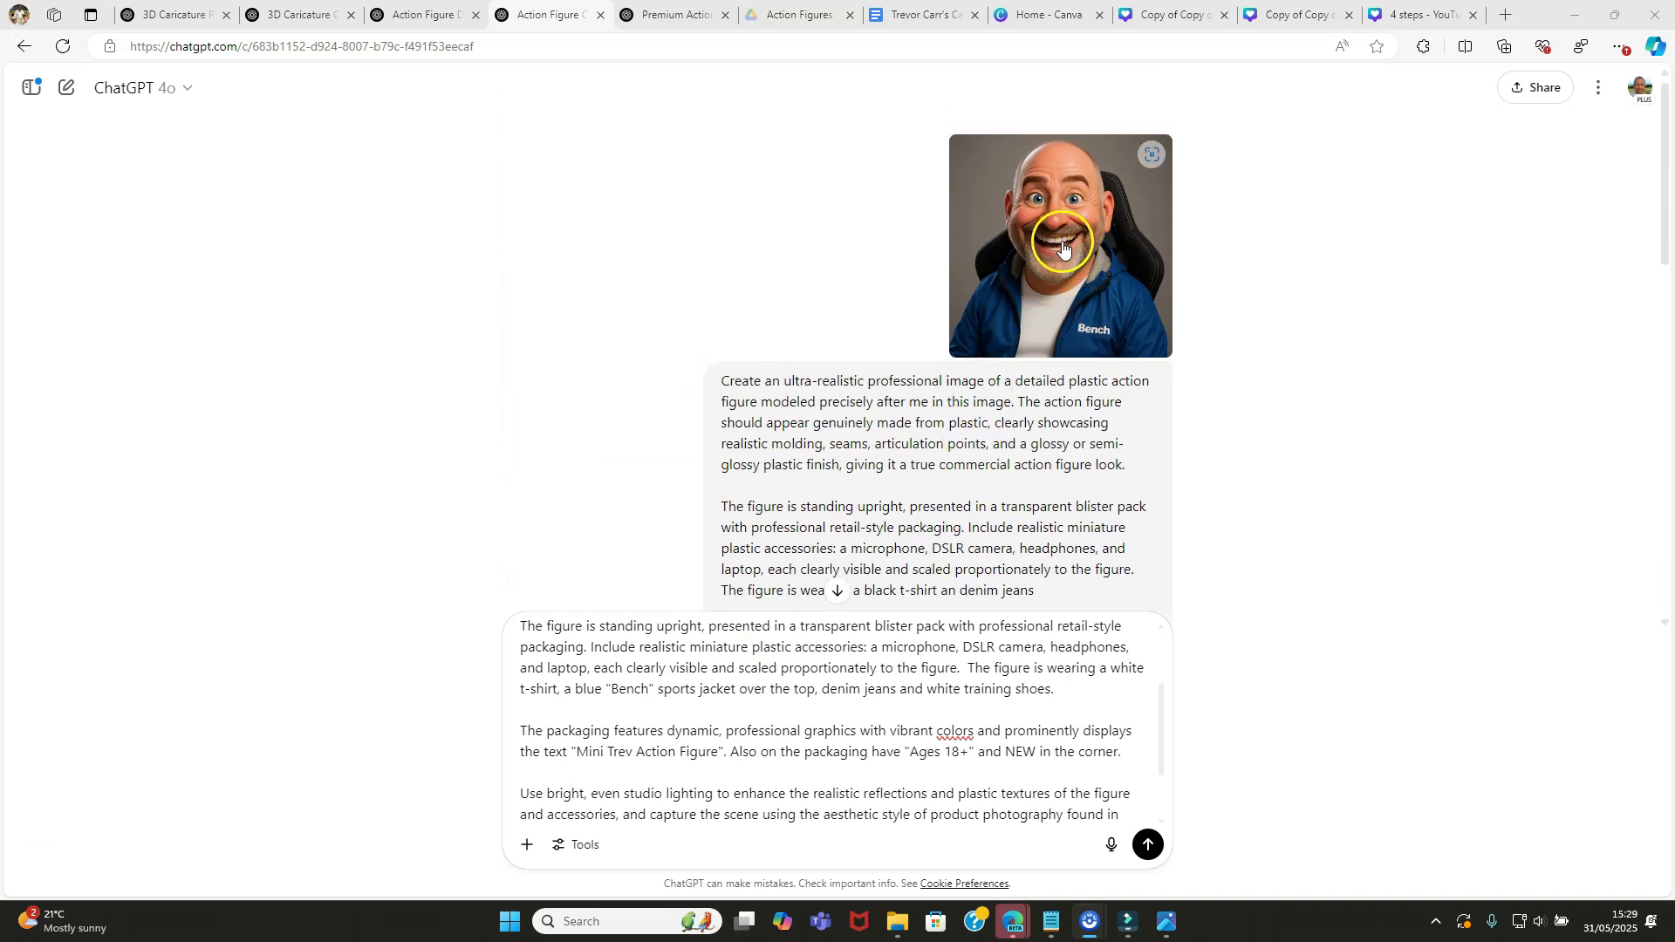
{"action": "scroll", "coordinate": [1058, 254], "scroll_direction": "down", "scroll_amount": 10}
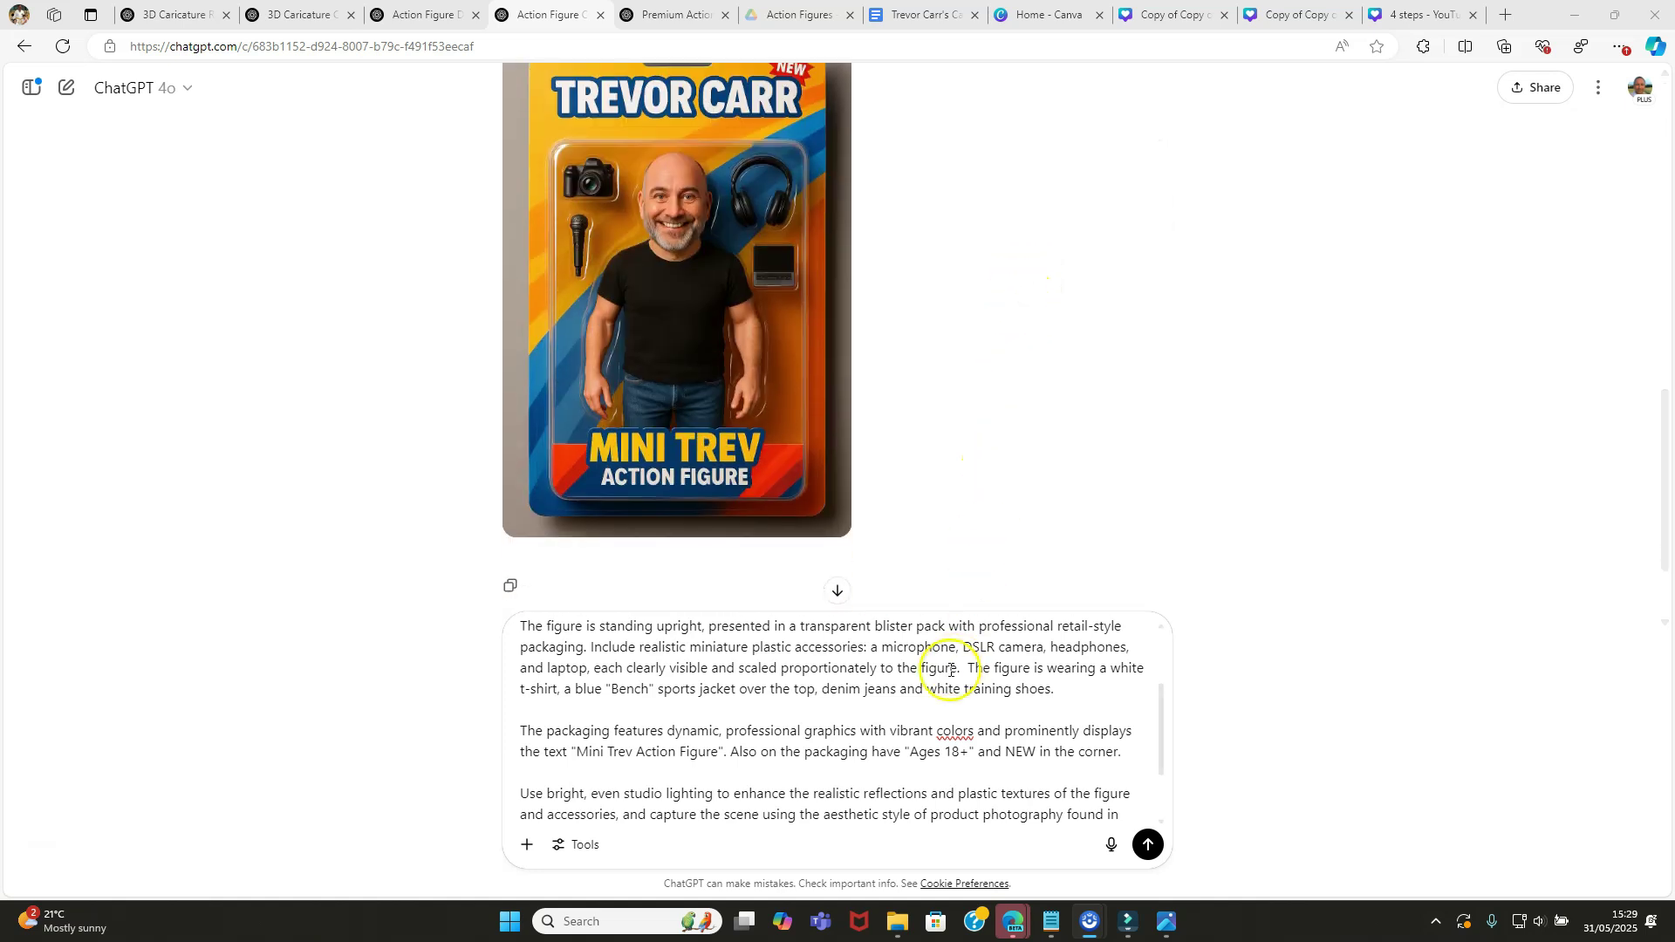
{"action": "scroll", "coordinate": [951, 670], "scroll_direction": "down", "scroll_amount": 2}
{"action": "scroll", "coordinate": [946, 666], "scroll_direction": "up", "scroll_amount": 4}
{"action": "scroll", "coordinate": [1003, 785], "scroll_direction": "down", "scroll_amount": 2}
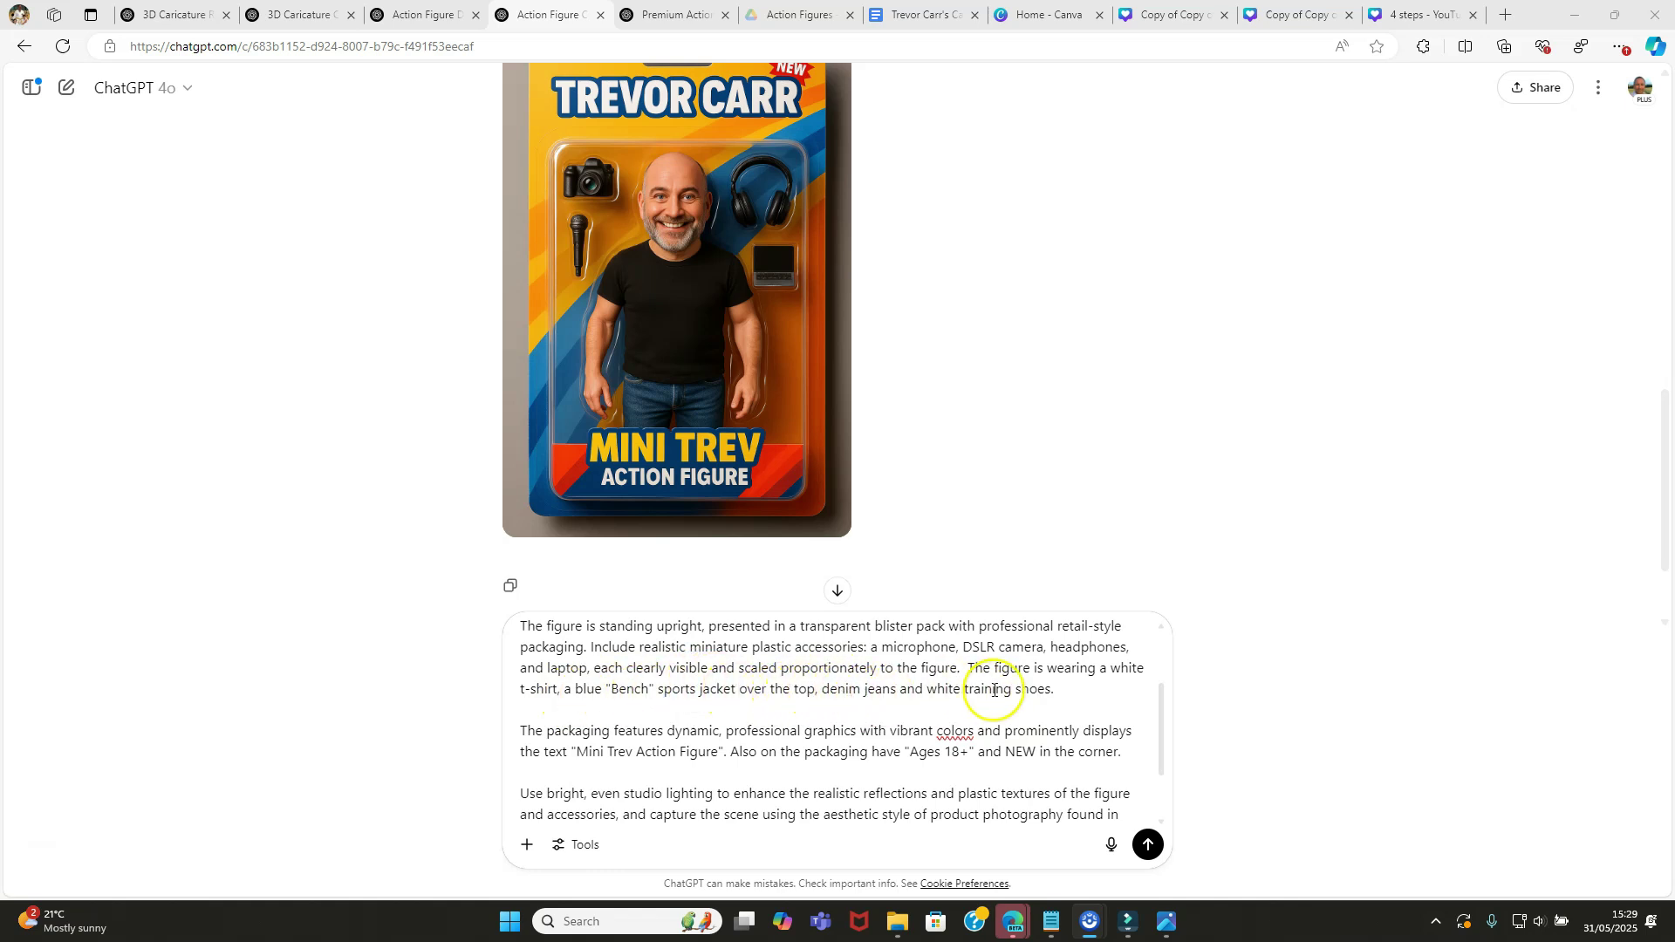
{"action": "scroll", "coordinate": [959, 724], "scroll_direction": "down", "scroll_amount": 2}
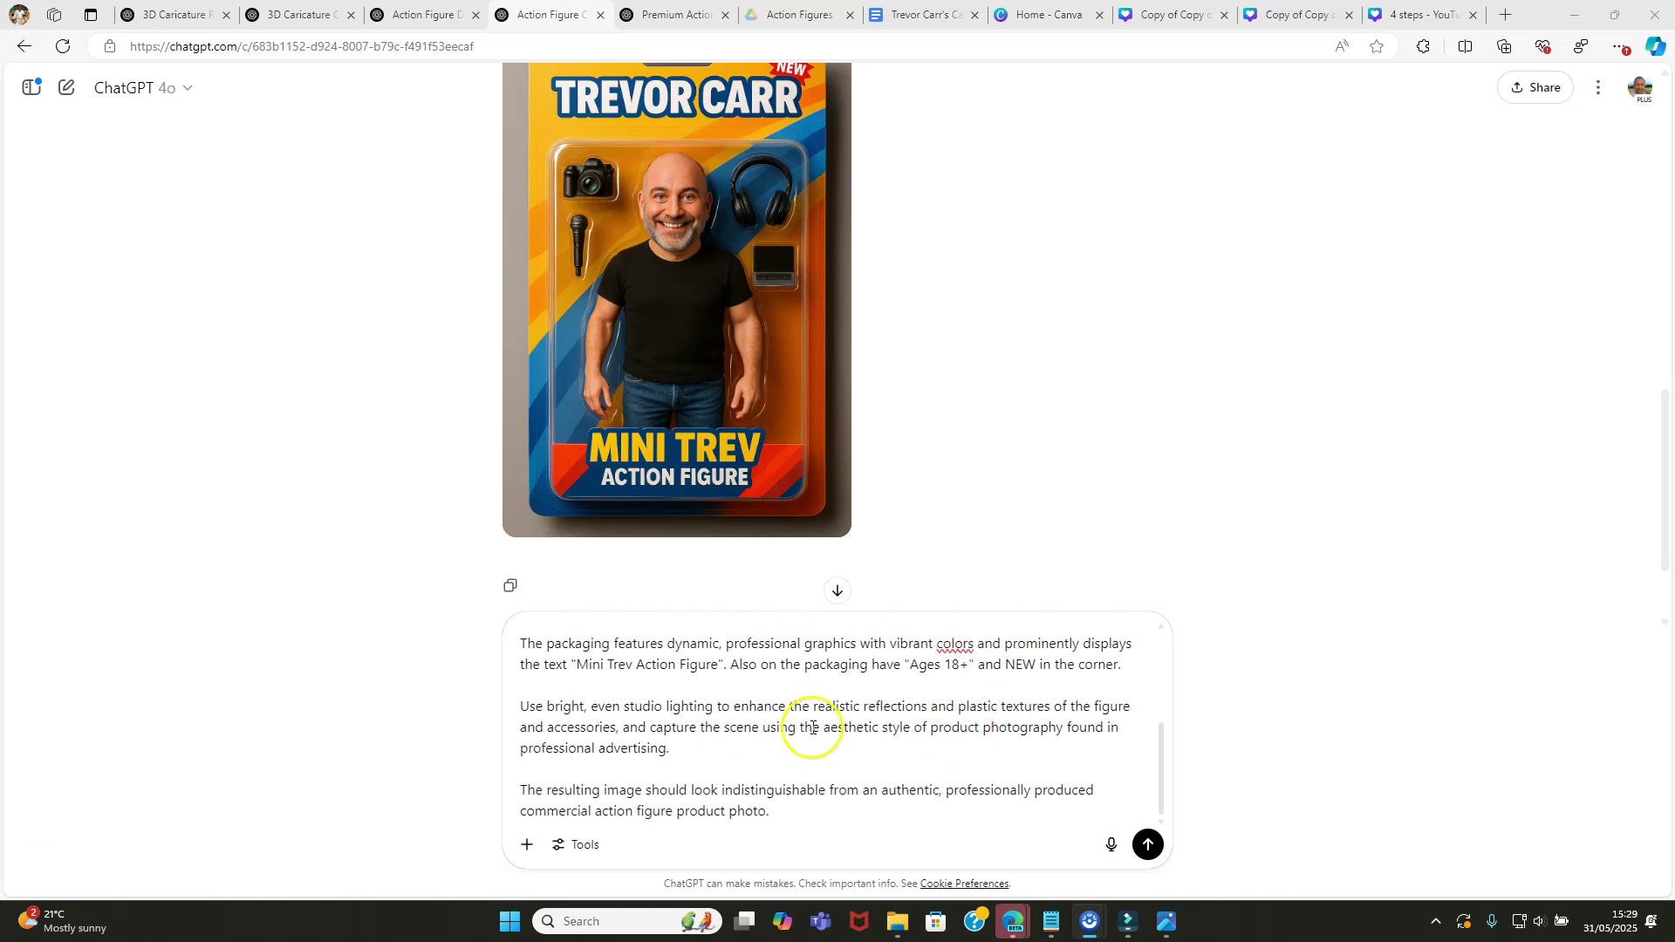
Step: Attach the blue-jacket caricature image to the revised action figure prompt and send the request
{"action": "left_click", "coordinate": [526, 844]}
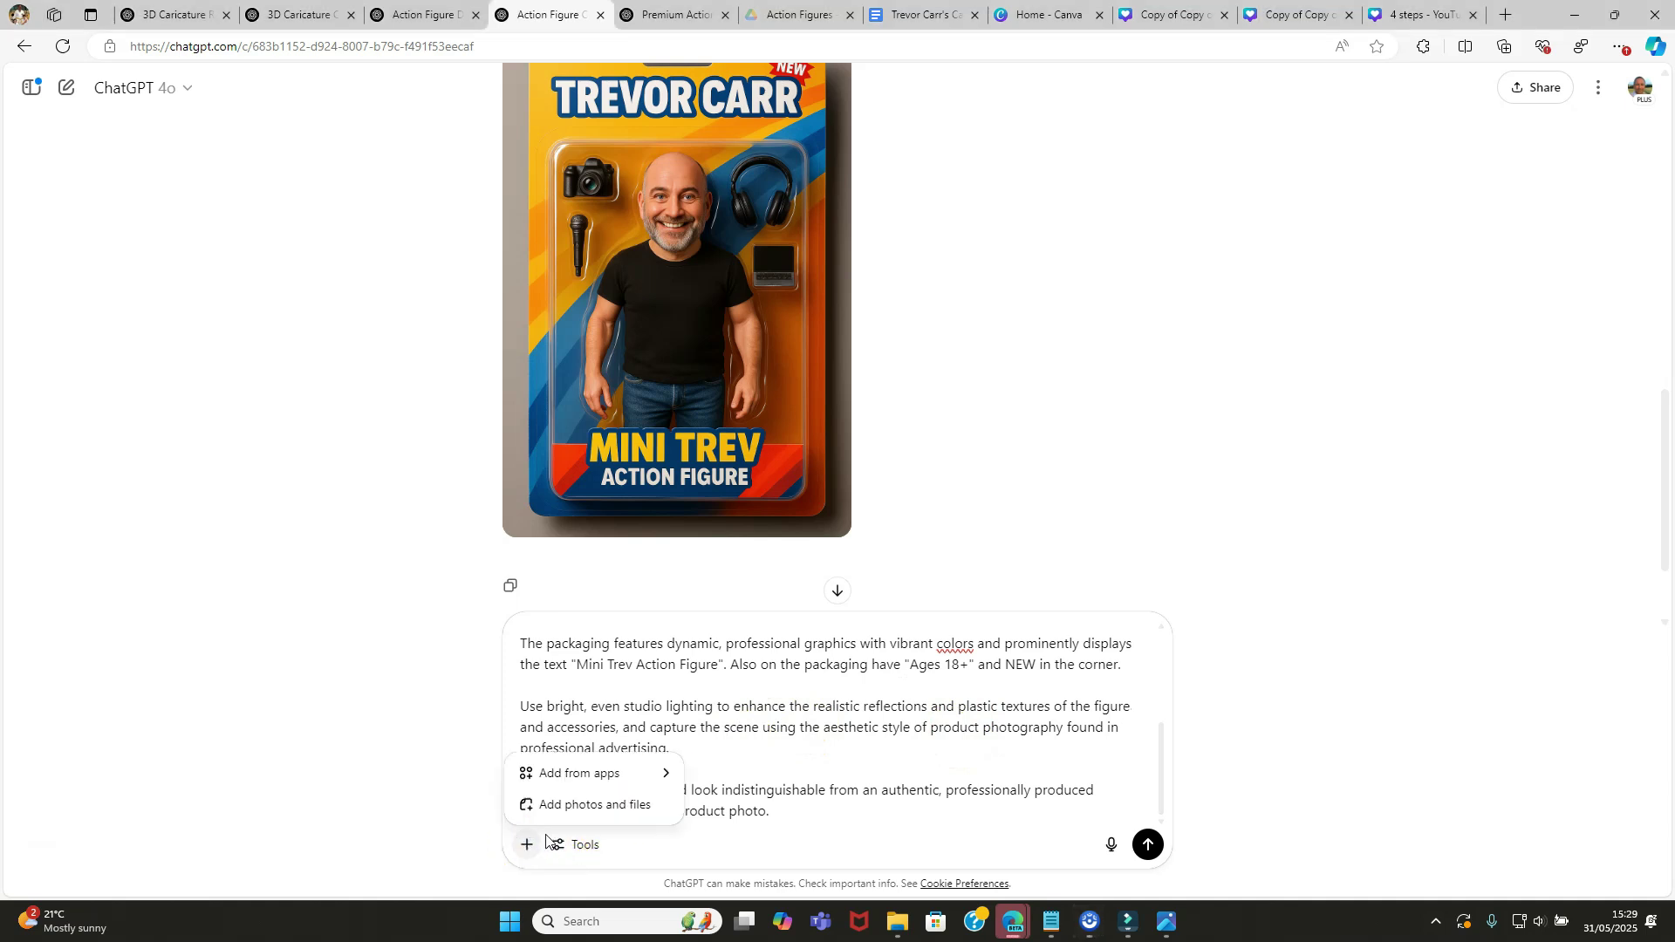
{"action": "left_click", "coordinate": [583, 804]}
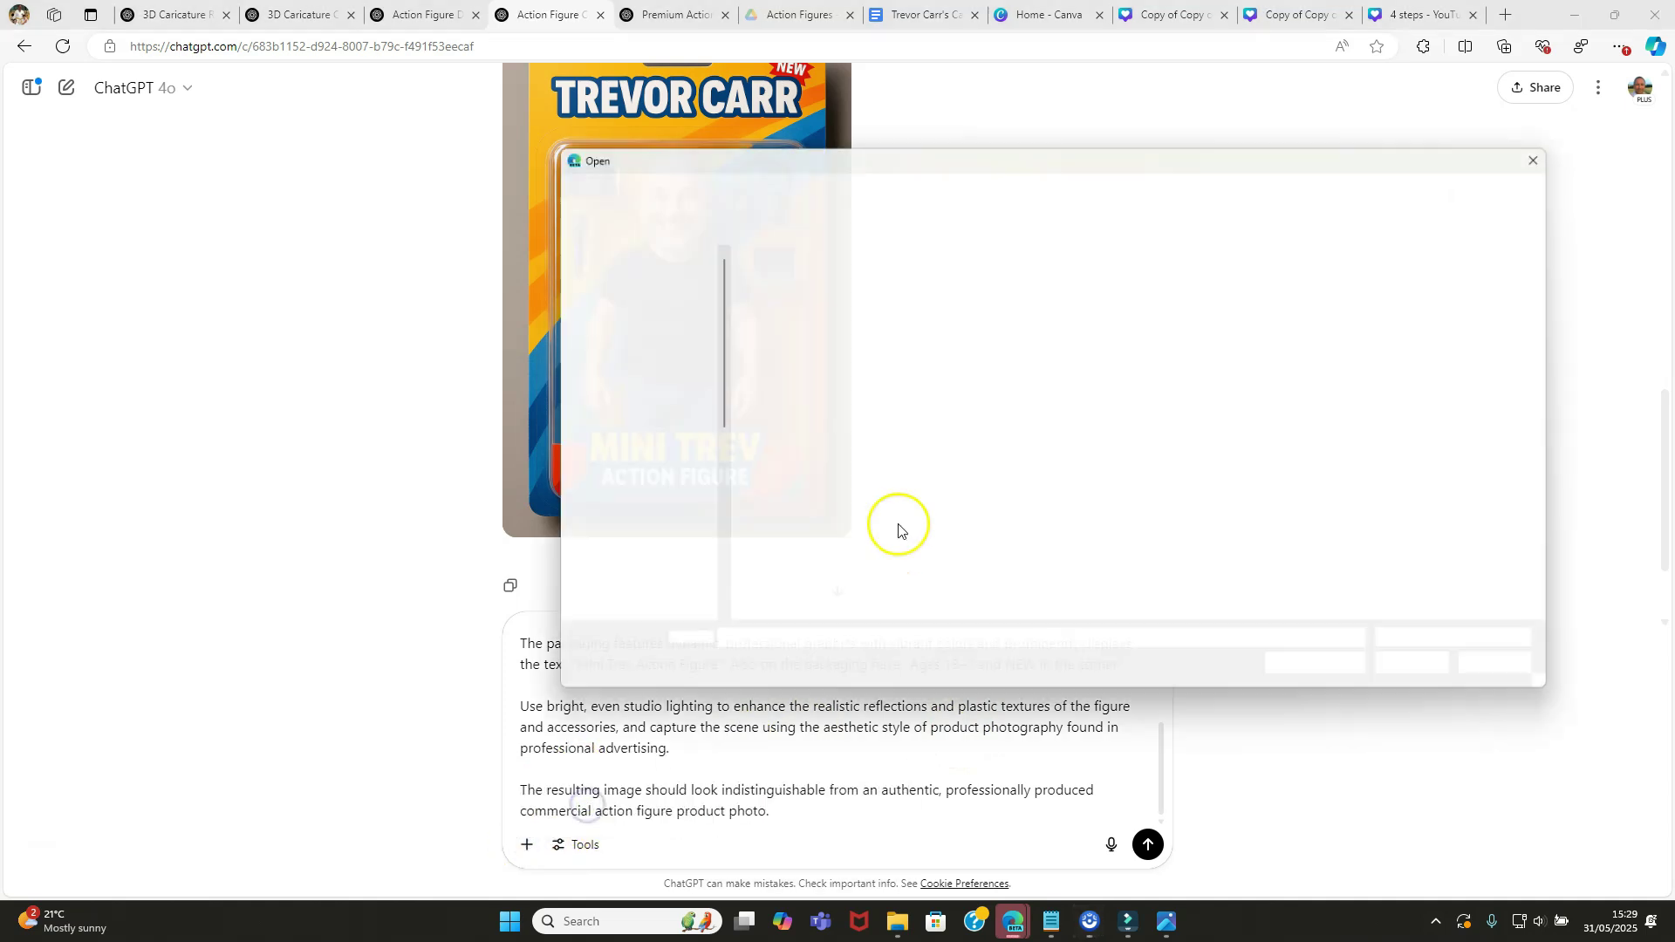
{"action": "left_click", "coordinate": [801, 293]}
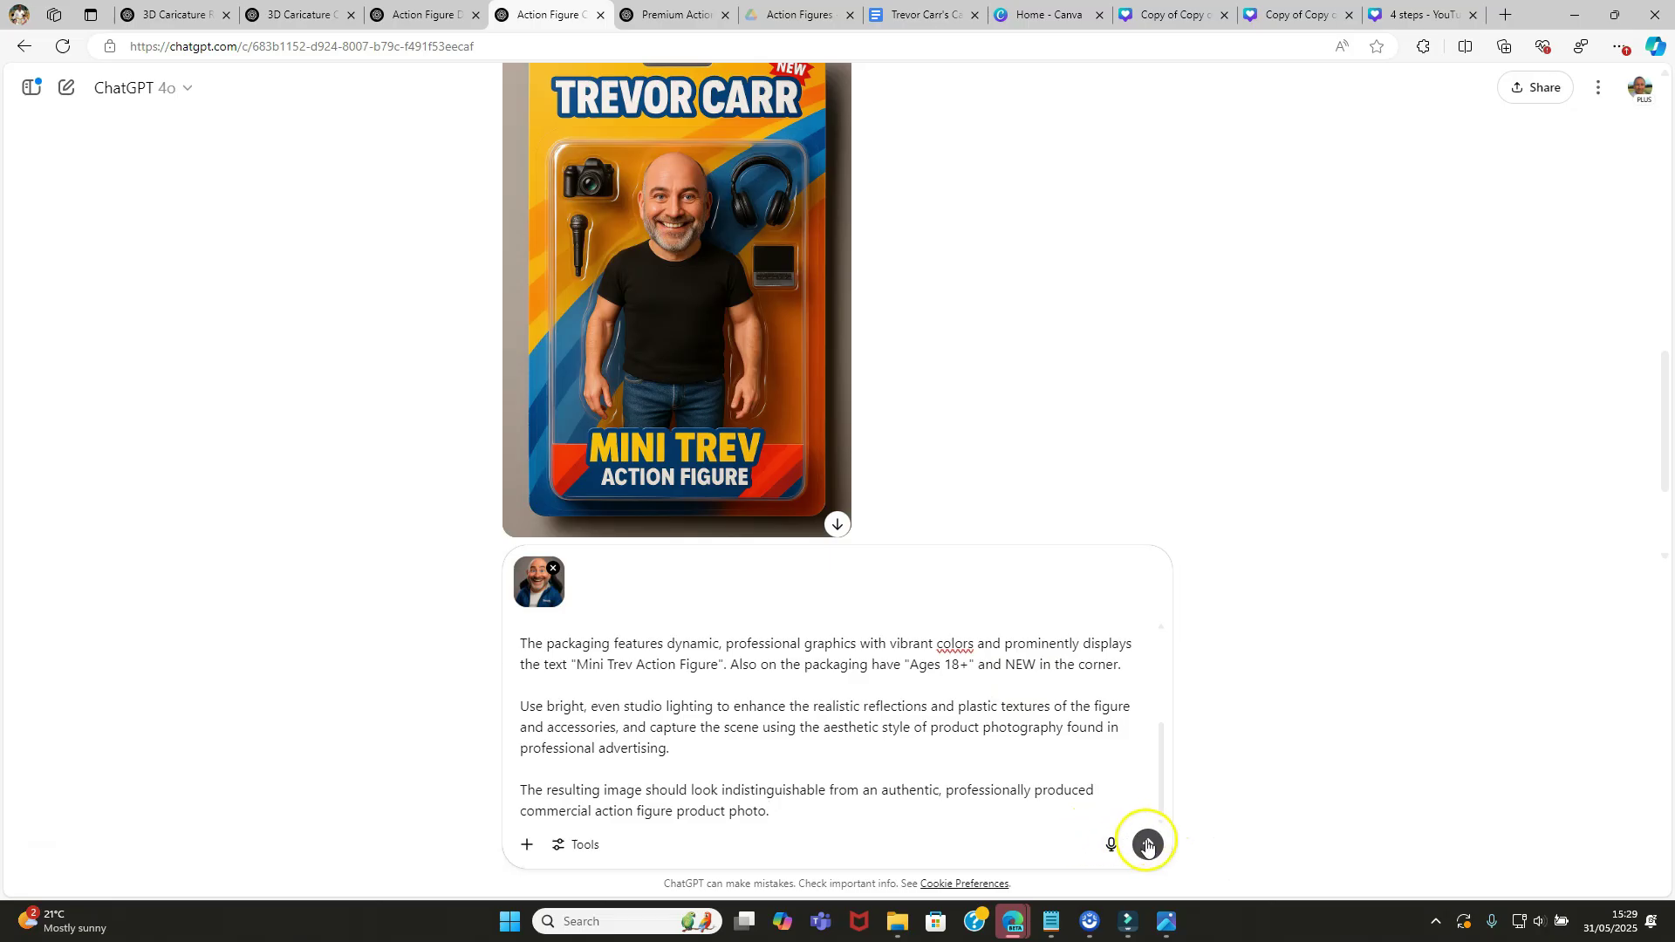
{"action": "left_click", "coordinate": [1148, 845]}
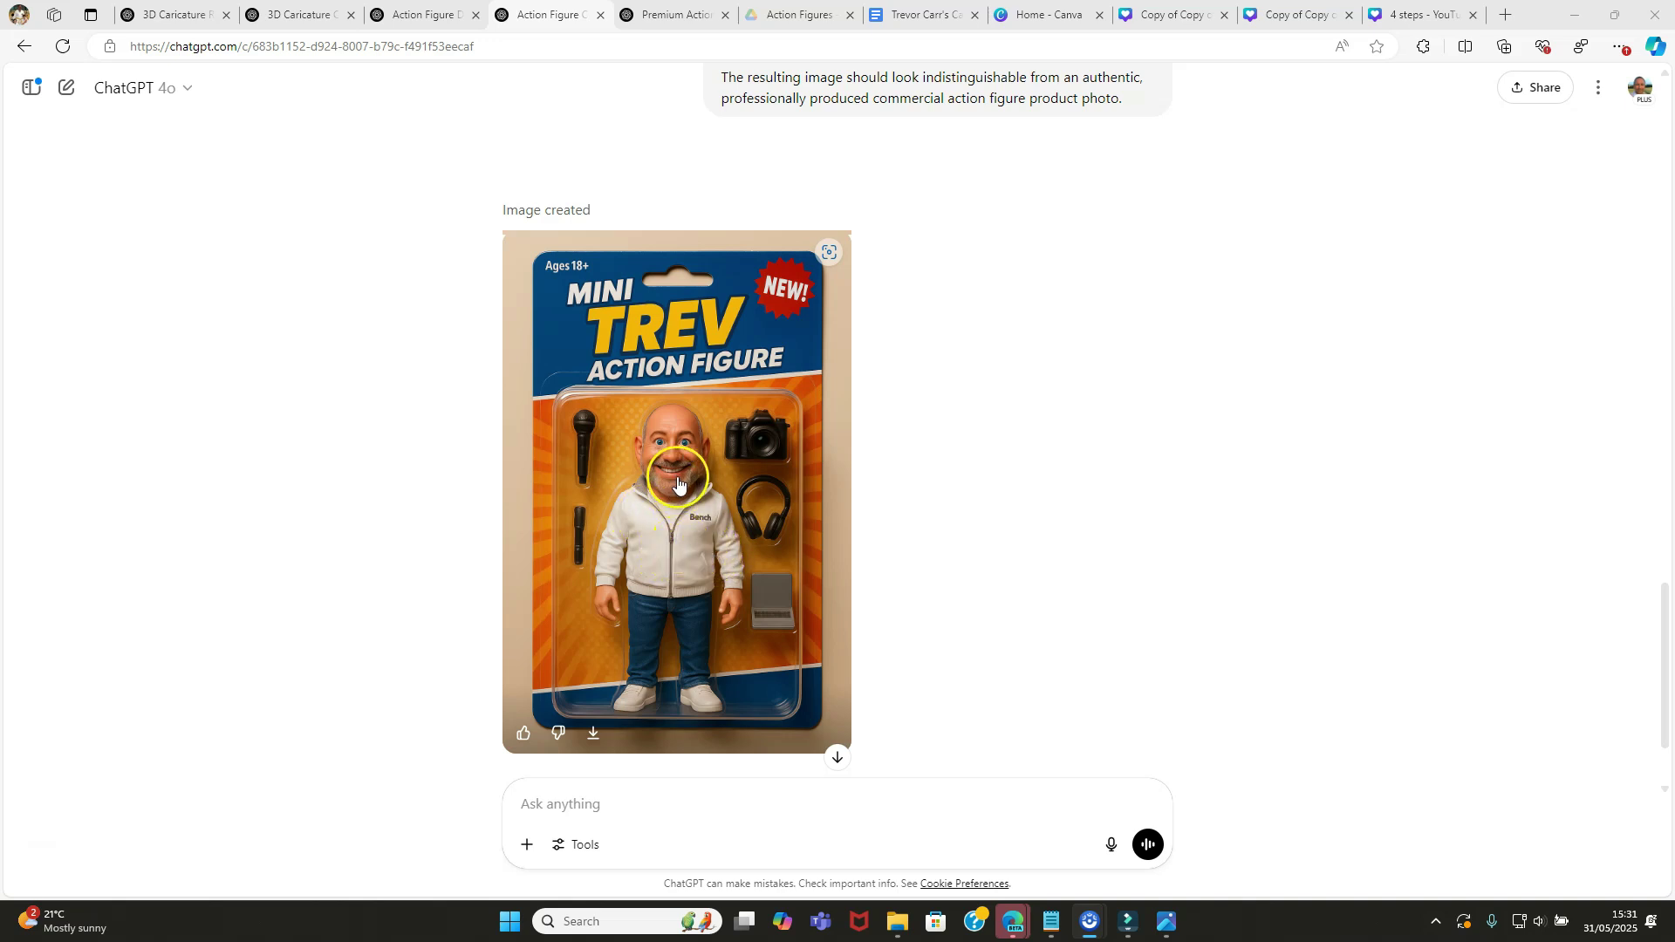
Step: Examine the newly generated blister-pack figure's outfit, accessories and packaging against the revised prompt
{"action": "scroll", "coordinate": [681, 458], "scroll_direction": "up", "scroll_amount": 9}
{"action": "scroll", "coordinate": [689, 453], "scroll_direction": "up", "scroll_amount": 2}
{"action": "scroll", "coordinate": [691, 450], "scroll_direction": "down", "scroll_amount": 10}
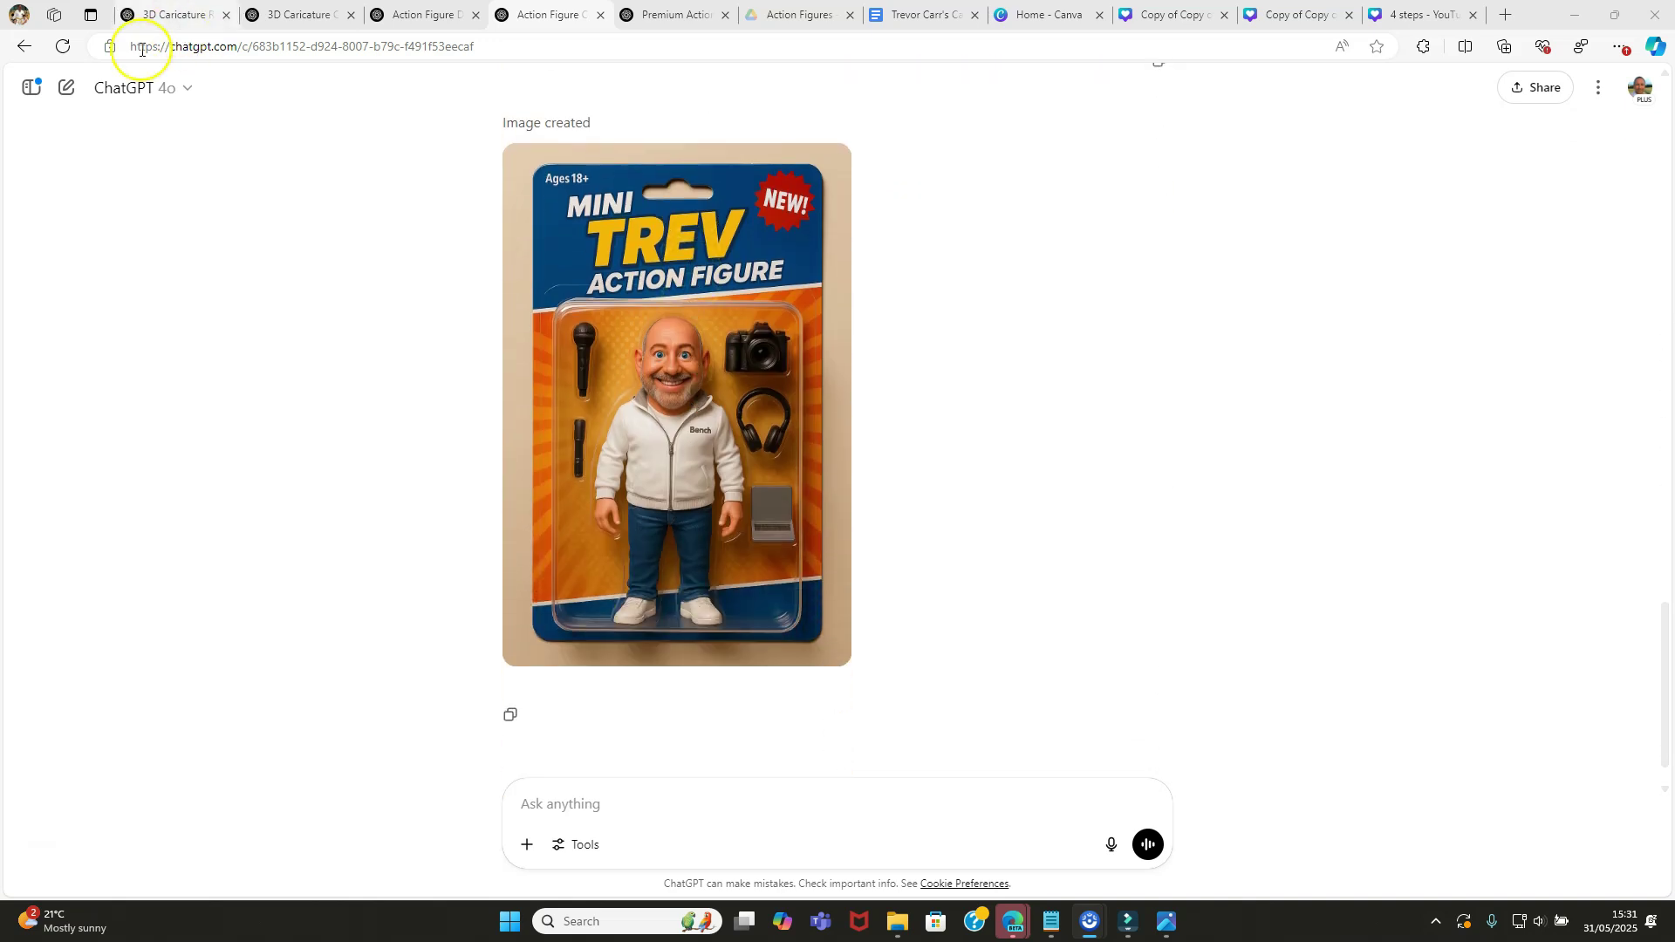
{"action": "scroll", "coordinate": [665, 388], "scroll_direction": "up", "scroll_amount": 1}
{"action": "scroll", "coordinate": [664, 386], "scroll_direction": "up", "scroll_amount": 4}
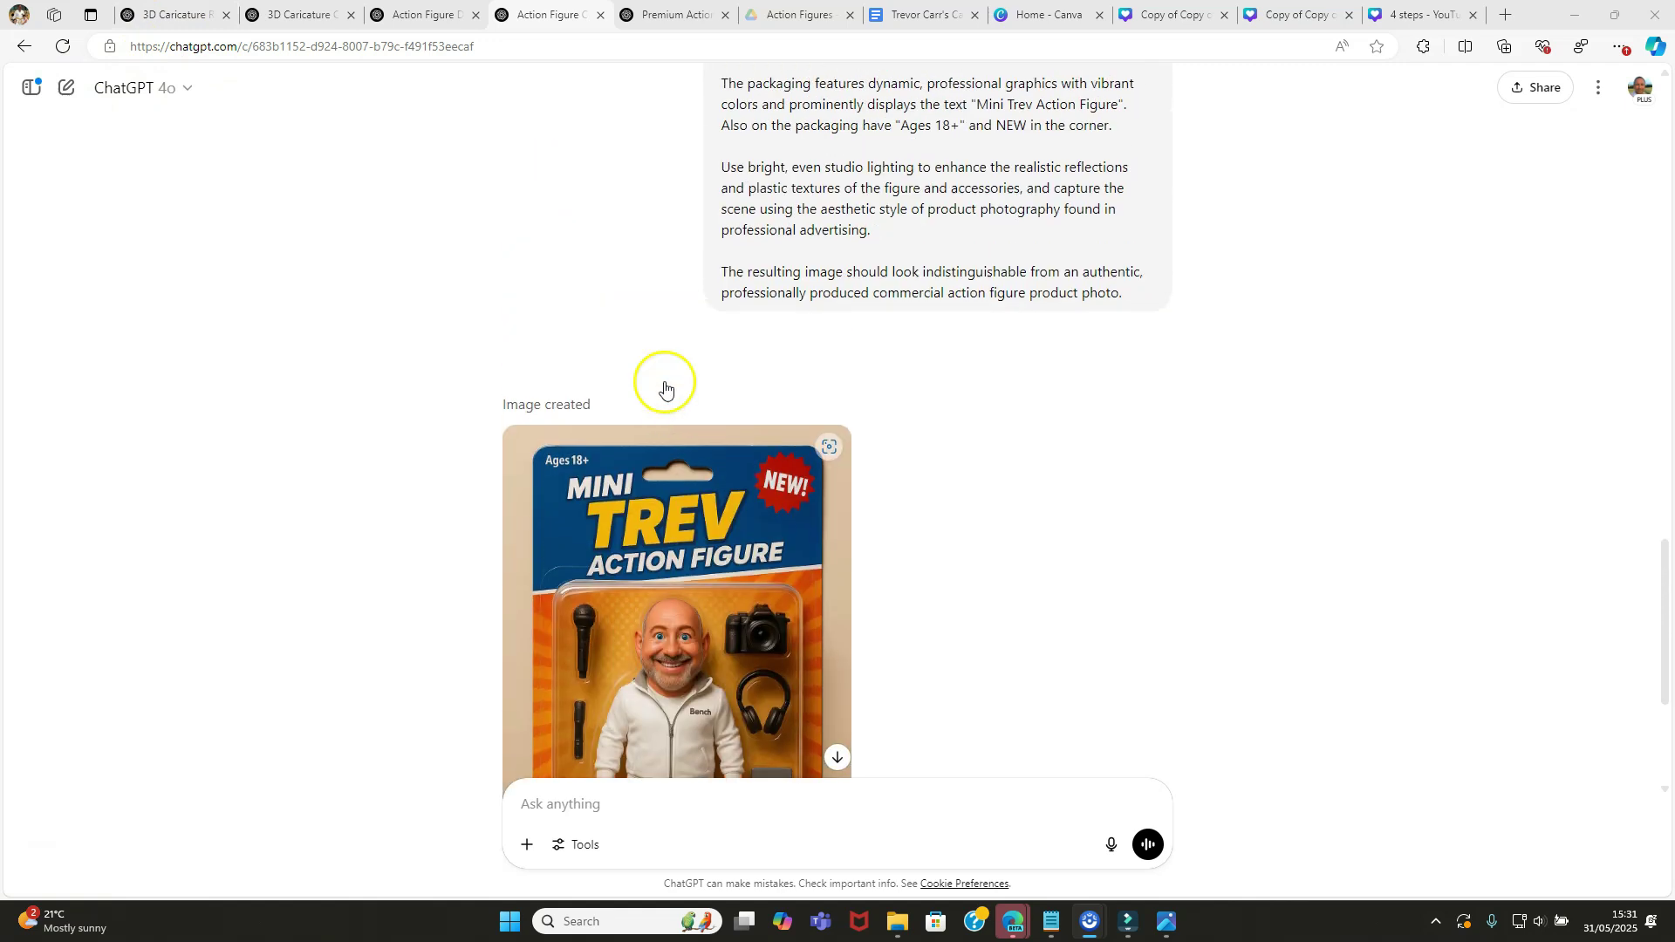
{"action": "scroll", "coordinate": [661, 384], "scroll_direction": "down", "scroll_amount": 5}
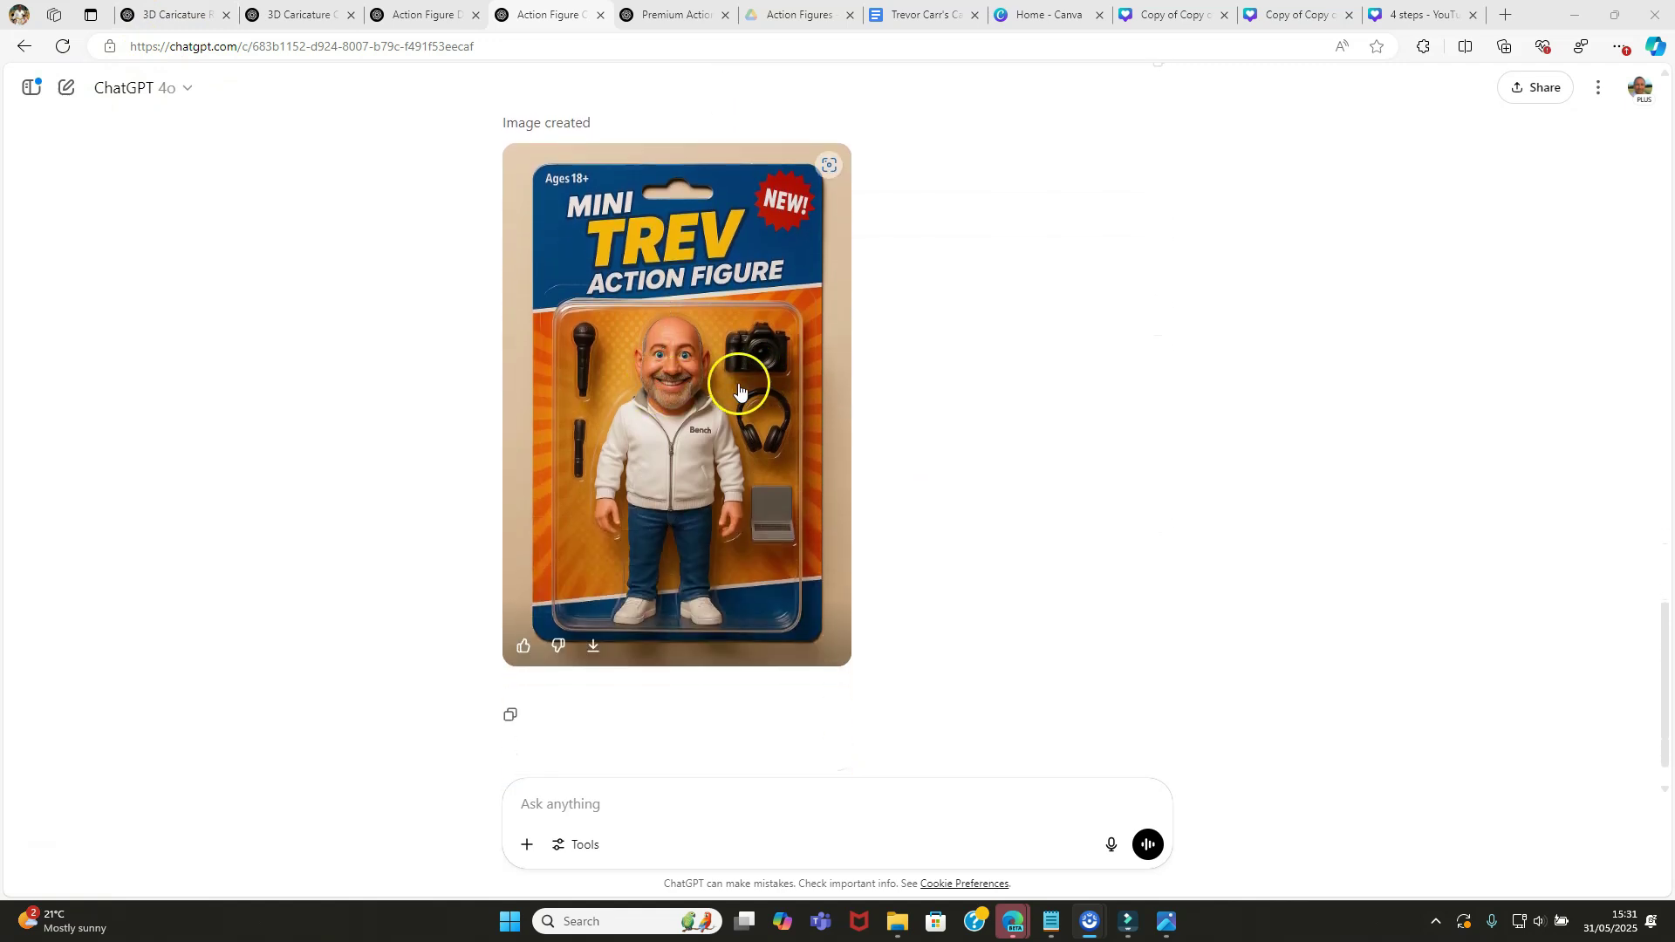
{"action": "scroll", "coordinate": [736, 380], "scroll_direction": "up", "scroll_amount": 1}
Step: Switch to the premium action figure chat and review its source caricature, luxury display box prompt and generated image
{"action": "key", "text": "ctrl+Tab"}
{"action": "scroll", "coordinate": [1058, 441], "scroll_direction": "down", "scroll_amount": 5}
{"action": "scroll", "coordinate": [971, 395], "scroll_direction": "down", "scroll_amount": 3}
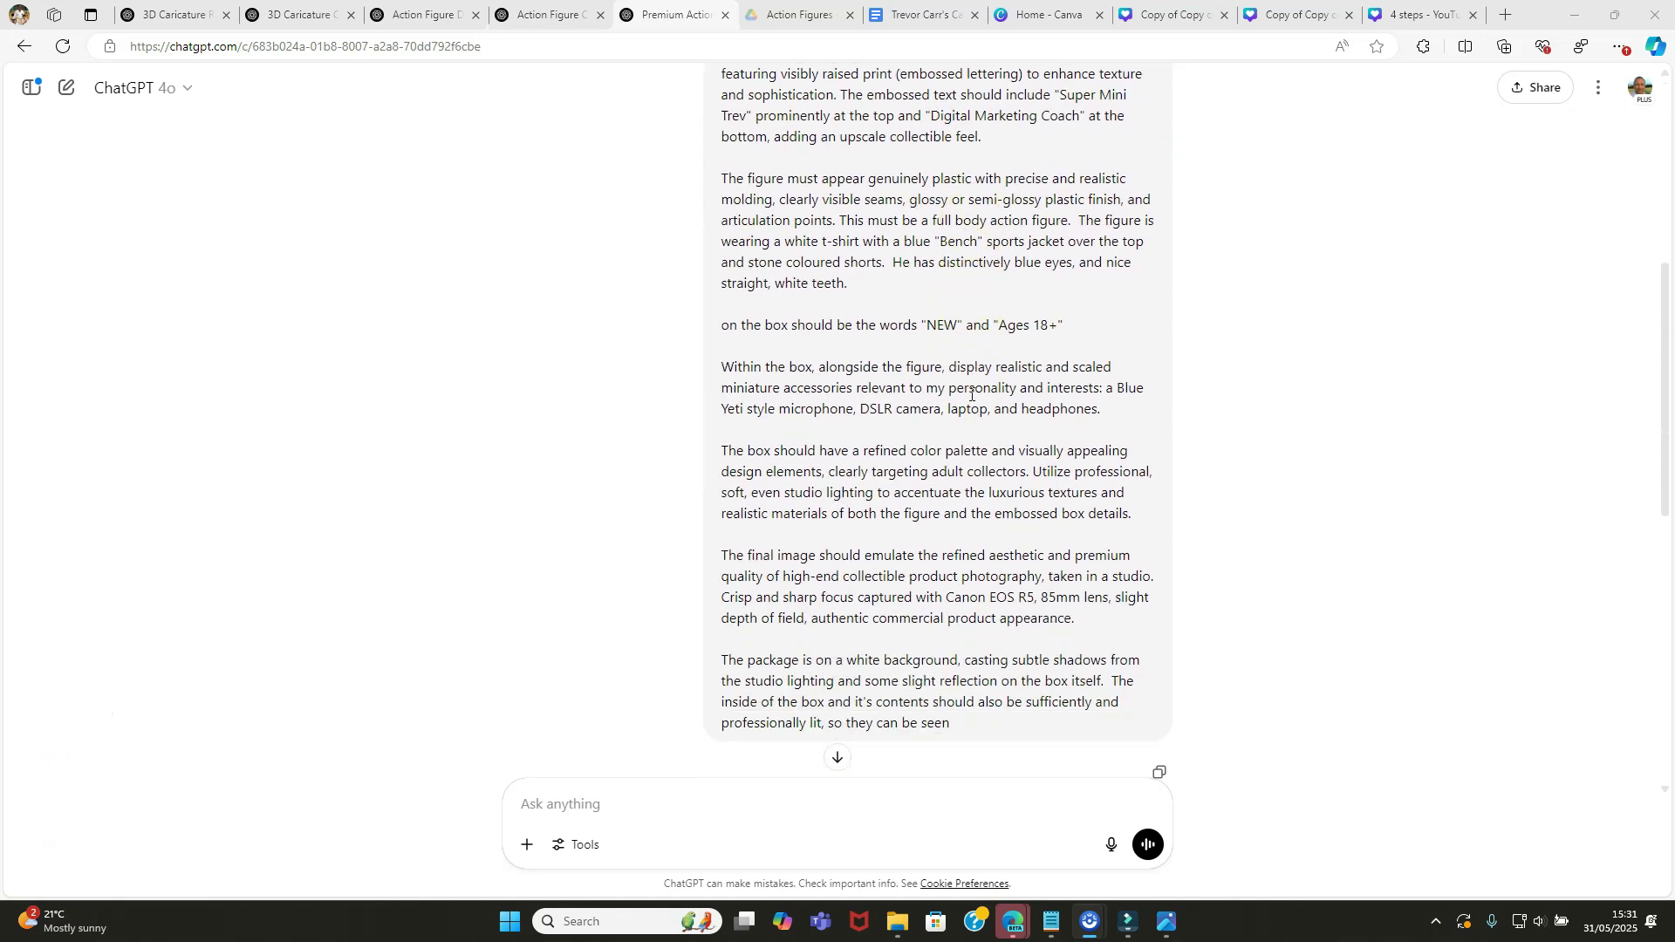
{"action": "scroll", "coordinate": [976, 394], "scroll_direction": "up", "scroll_amount": 8}
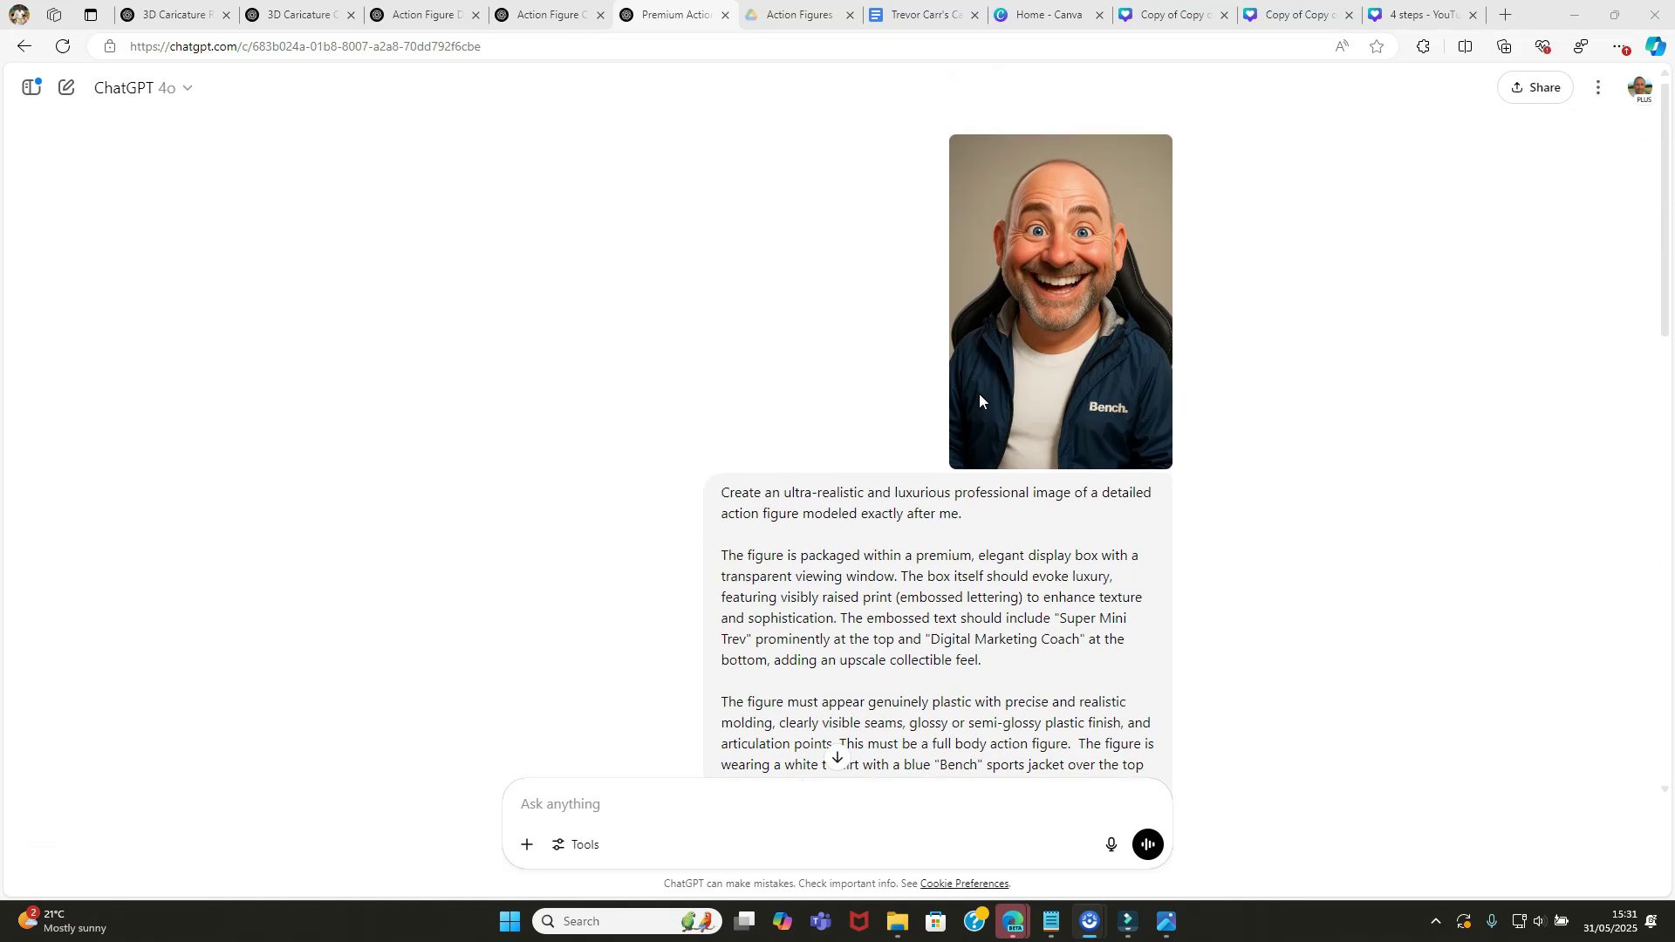
{"action": "scroll", "coordinate": [977, 394], "scroll_direction": "down", "scroll_amount": 13}
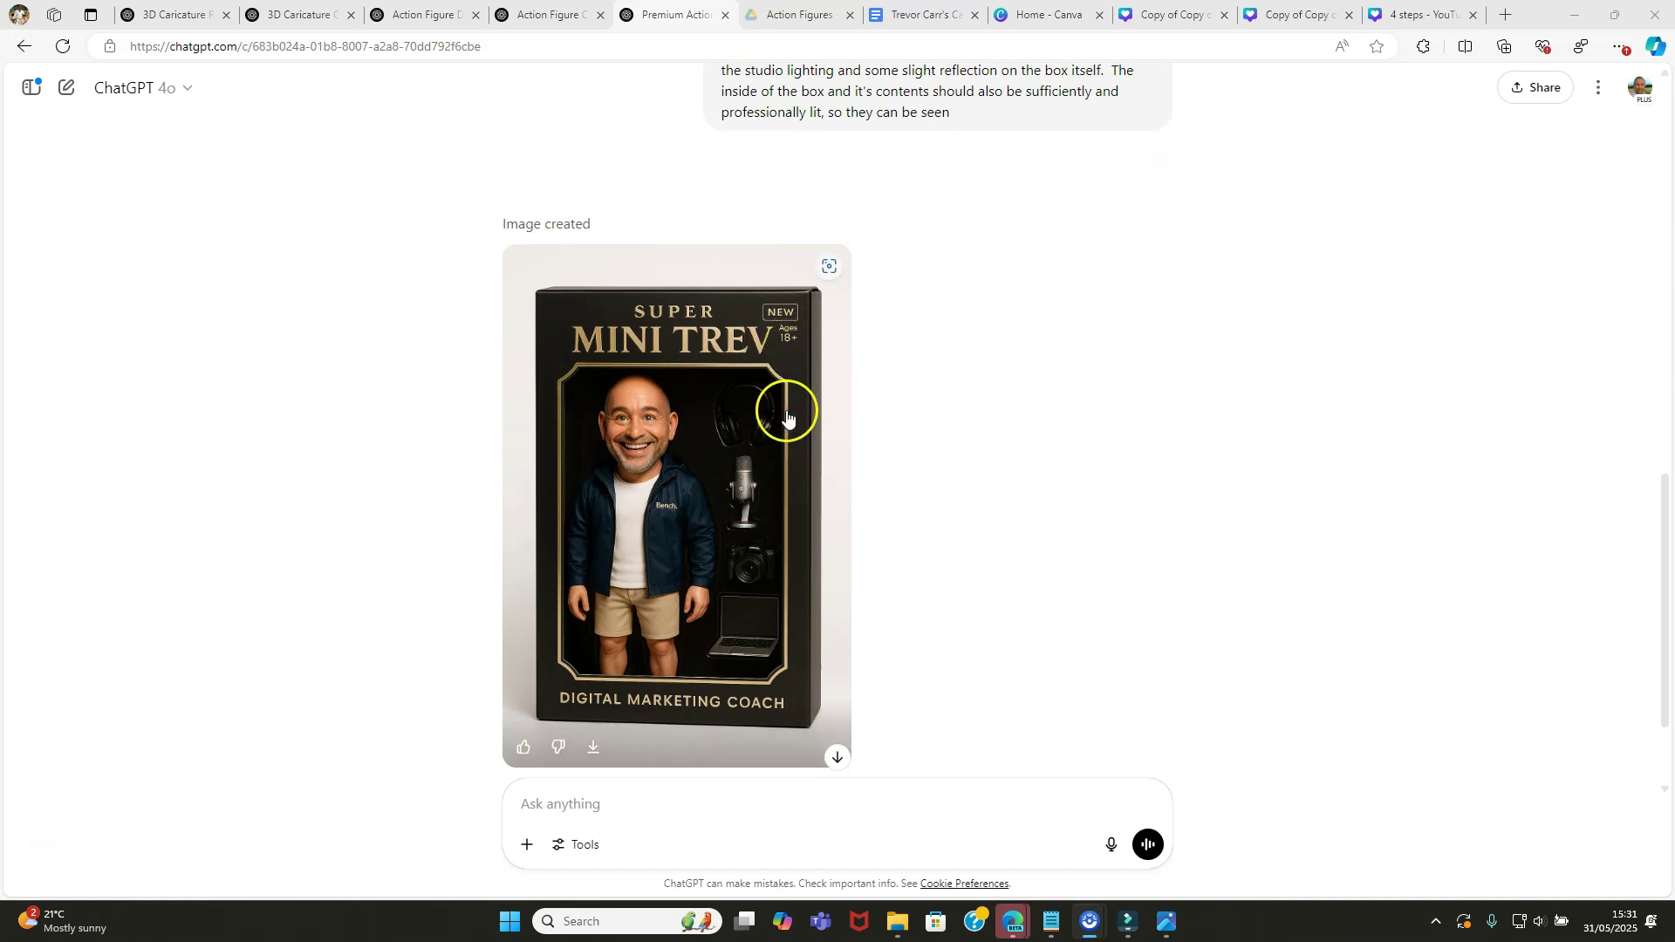
{"action": "scroll", "coordinate": [958, 404], "scroll_direction": "up", "scroll_amount": 1}
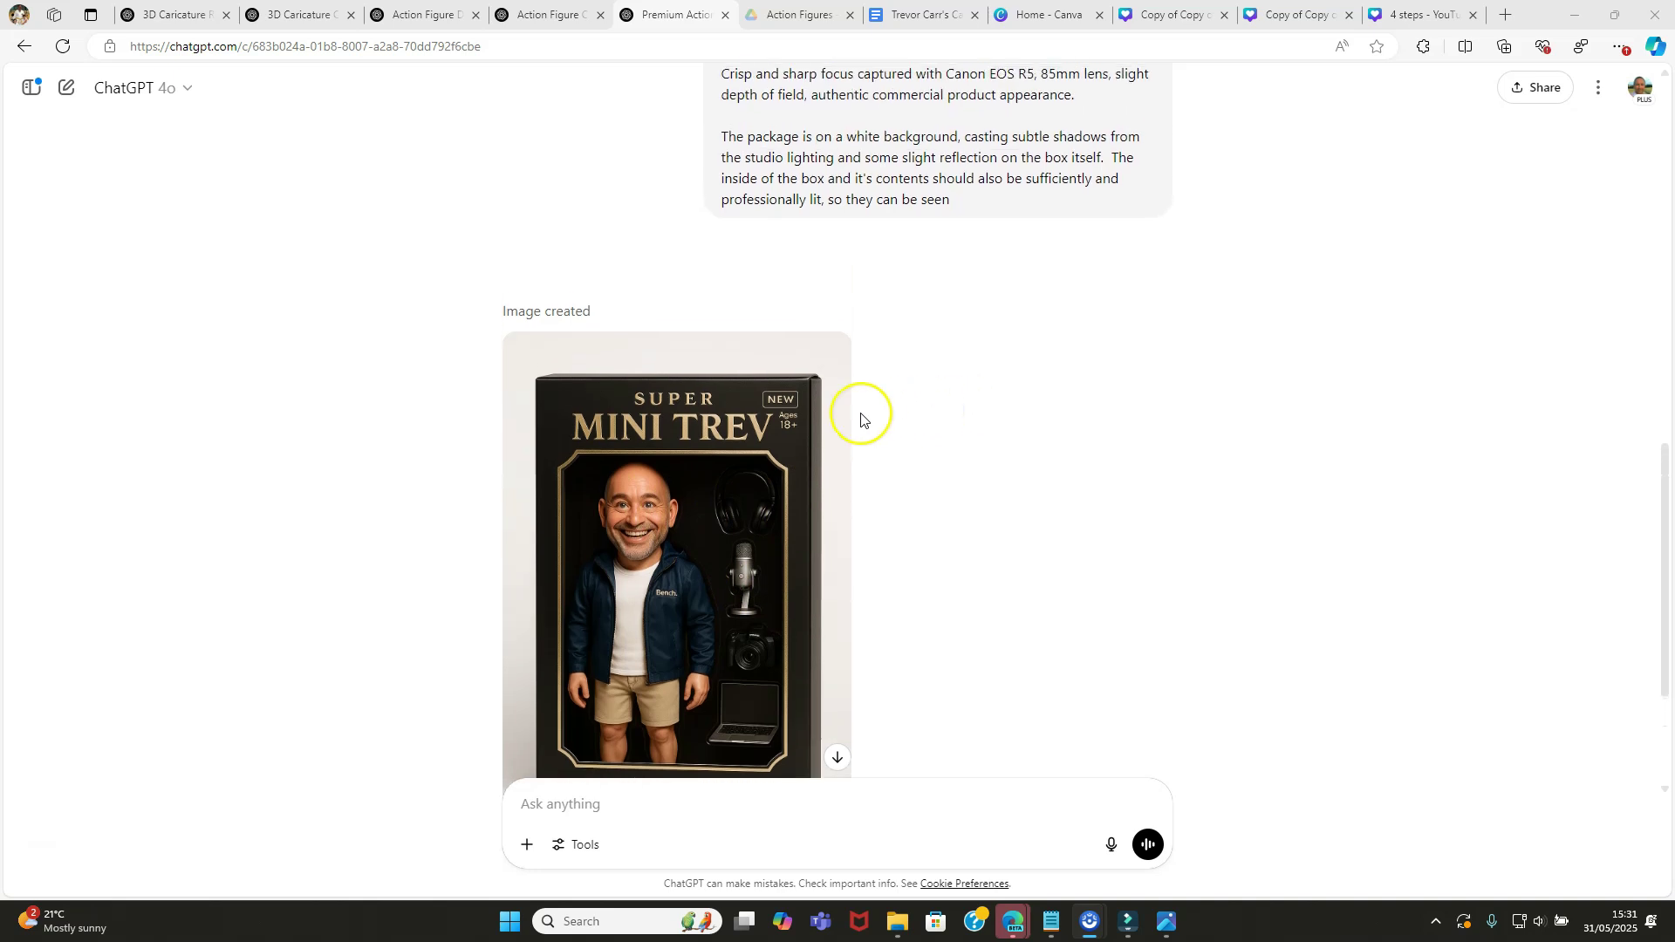
{"action": "scroll", "coordinate": [861, 419], "scroll_direction": "down", "scroll_amount": 2}
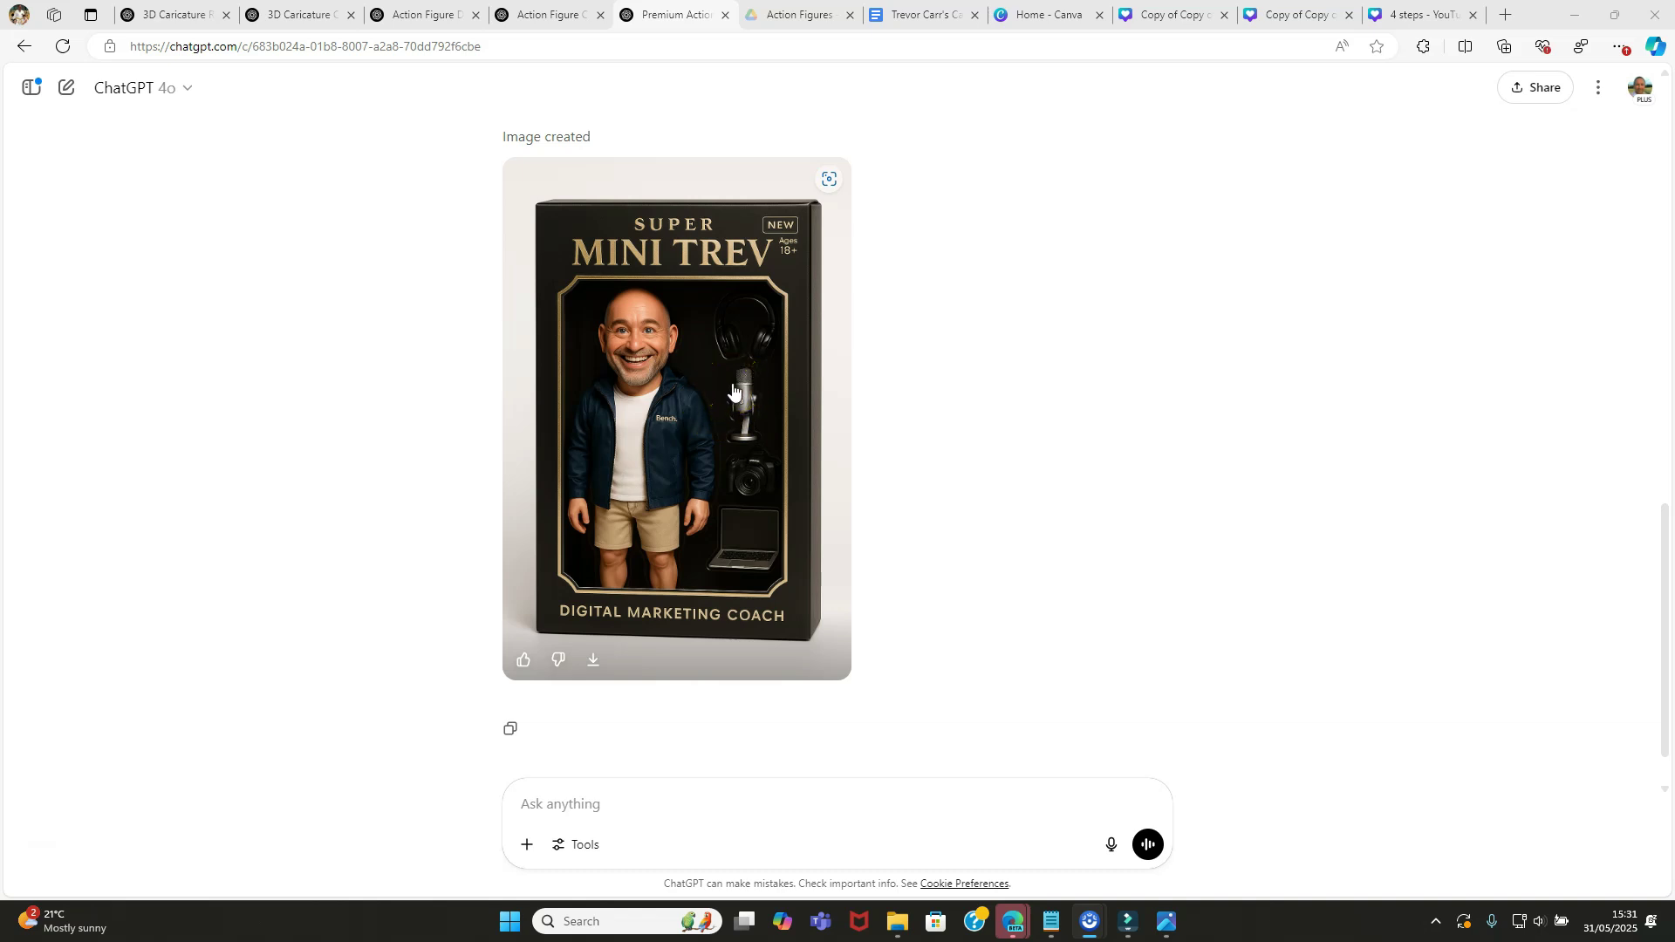
{"action": "scroll", "coordinate": [733, 392], "scroll_direction": "up", "scroll_amount": 1}
Step: Revisit the blue-jacket caricature and the plastic action figure chat, ending back in the premium action figure chat
{"action": "left_click", "coordinate": [316, 14]}
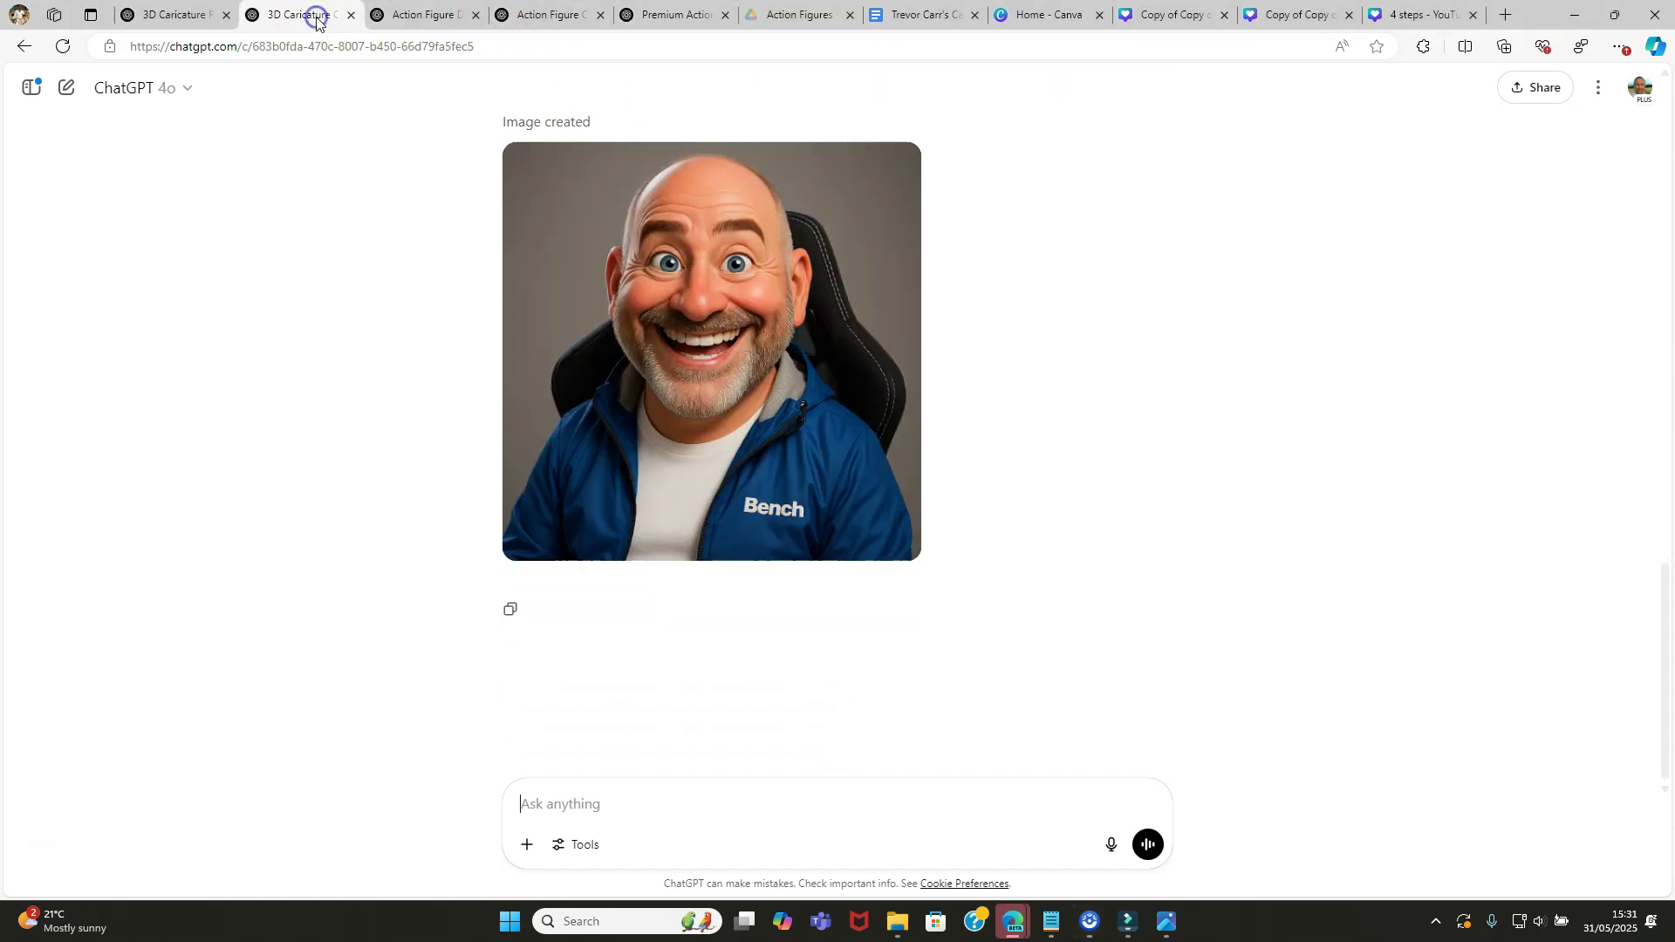
{"action": "left_click", "coordinate": [519, 16]}
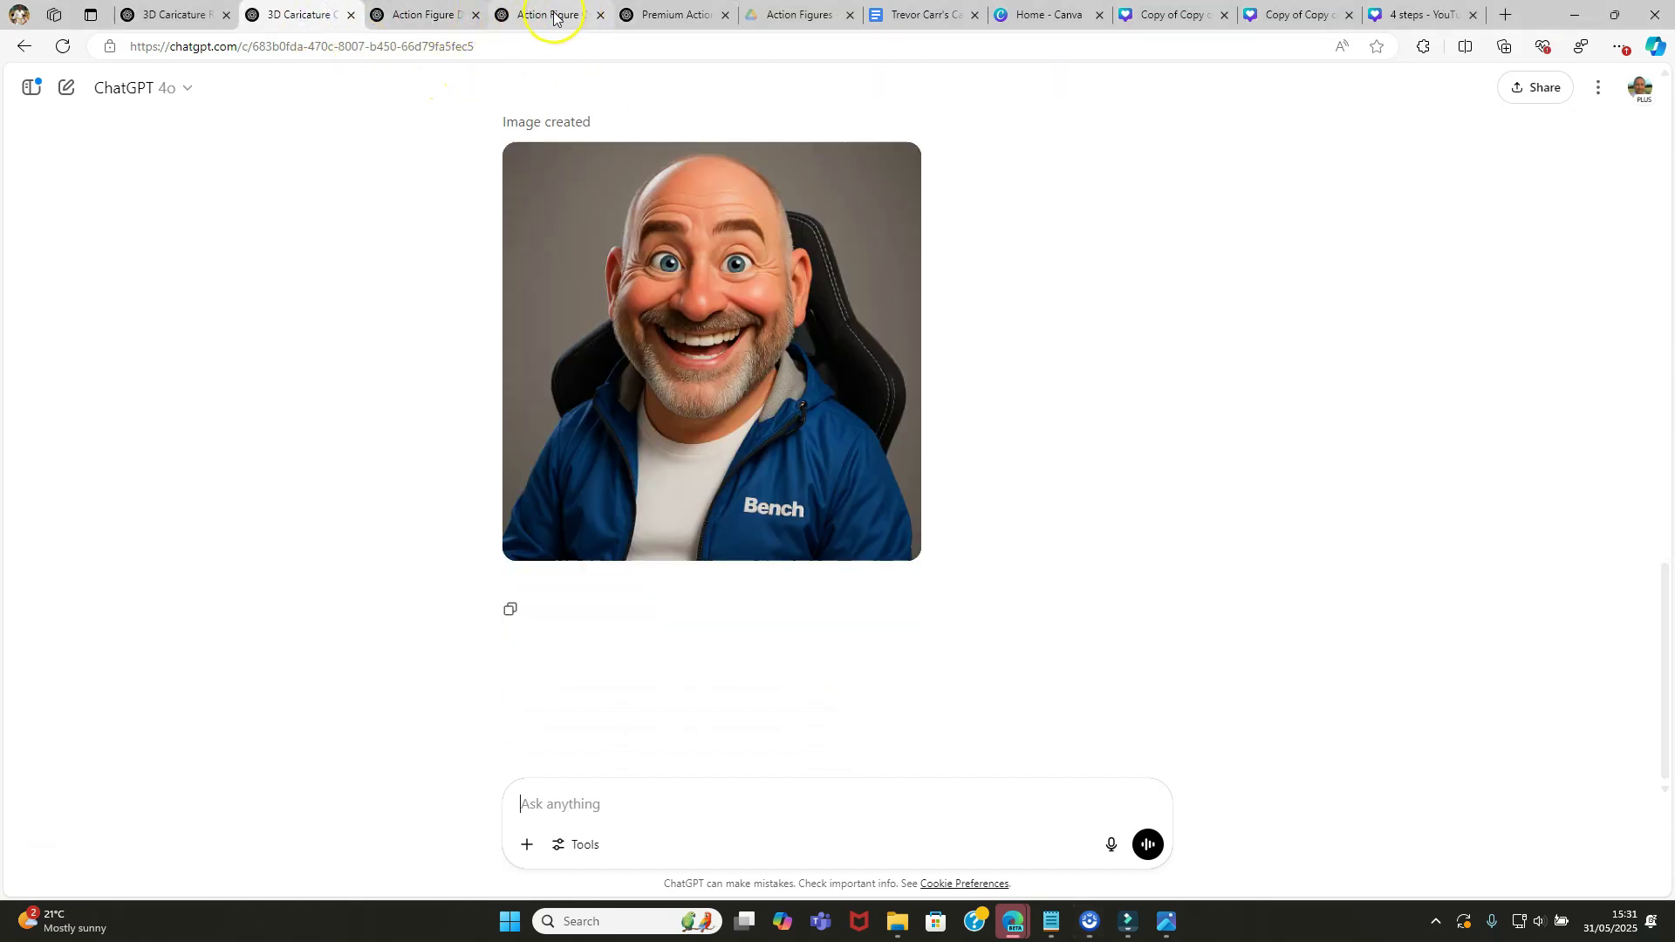
{"action": "left_click", "coordinate": [663, 15]}
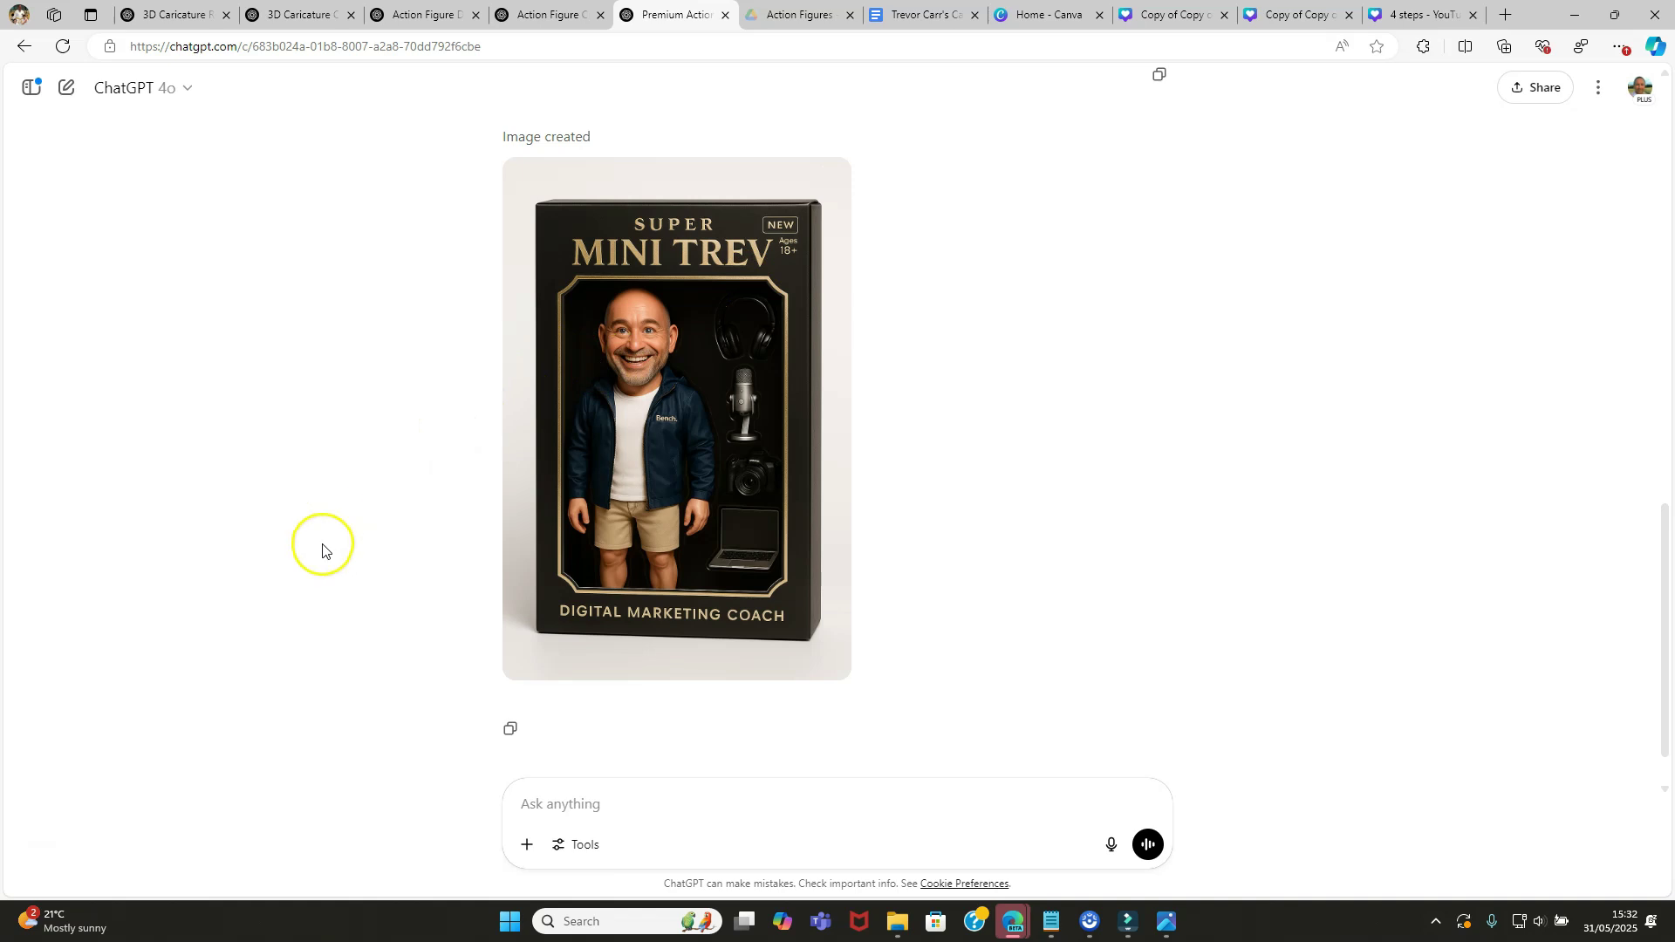
Step: Copy the full premium display box prompt from the premium action figure chat
{"action": "scroll", "coordinate": [922, 433], "scroll_direction": "up", "scroll_amount": 10}
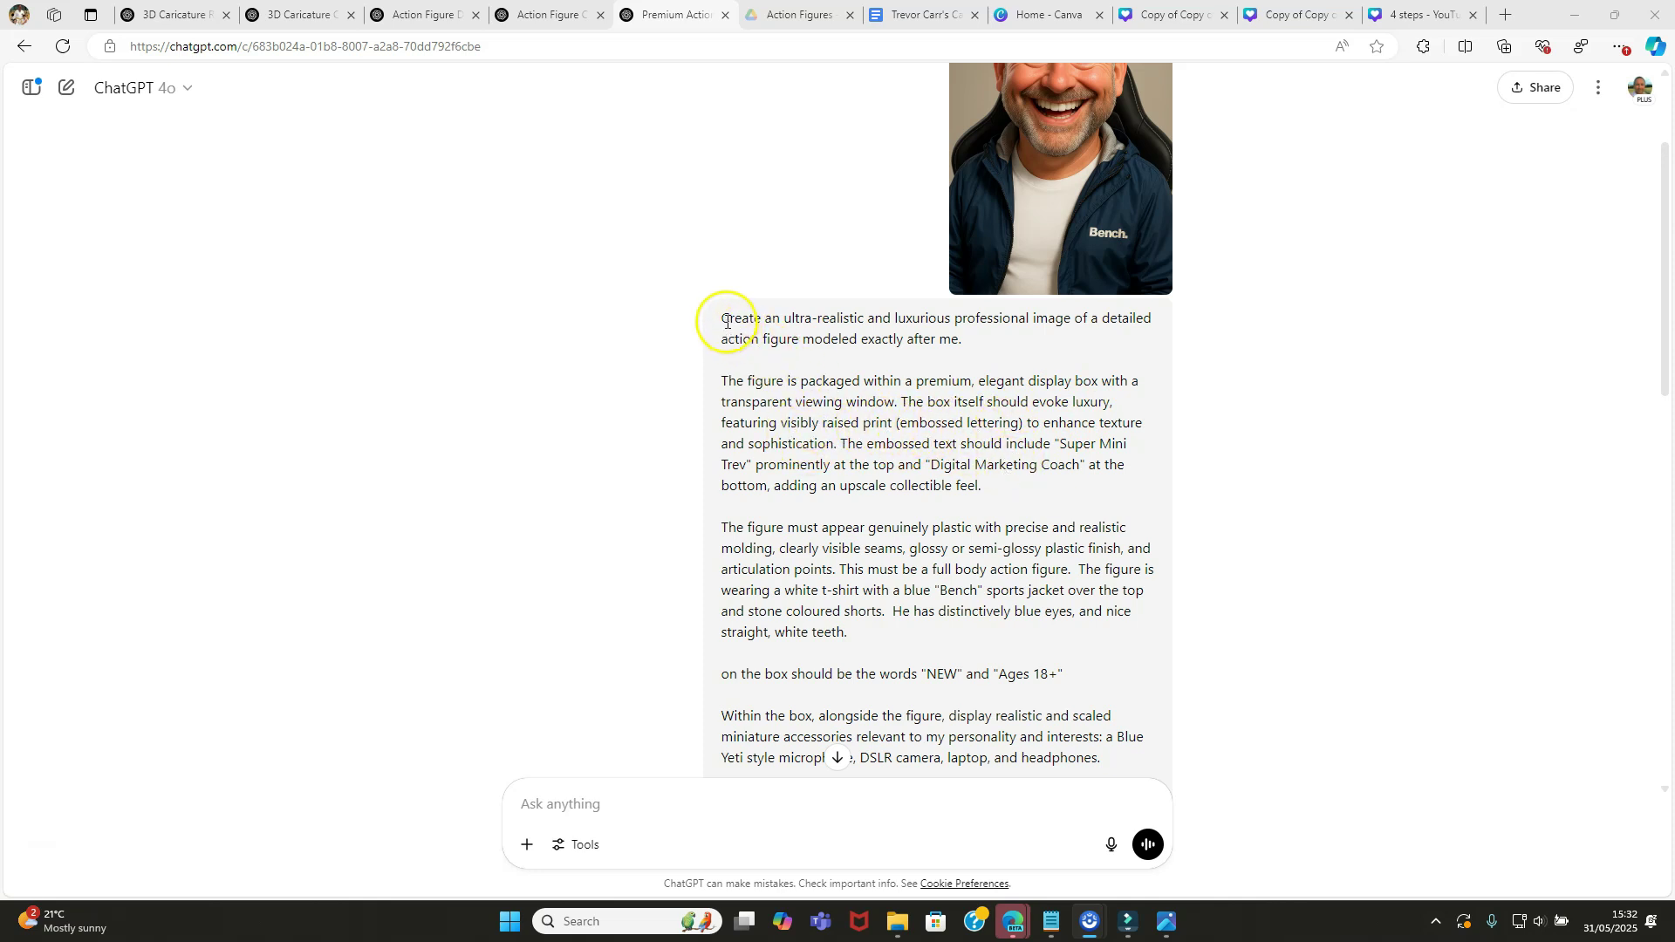
{"action": "left_click_drag", "start_coordinate": [726, 321], "coordinate": [975, 736]}
{"action": "scroll", "coordinate": [986, 698], "scroll_direction": "down", "scroll_amount": 2}
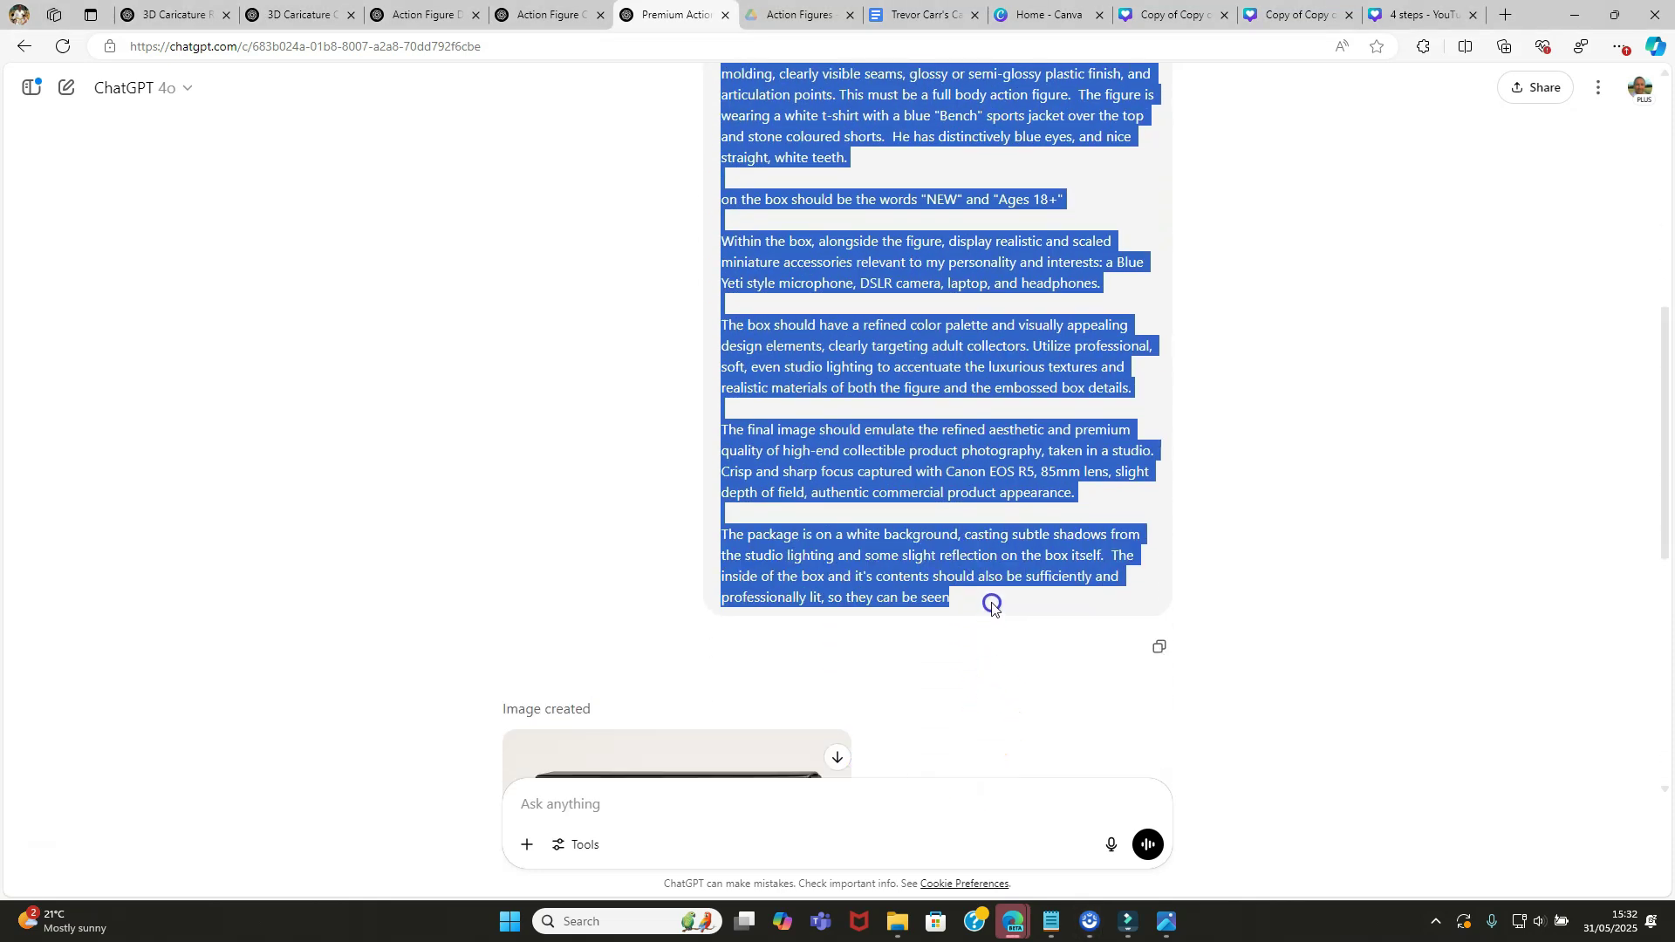
{"action": "key", "text": "ctrl+c"}
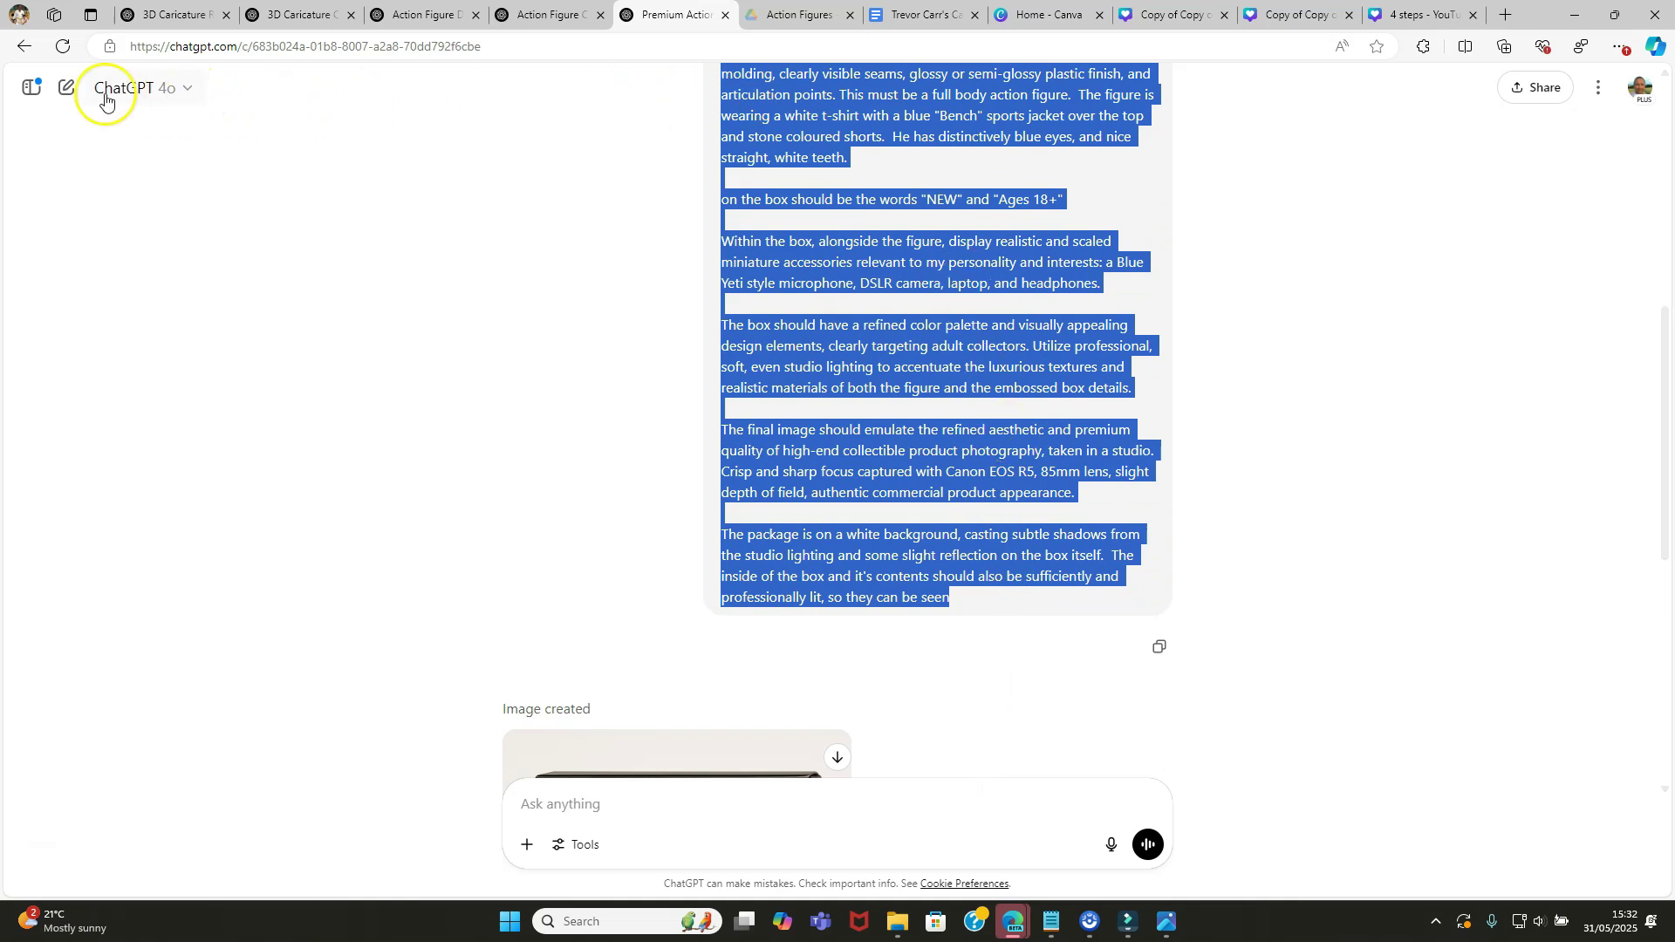
Step: Start a new chat, paste the premium display box prompt, attach the blue-jacket caricature image and check the prompt's outfit description
{"action": "left_click", "coordinate": [65, 105]}
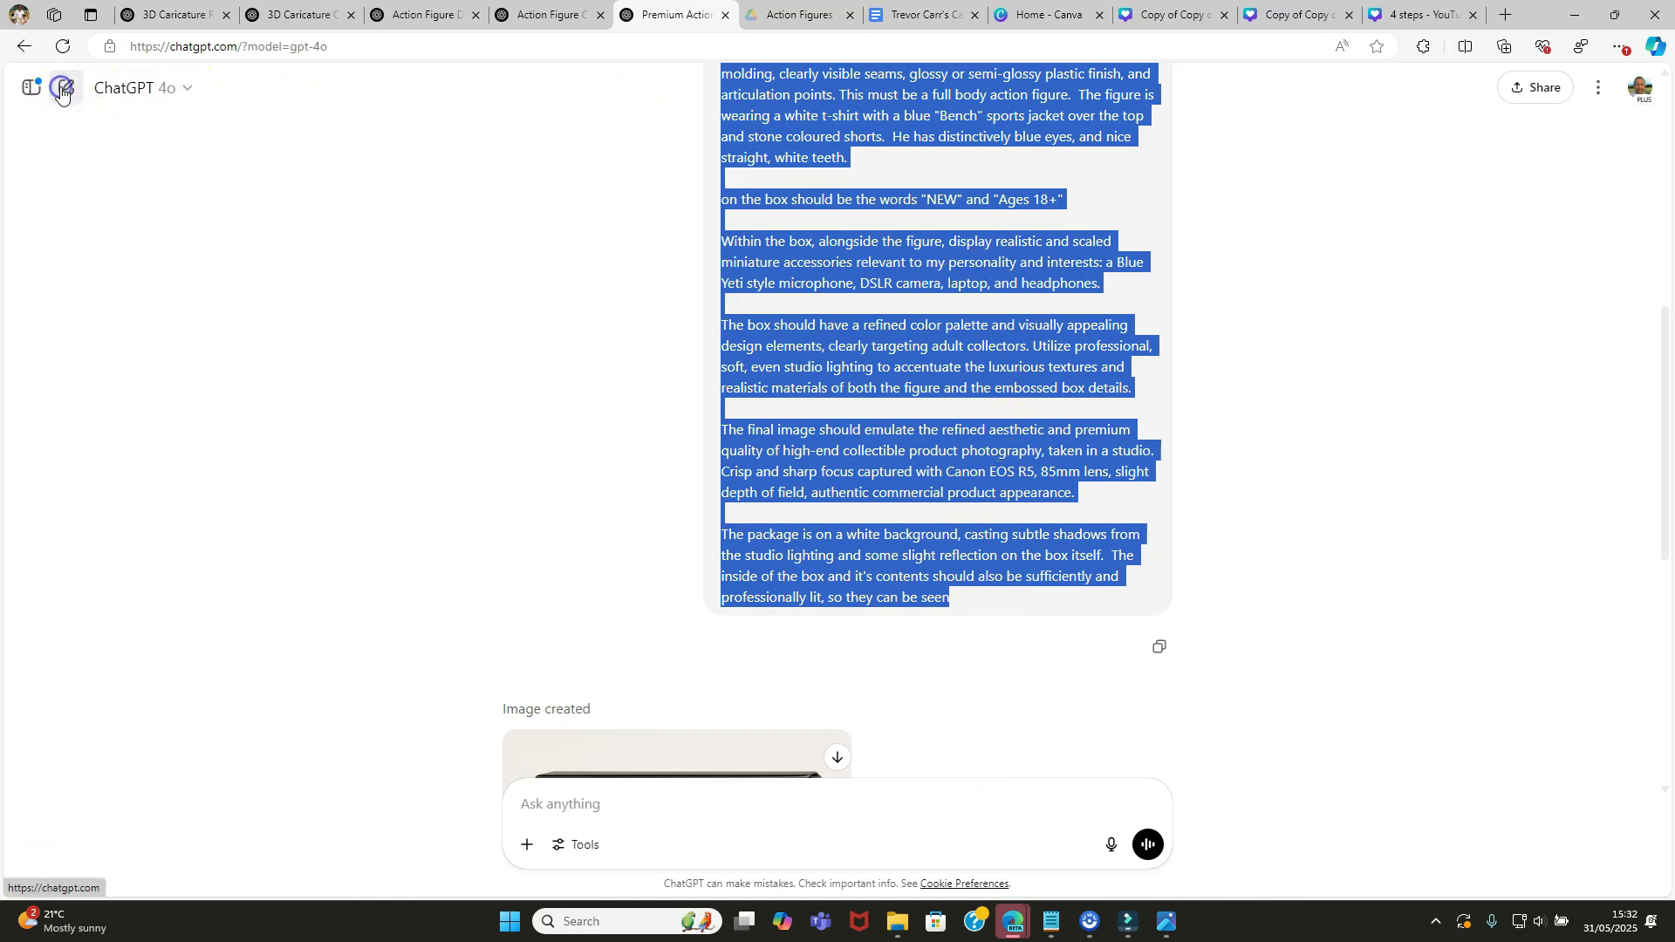
{"action": "key", "text": "ctrl+v"}
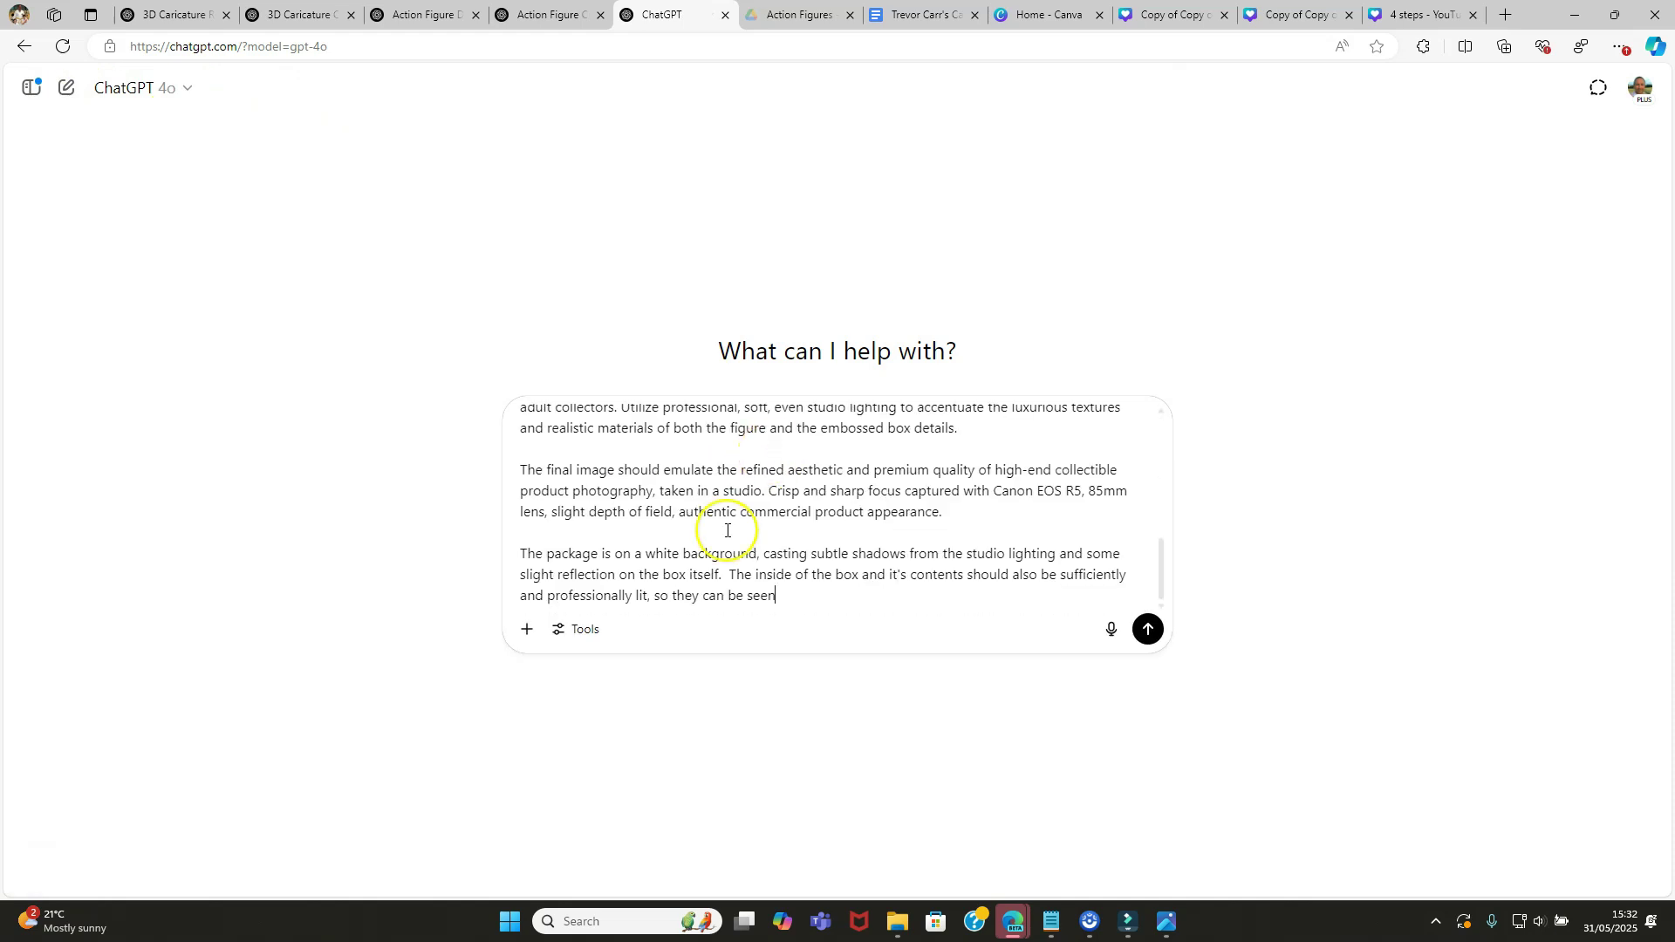
{"action": "left_click", "coordinate": [526, 629]}
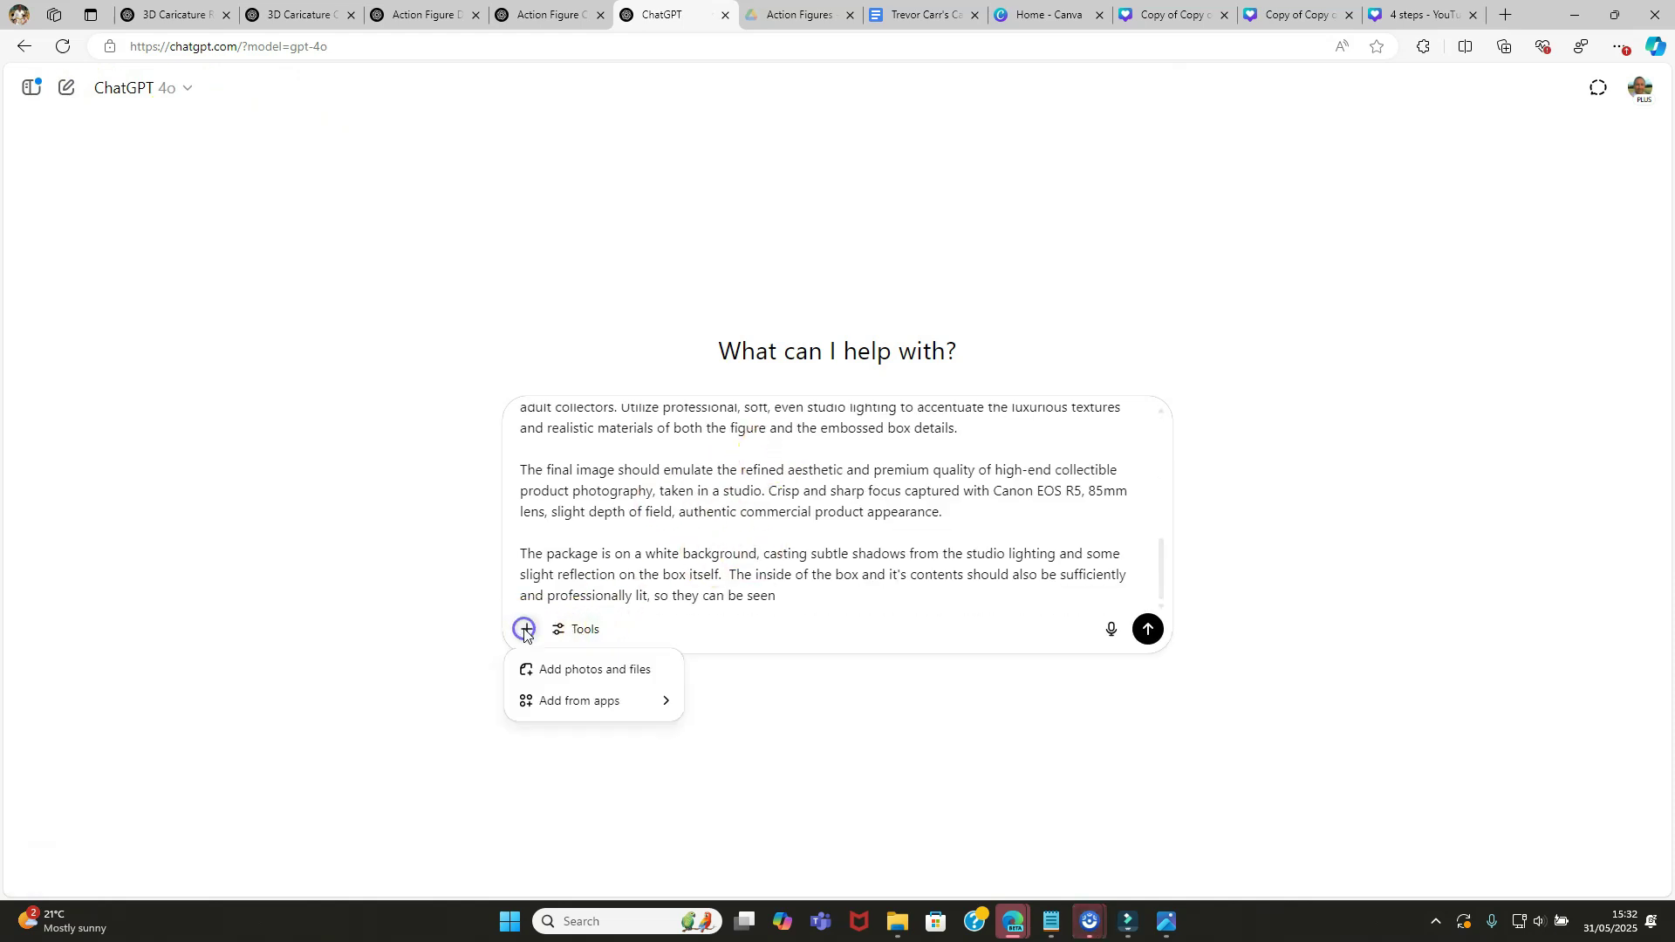
{"action": "left_click", "coordinate": [599, 666]}
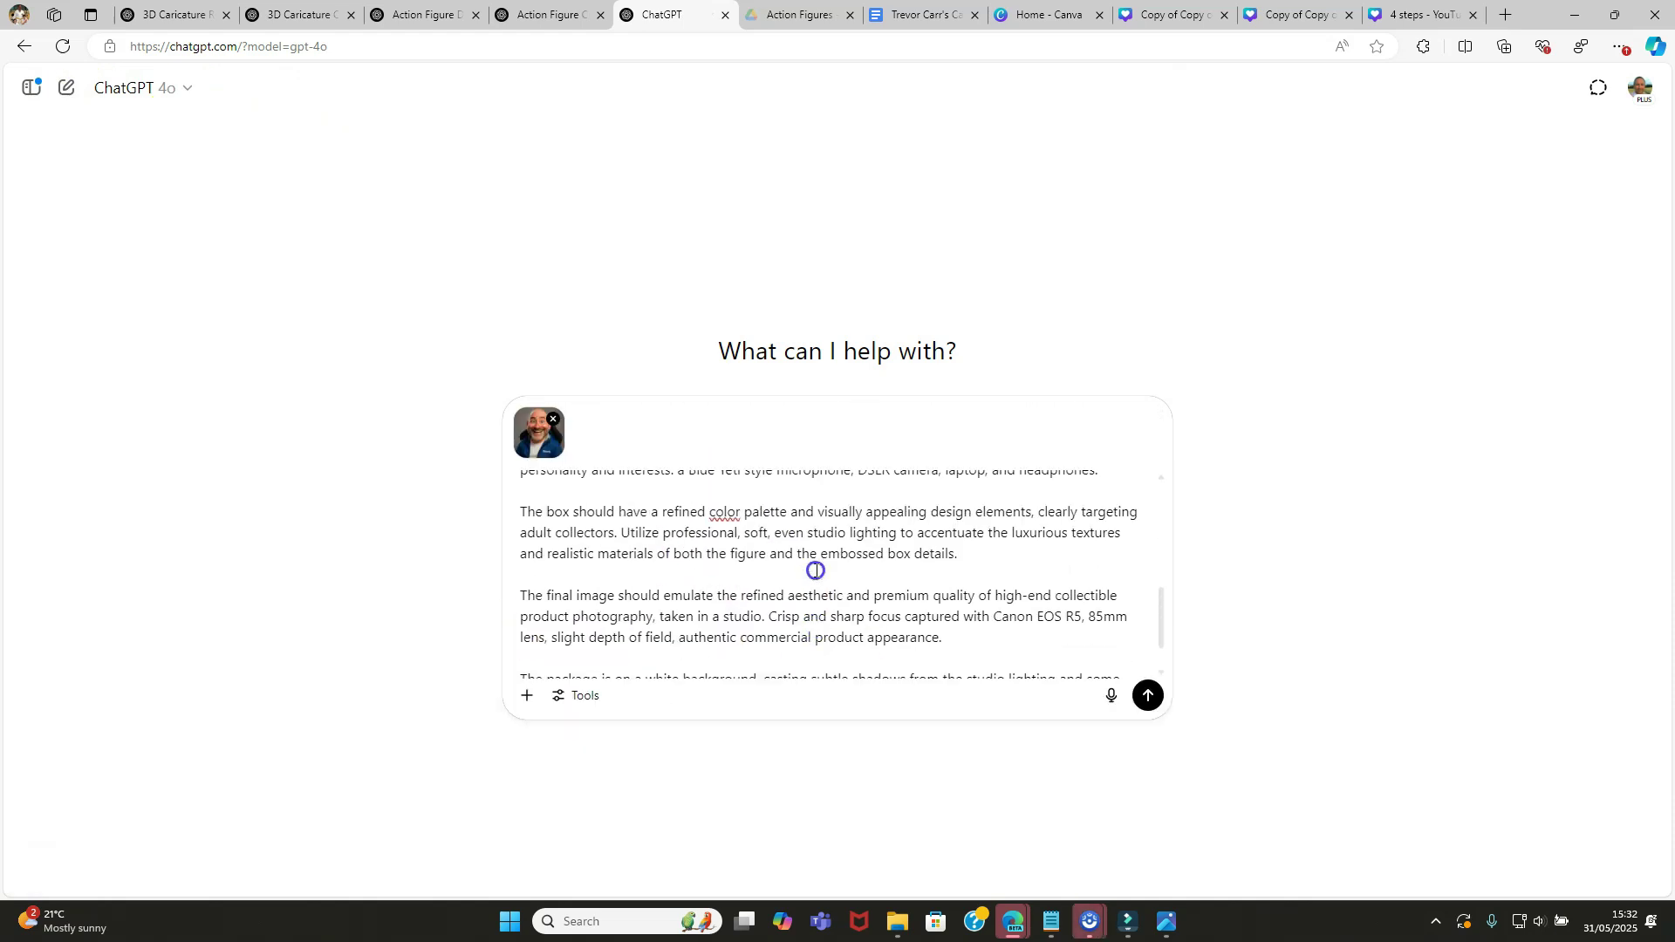
{"action": "scroll", "coordinate": [815, 523], "scroll_direction": "up", "scroll_amount": 5}
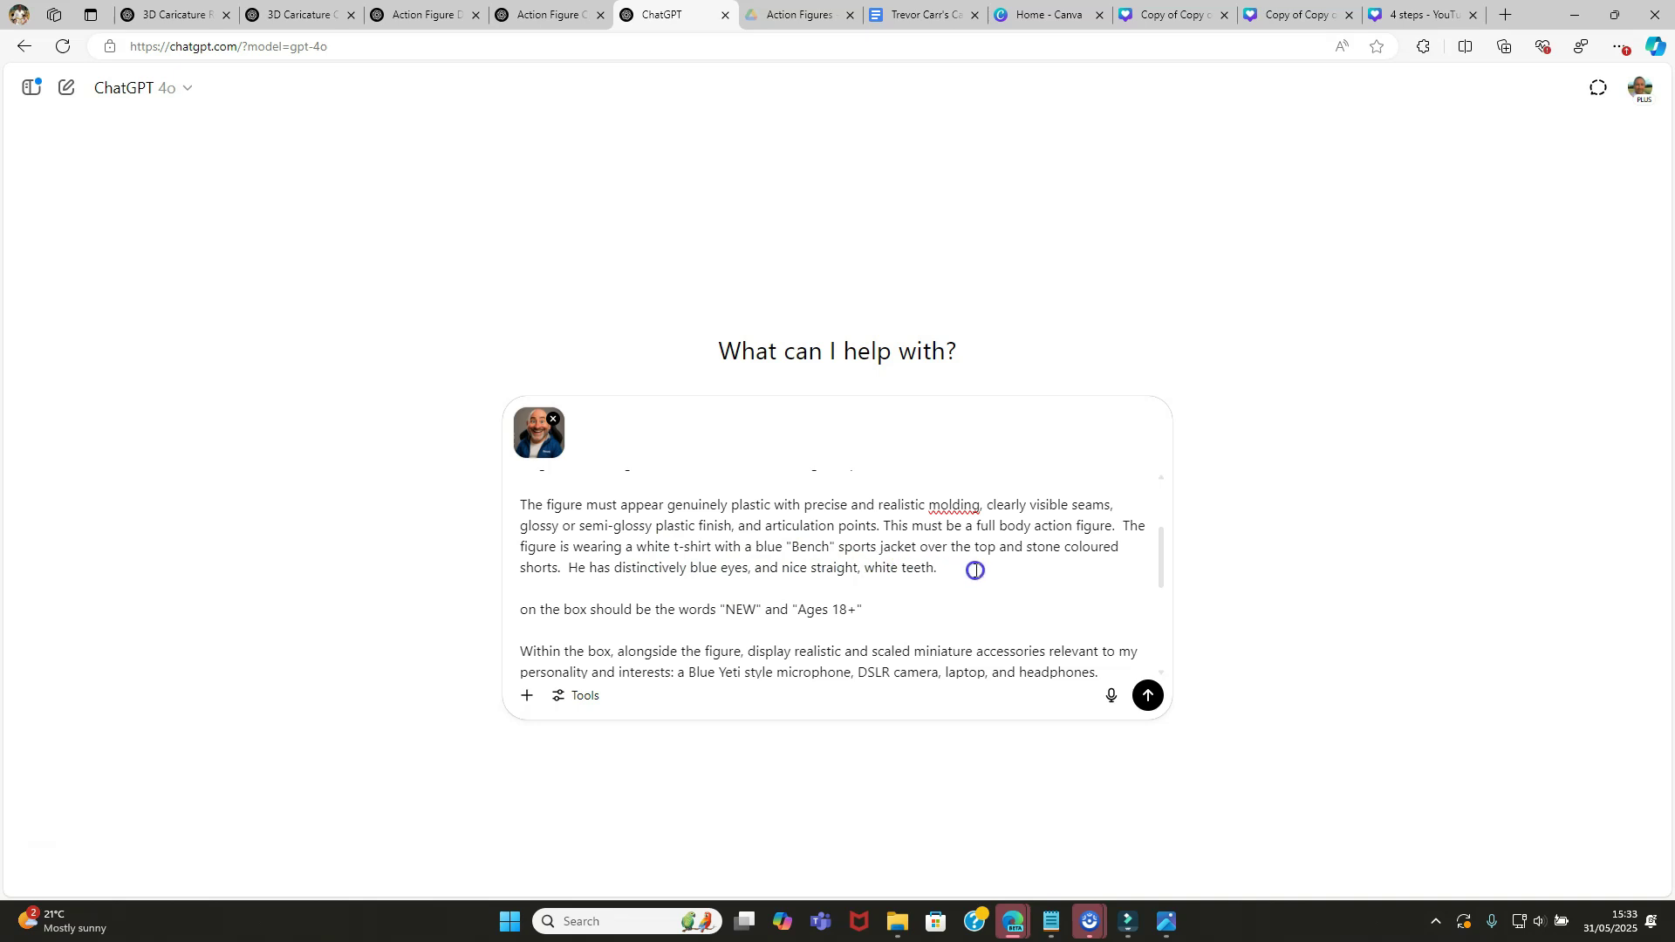
Step: Check the prompt's box wording, accessories, lighting and white background sections, and submit it with the attached caricature to generate the boxed figure
{"action": "scroll", "coordinate": [975, 571], "scroll_direction": "down", "scroll_amount": 1}
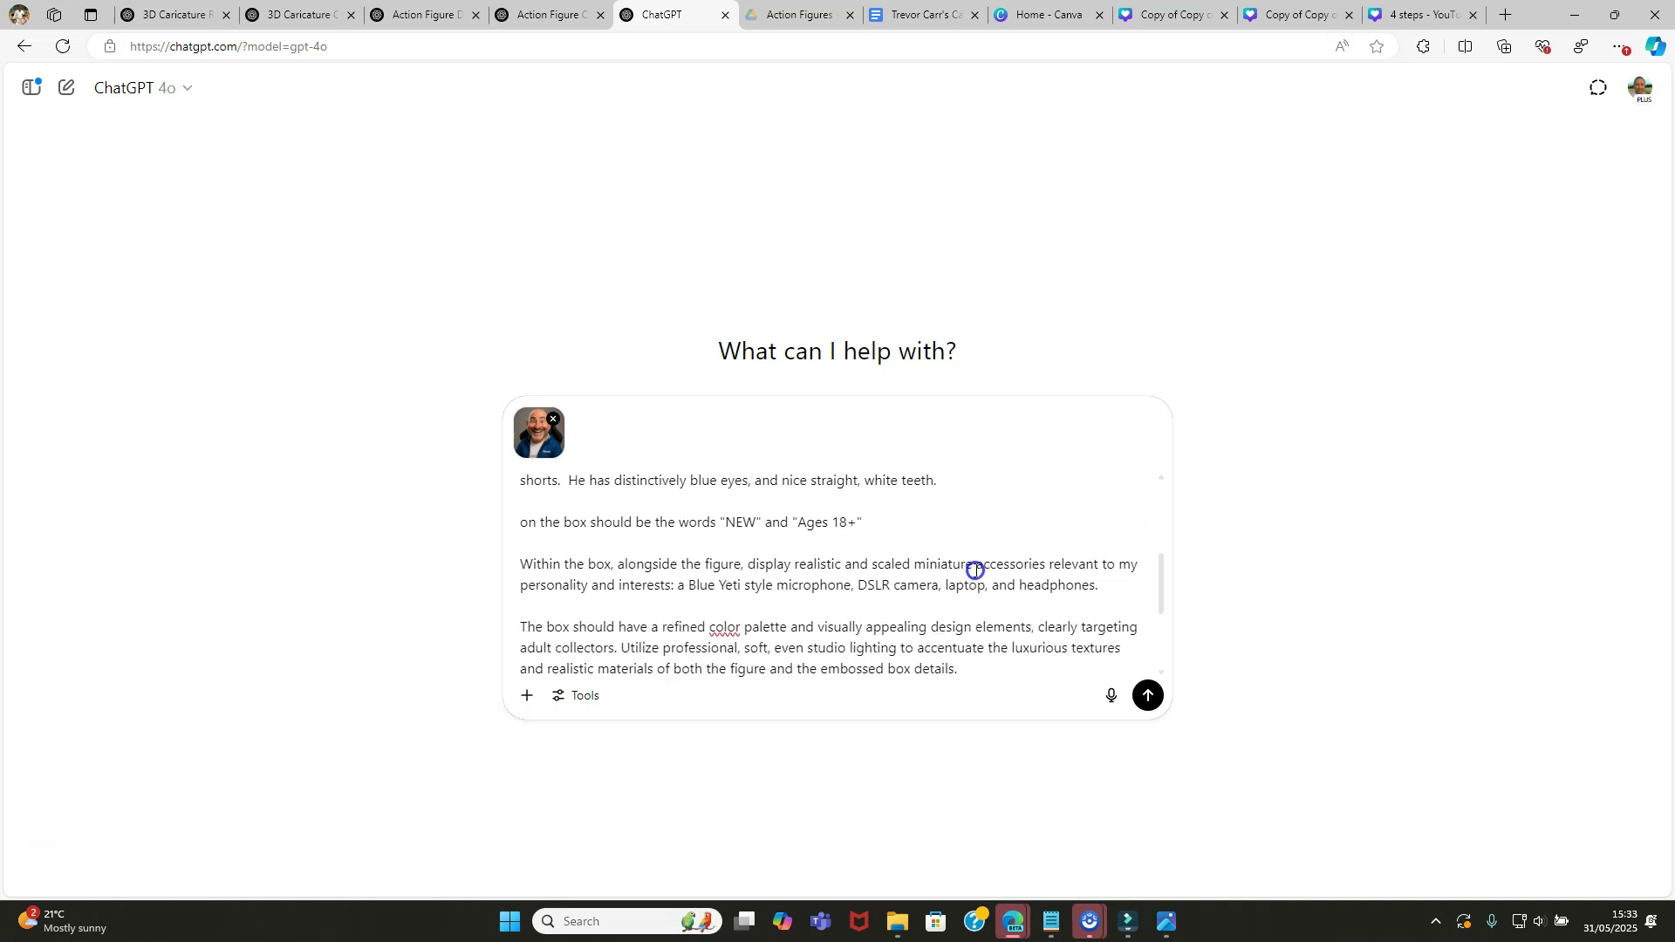
{"action": "scroll", "coordinate": [976, 570], "scroll_direction": "up", "scroll_amount": 1}
{"action": "scroll", "coordinate": [976, 571], "scroll_direction": "down", "scroll_amount": 1}
{"action": "scroll", "coordinate": [966, 576], "scroll_direction": "down", "scroll_amount": 1}
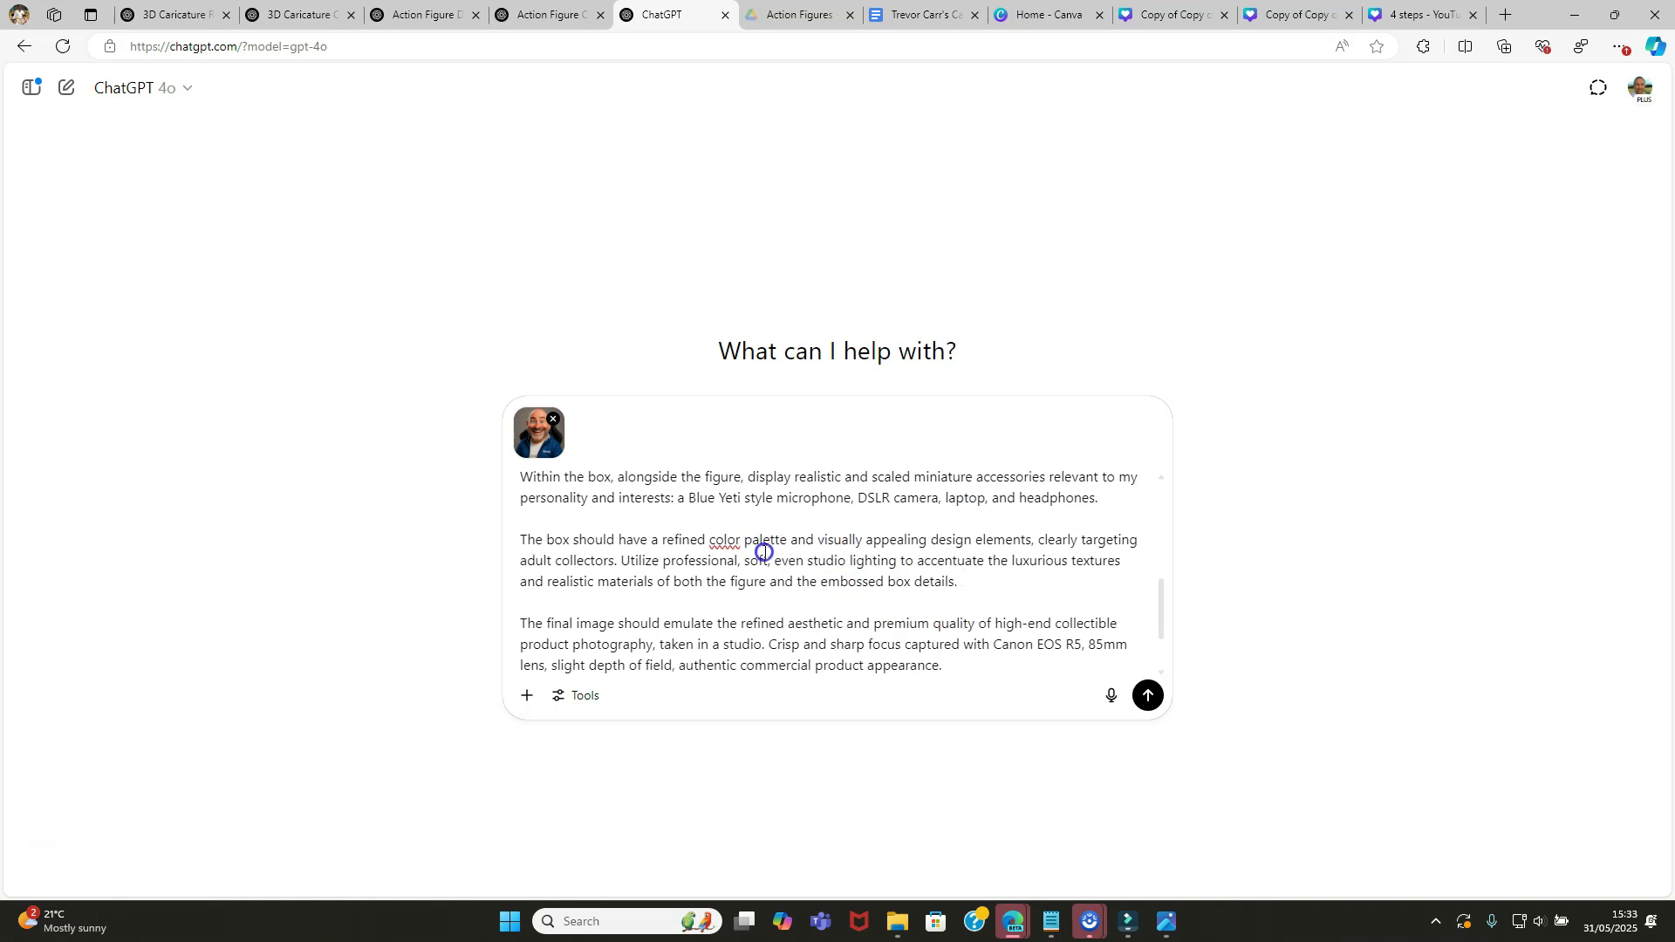
{"action": "scroll", "coordinate": [764, 552], "scroll_direction": "up", "scroll_amount": 1}
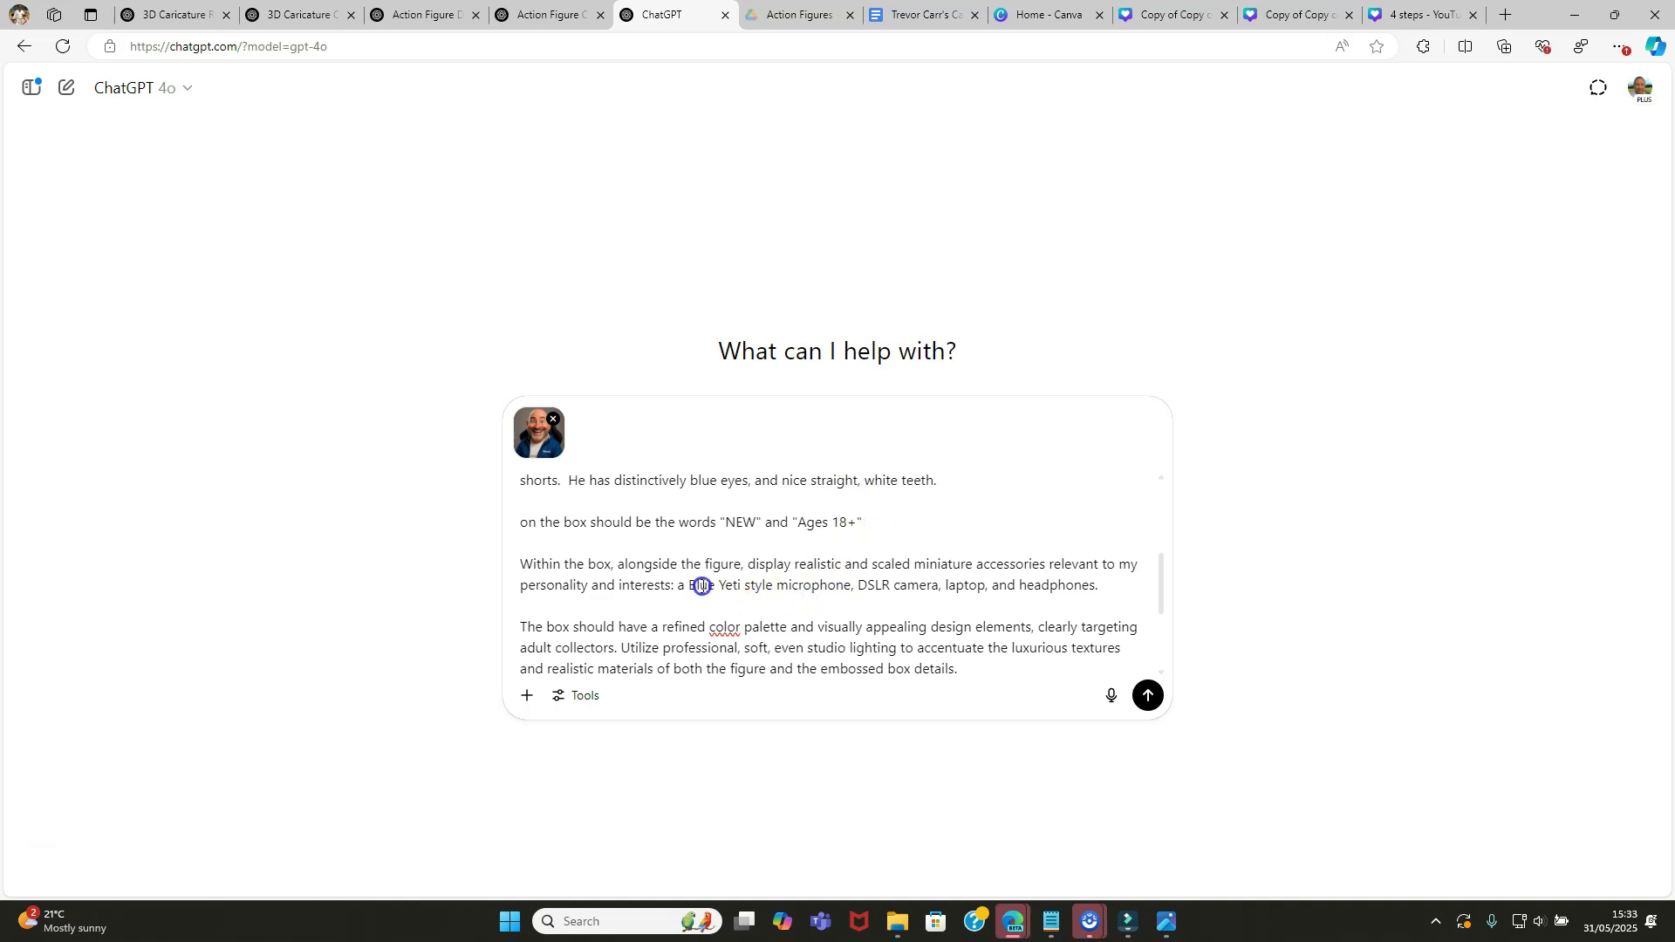
{"action": "scroll", "coordinate": [849, 590], "scroll_direction": "down", "scroll_amount": 3}
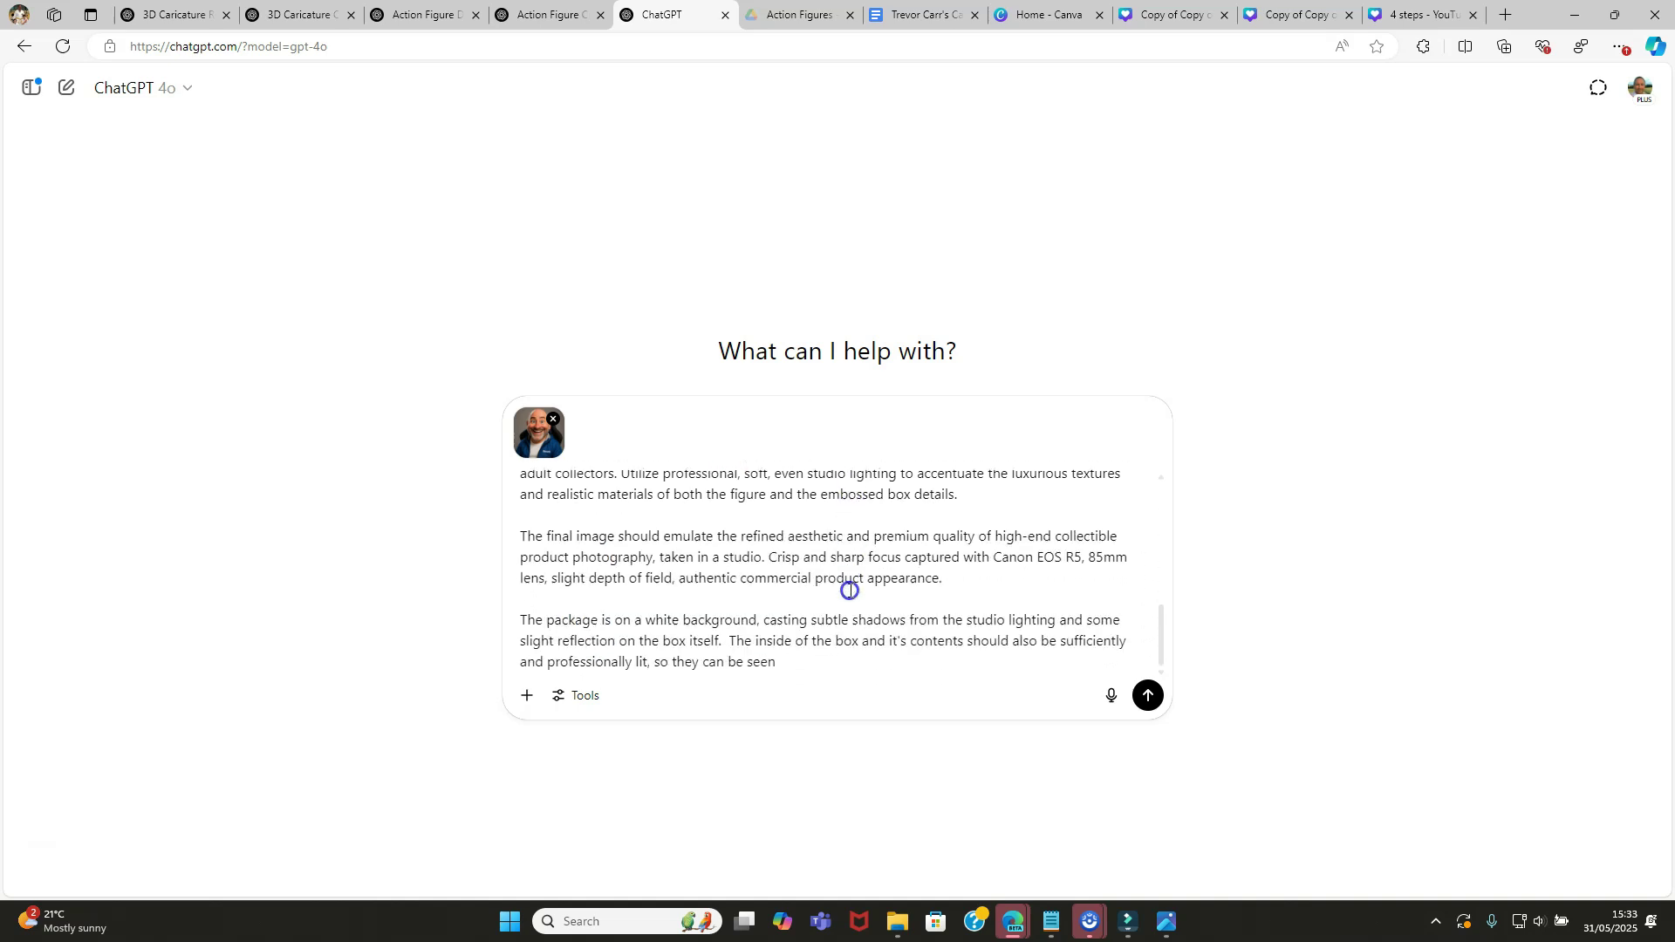
{"action": "left_click", "coordinate": [1147, 696]}
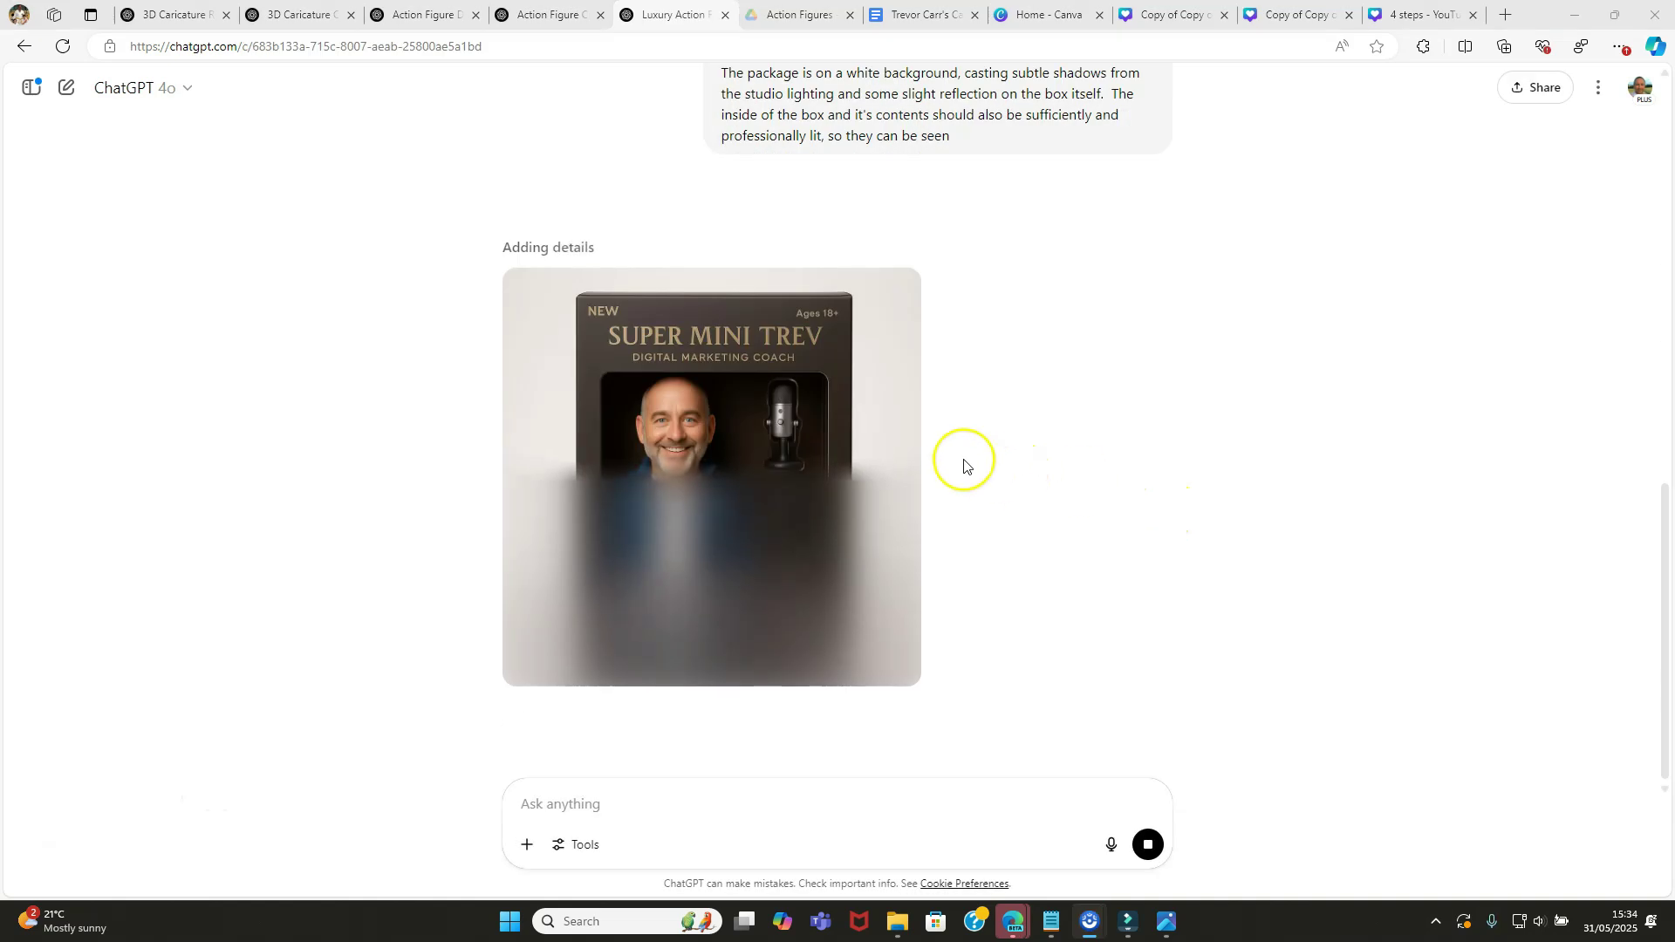
Step: Compare the generated boxed figure with the blue-jacket caricature and look back over the submitted prompt
{"action": "left_click", "coordinate": [301, 15]}
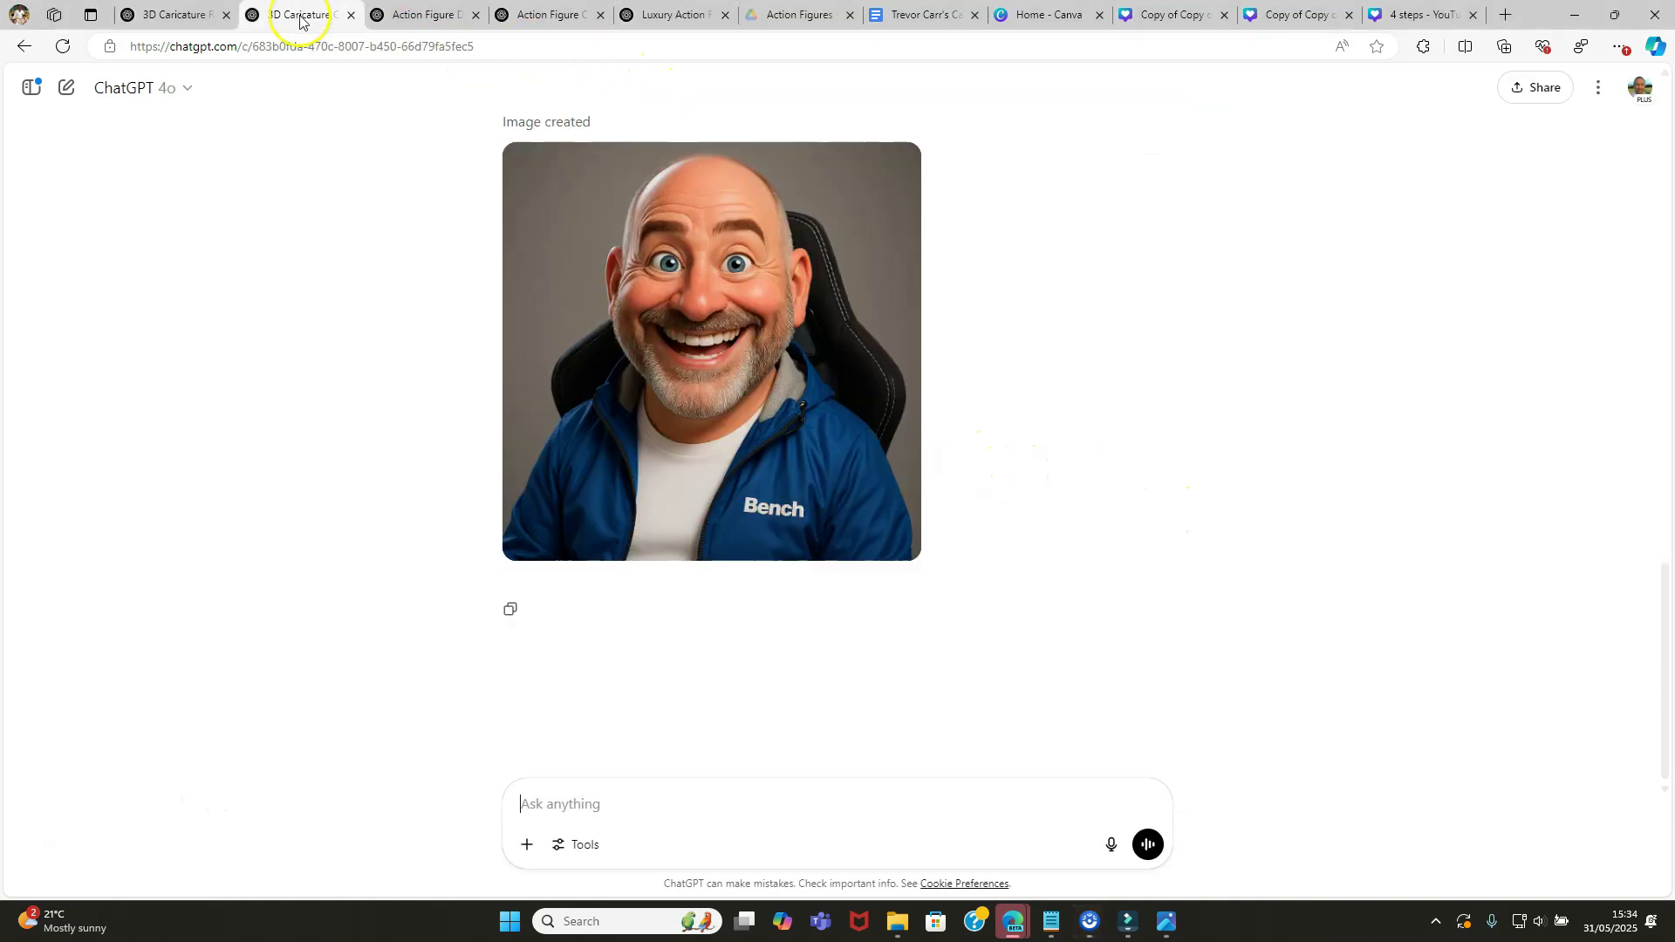
{"action": "left_click", "coordinate": [656, 18]}
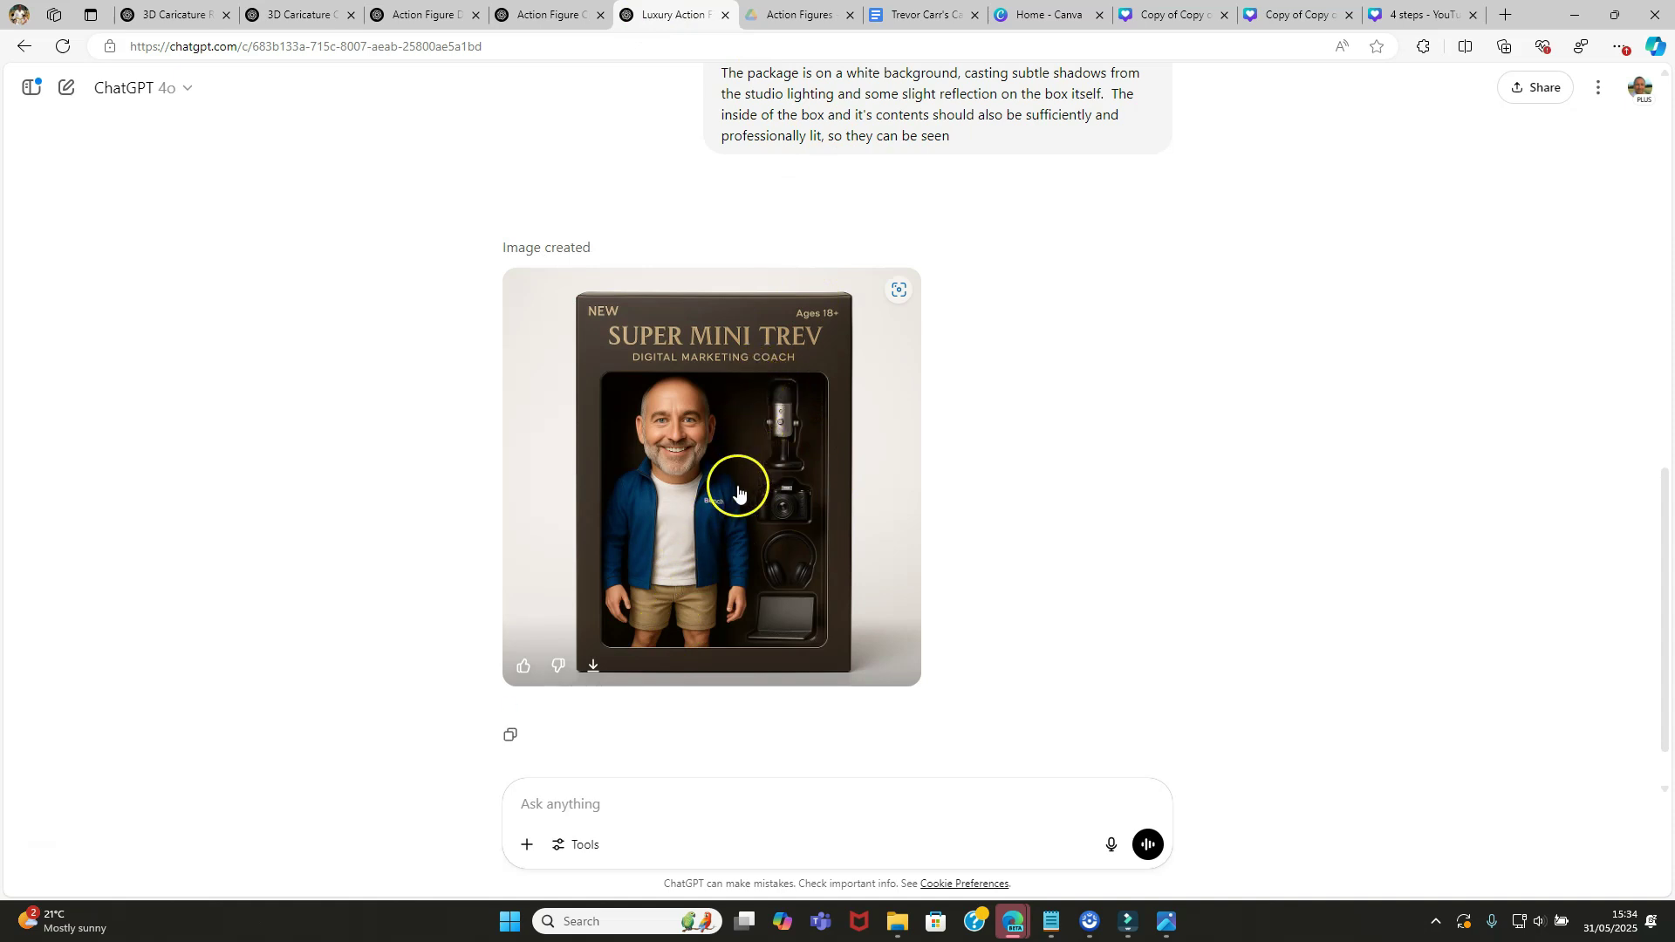
{"action": "scroll", "coordinate": [715, 497], "scroll_direction": "up", "scroll_amount": 10}
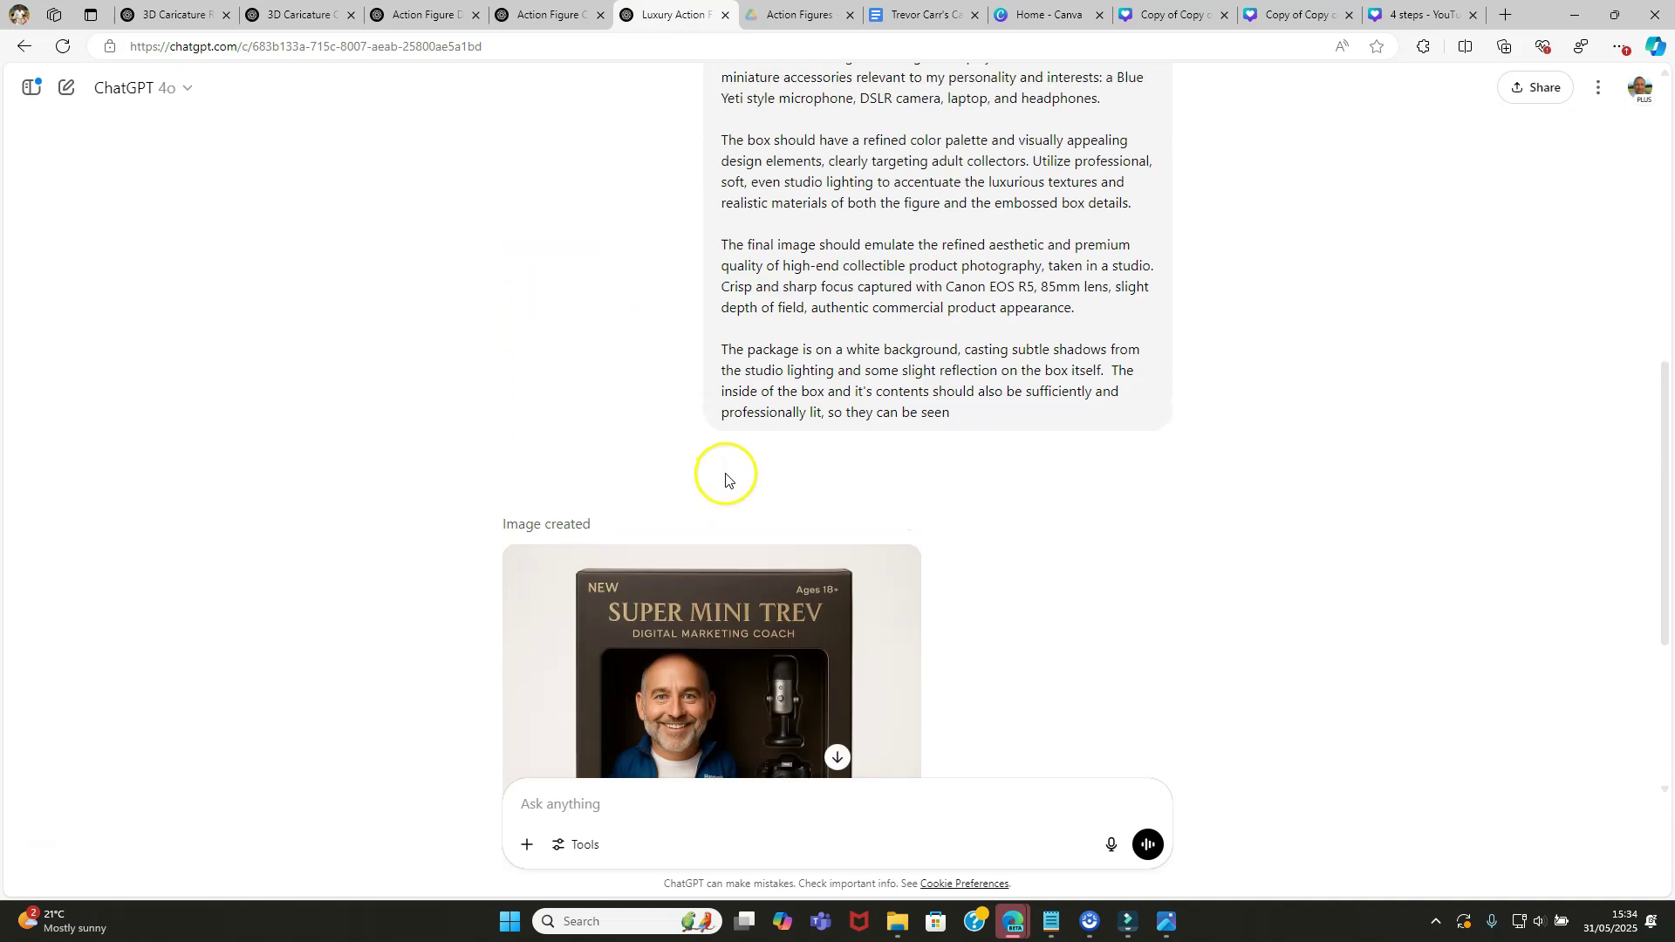
{"action": "scroll", "coordinate": [737, 449], "scroll_direction": "down", "scroll_amount": 11}
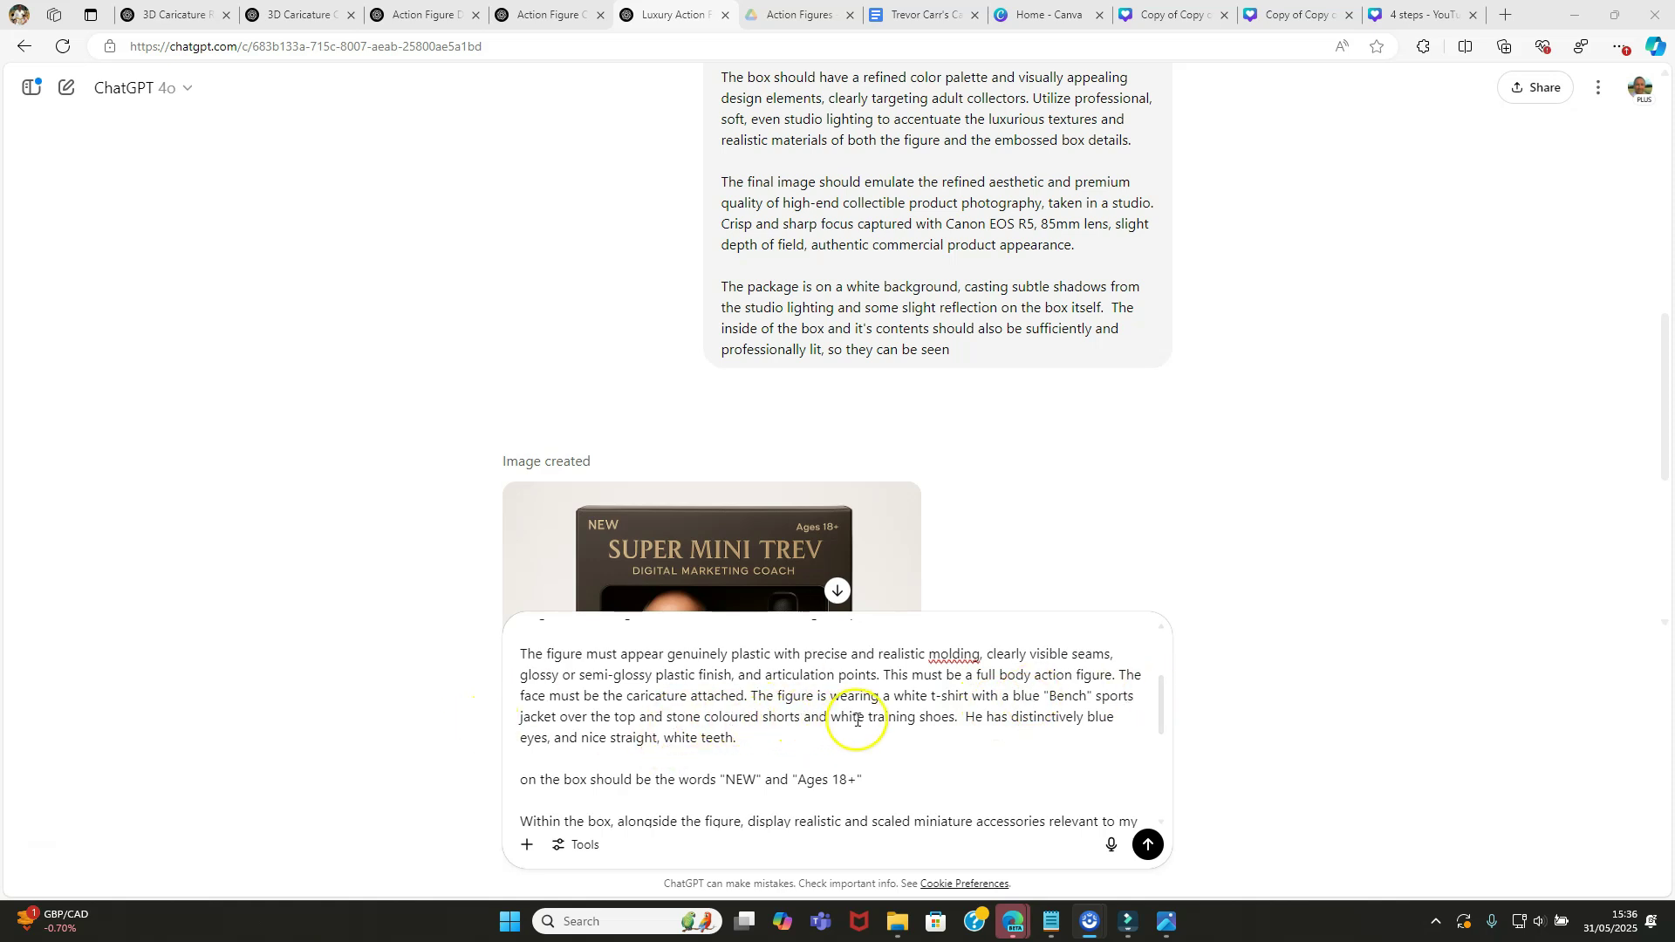
Step: Check and submit the revised premium box prompt requesting the attached caricature's face, stone coloured shorts and white training shoes
{"action": "left_click_drag", "start_coordinate": [830, 718], "coordinate": [937, 718]}
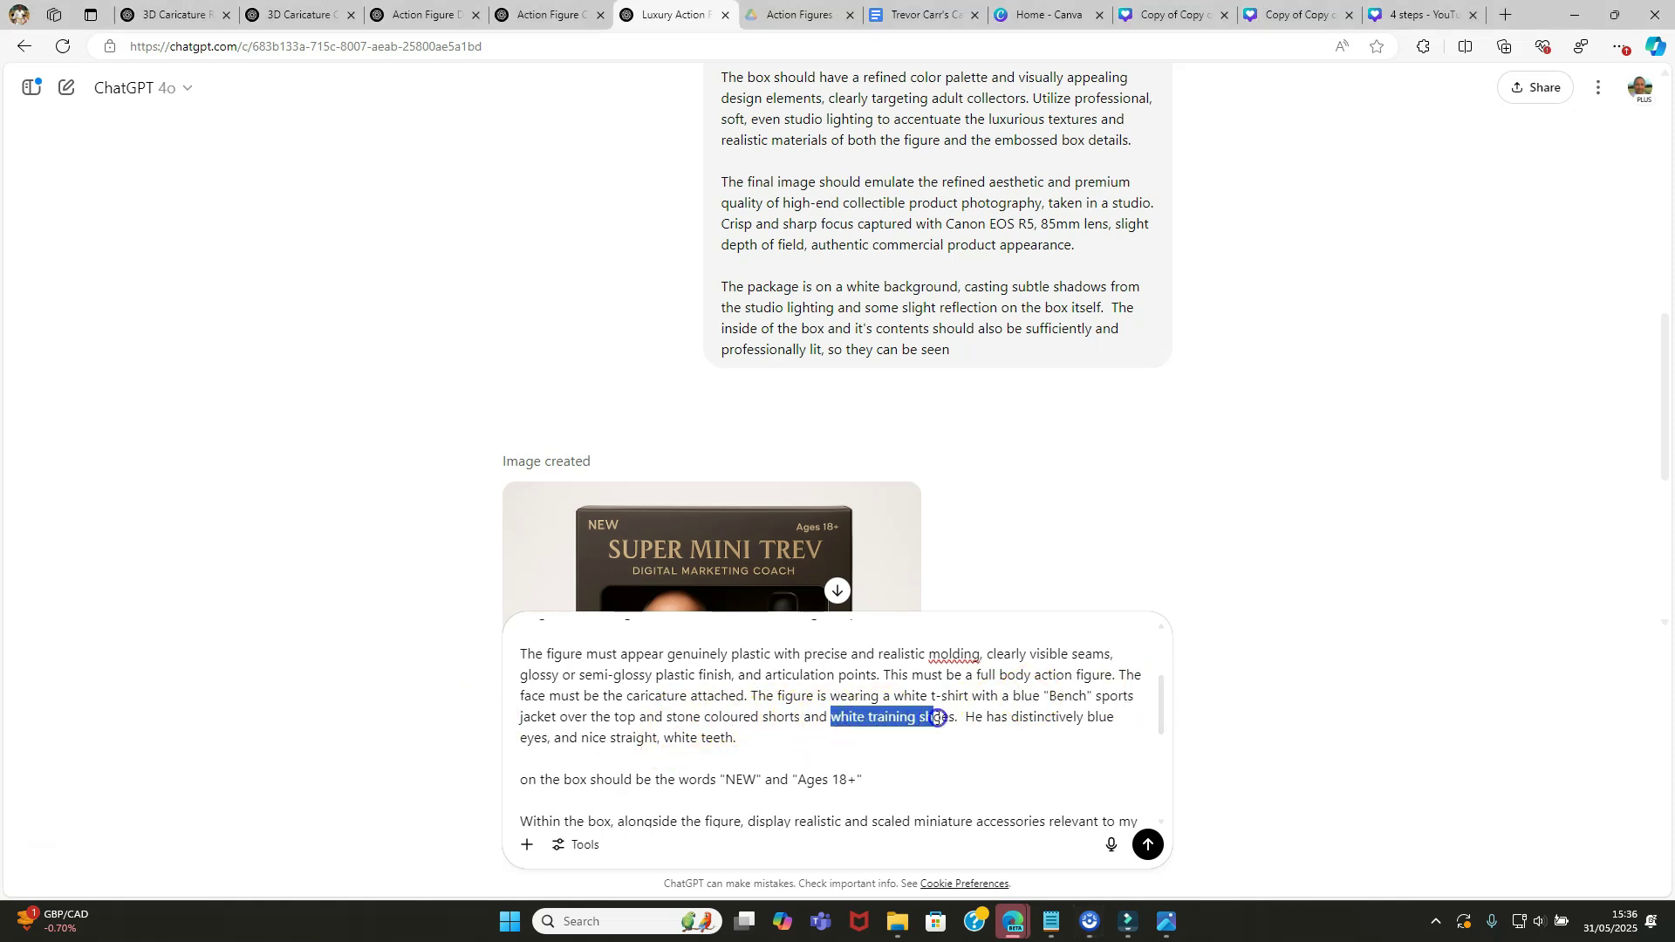
{"action": "left_click", "coordinate": [853, 742]}
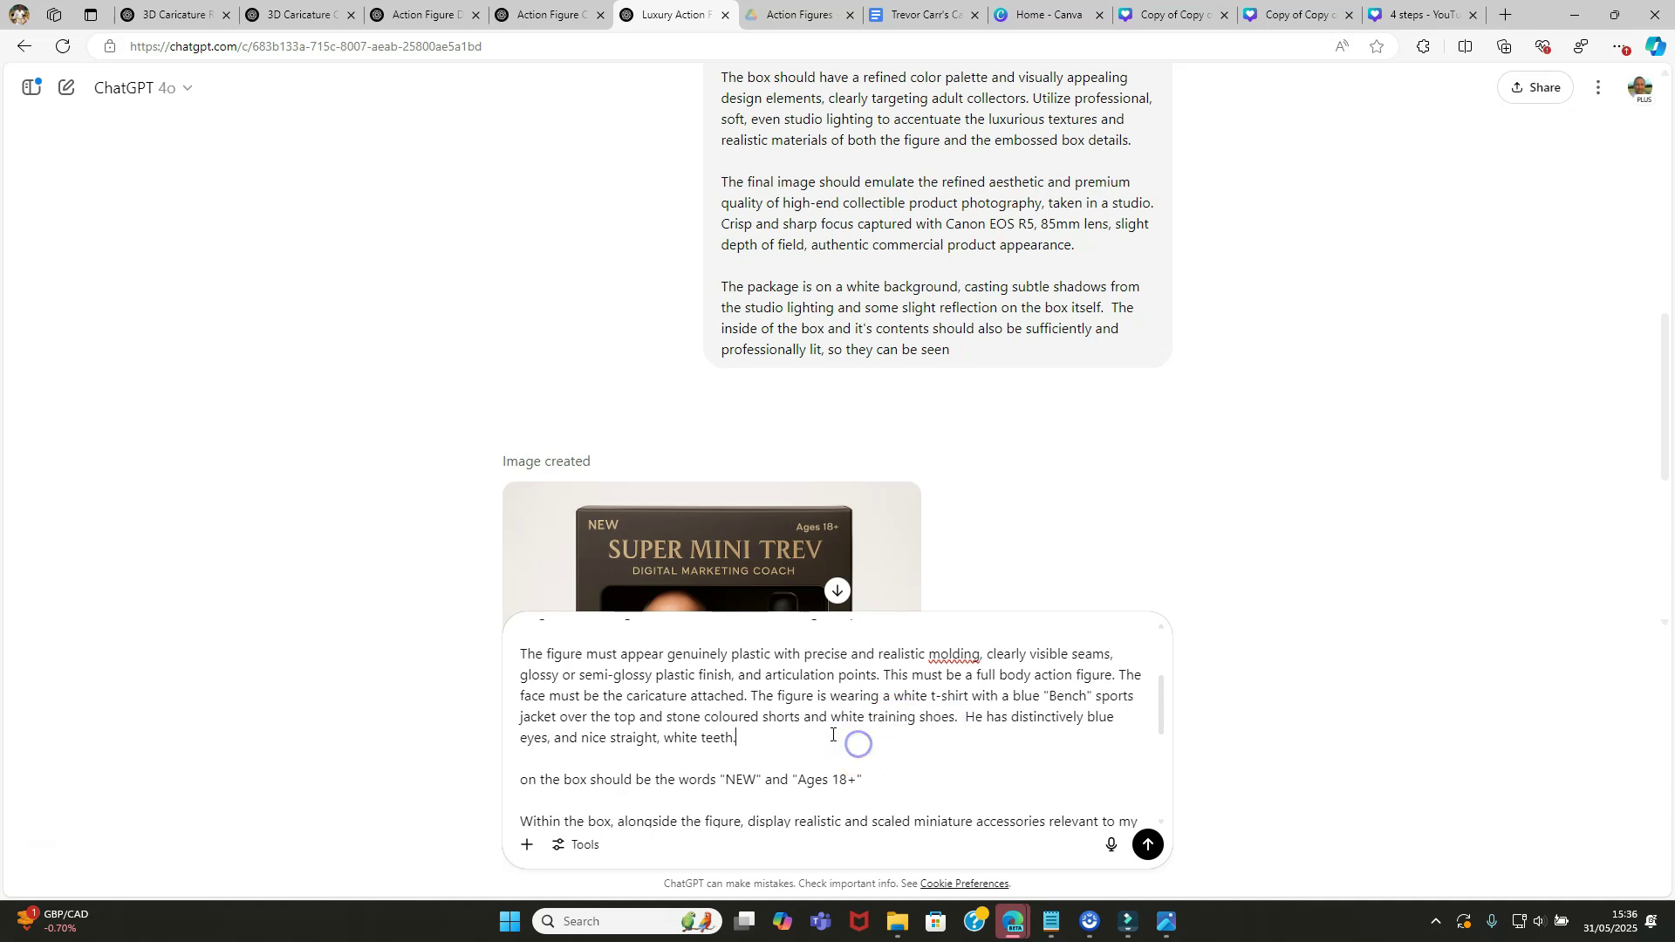
{"action": "left_click", "coordinate": [527, 844]}
{"action": "key", "text": "Return"}
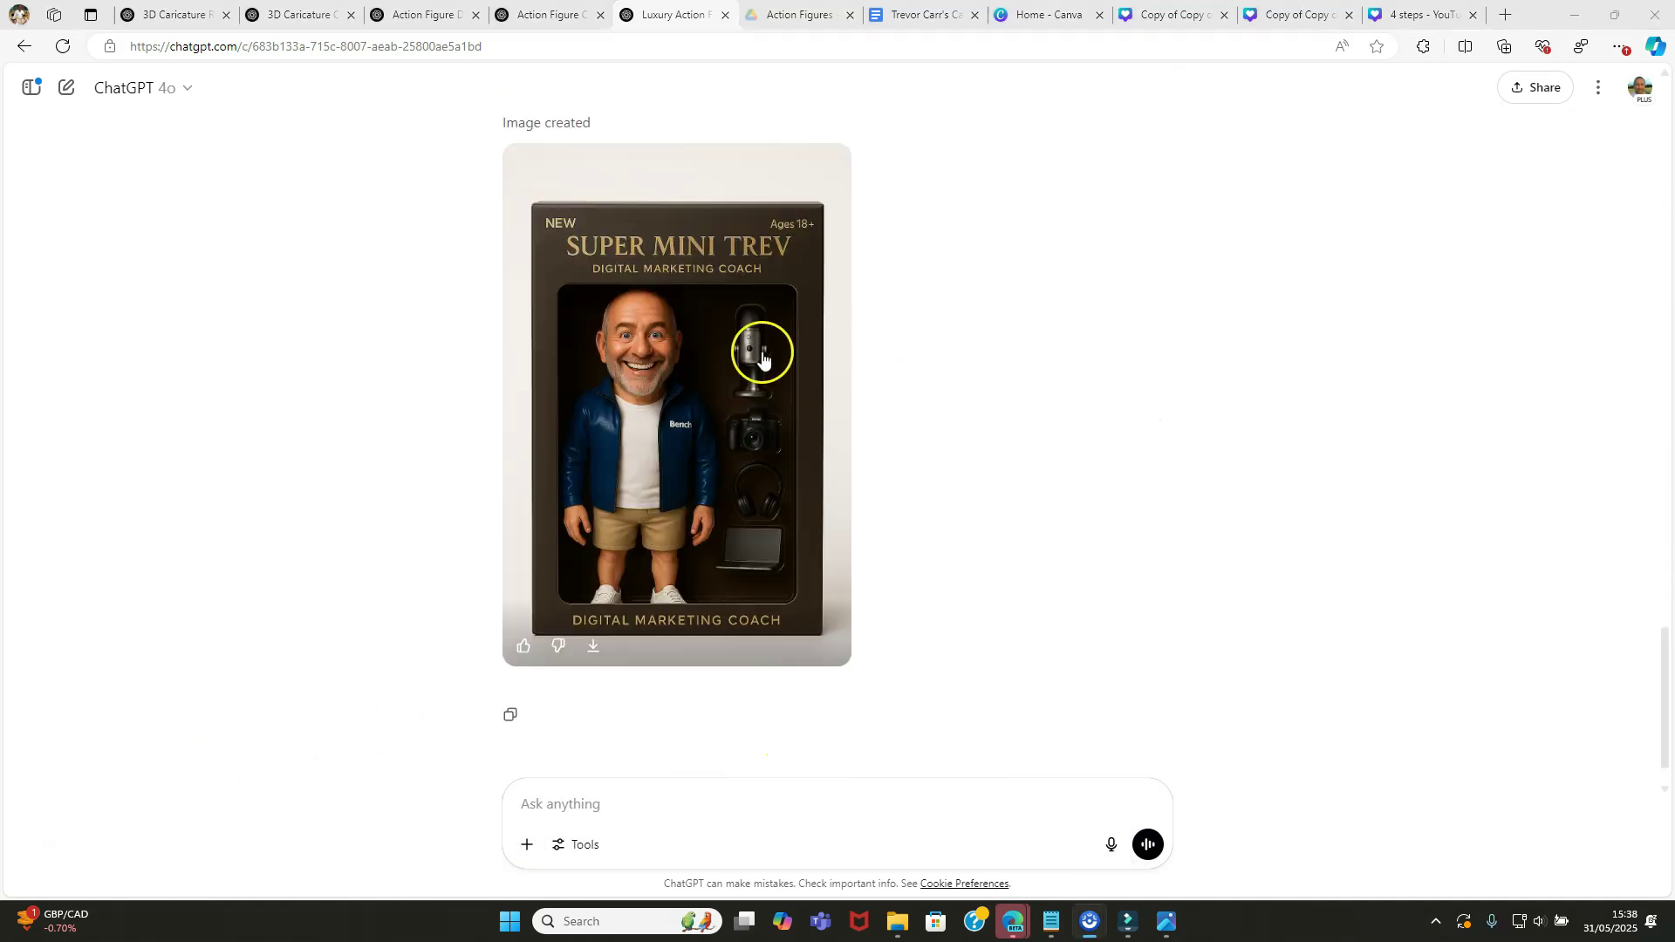
Step: Enlarge the new premium boxed figure image and compare it with the blue-jacket caricature and the white-jacket blister-pack figure
{"action": "left_click", "coordinate": [763, 349]}
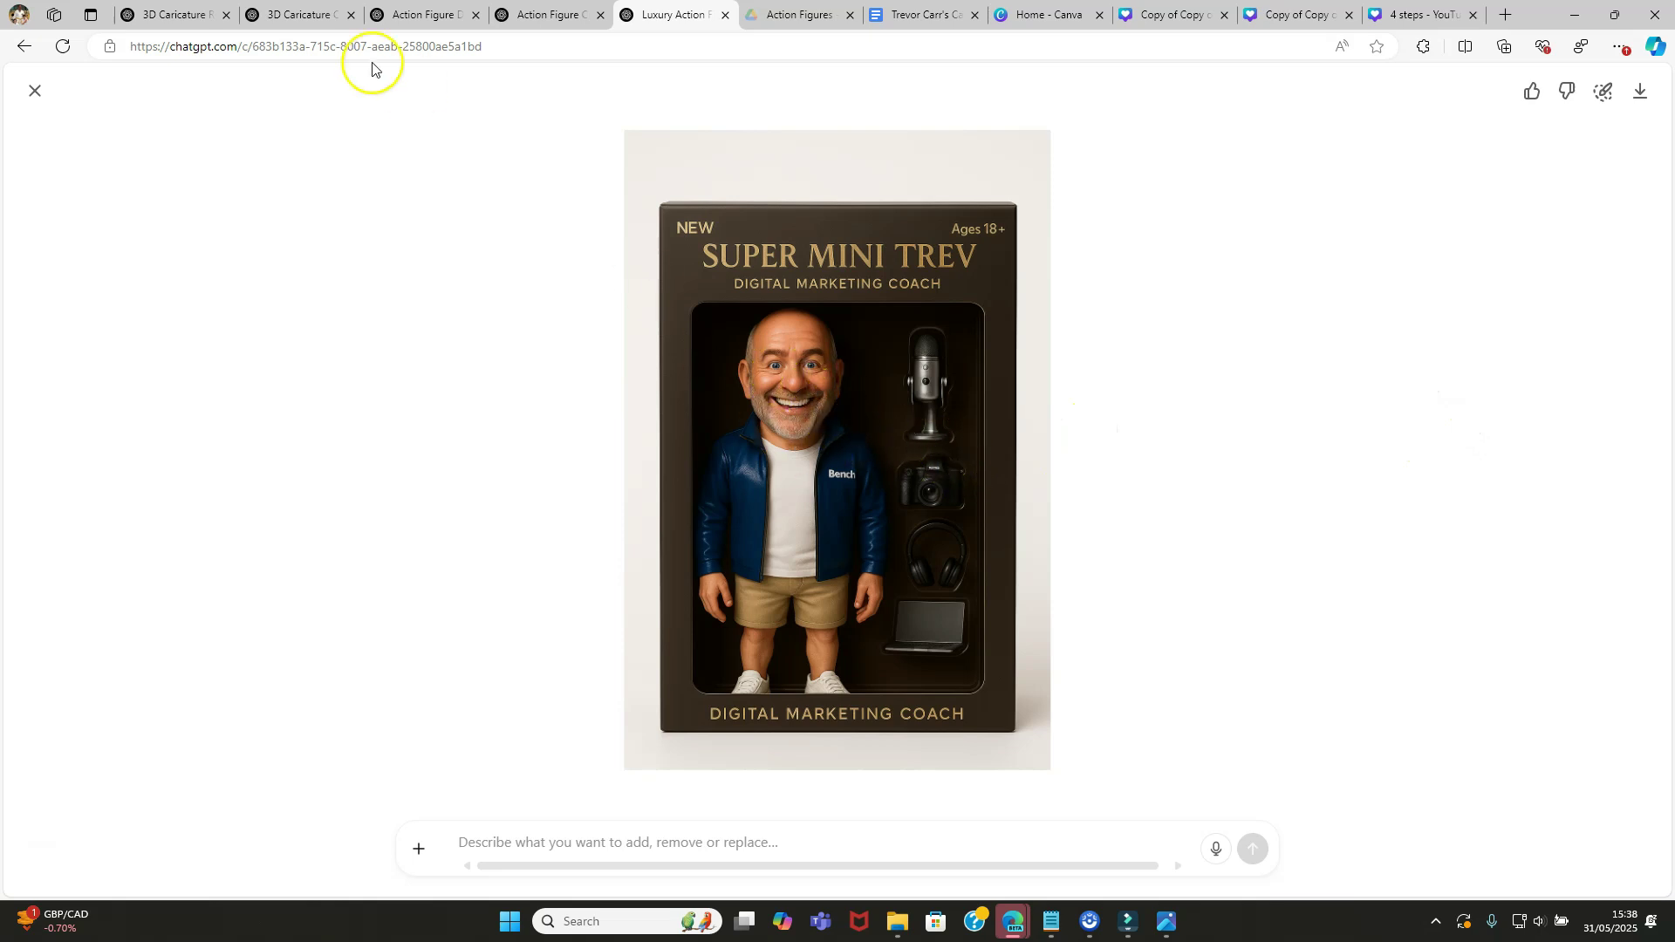
{"action": "left_click", "coordinate": [301, 14]}
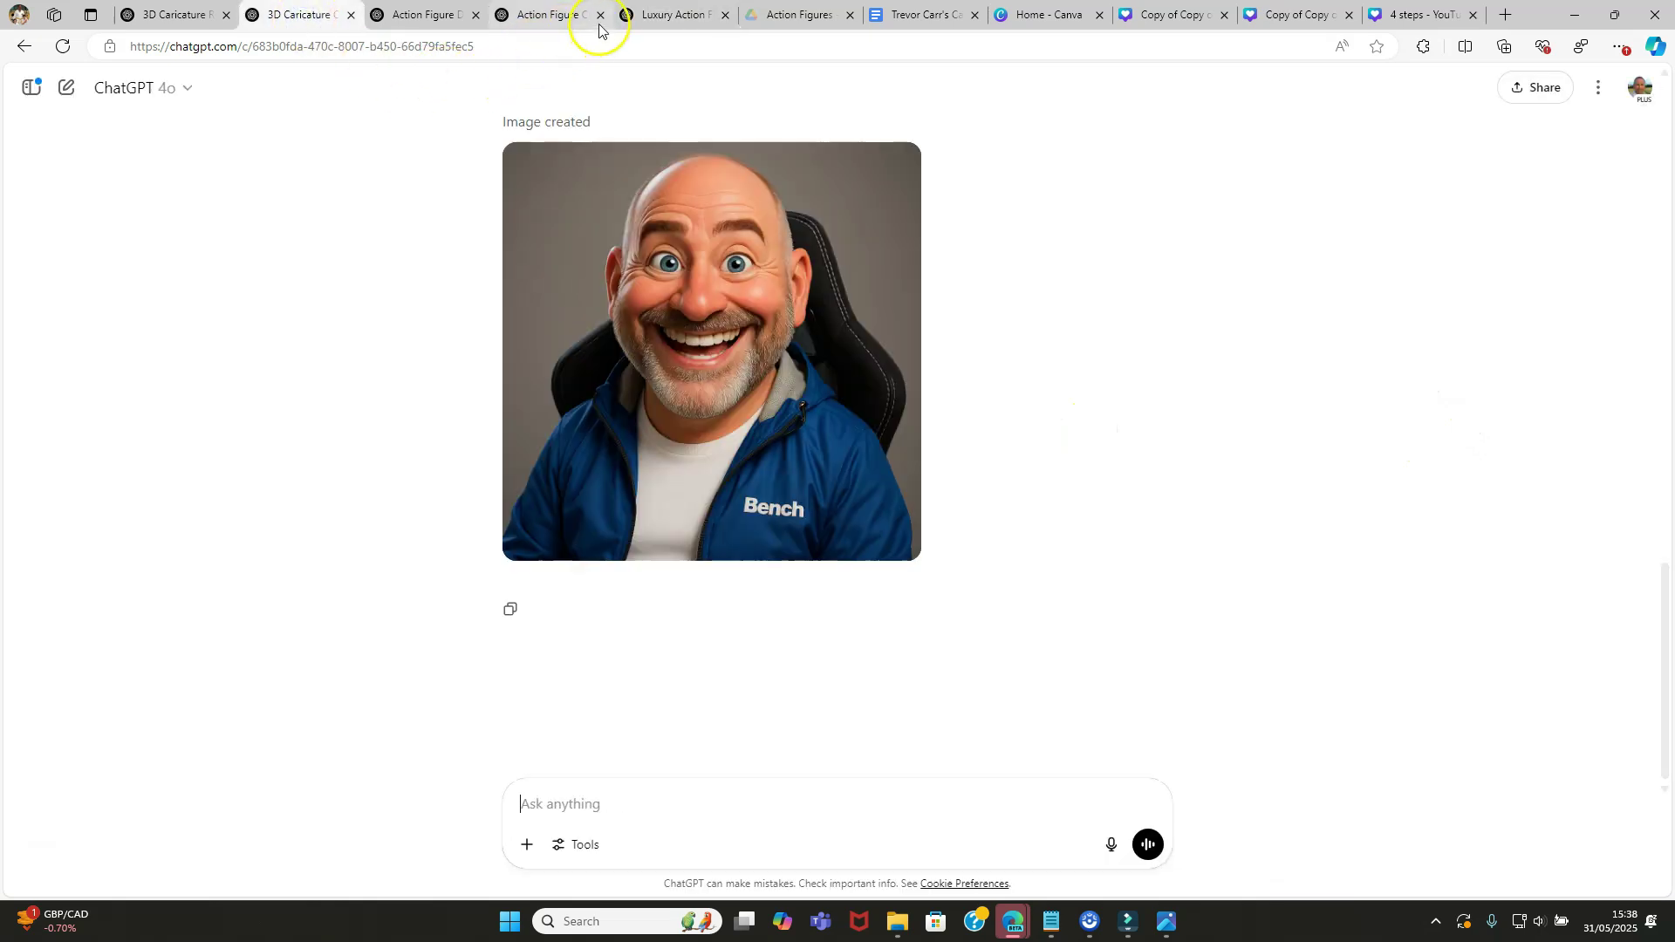
{"action": "left_click", "coordinate": [650, 14]}
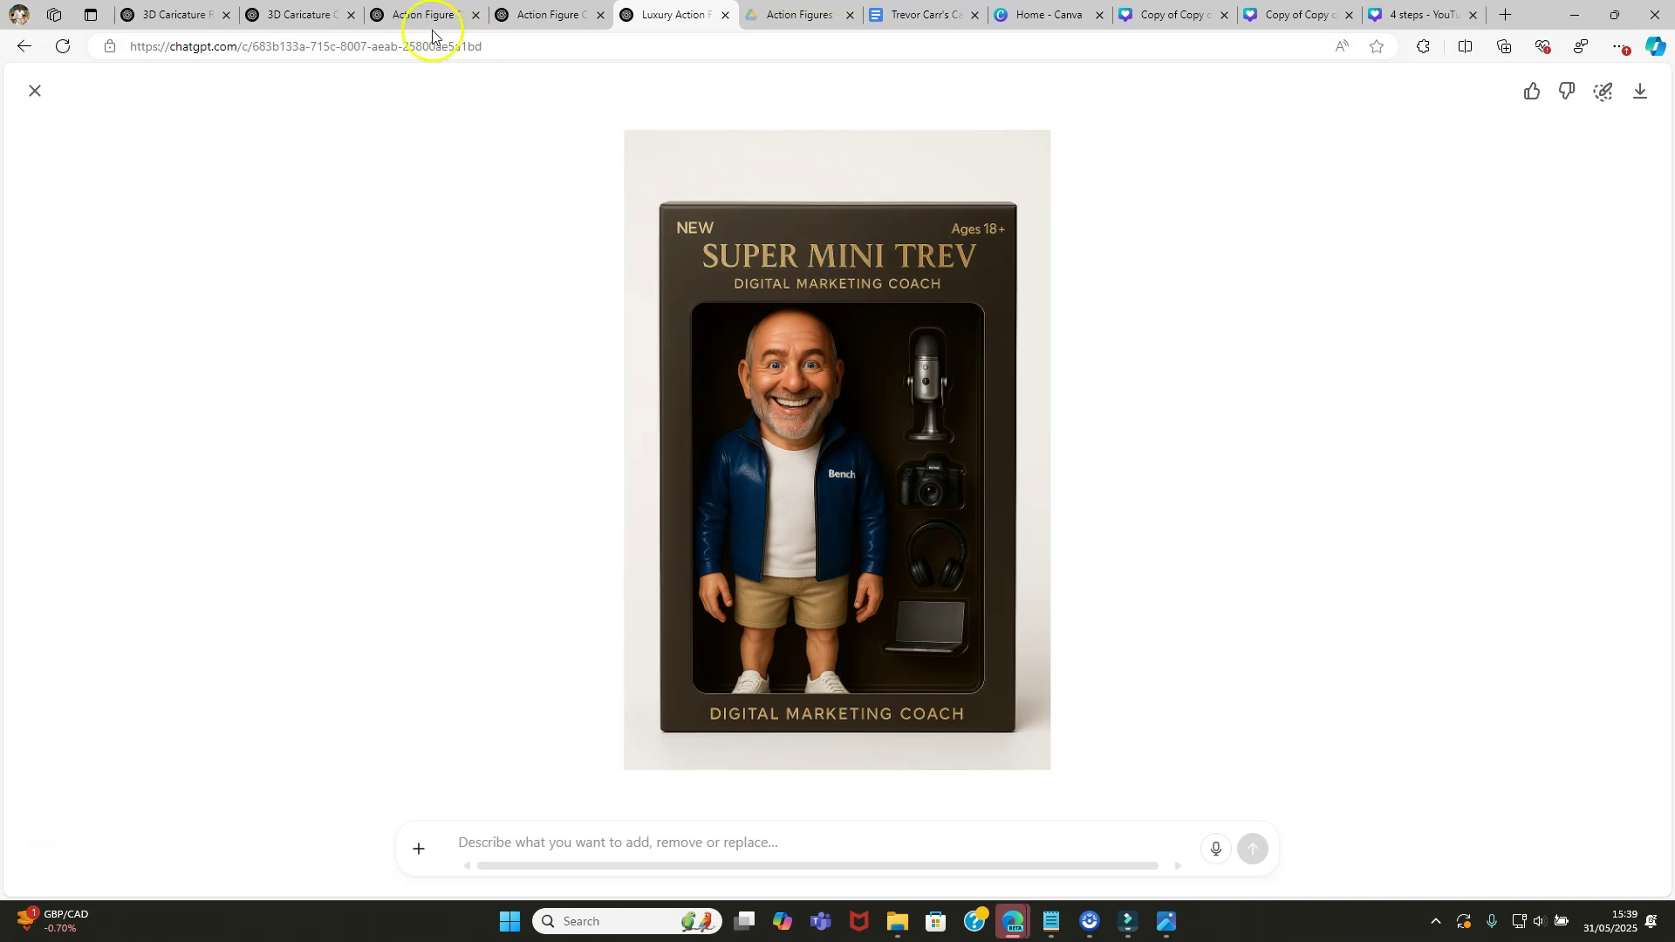
{"action": "left_click", "coordinate": [521, 16]}
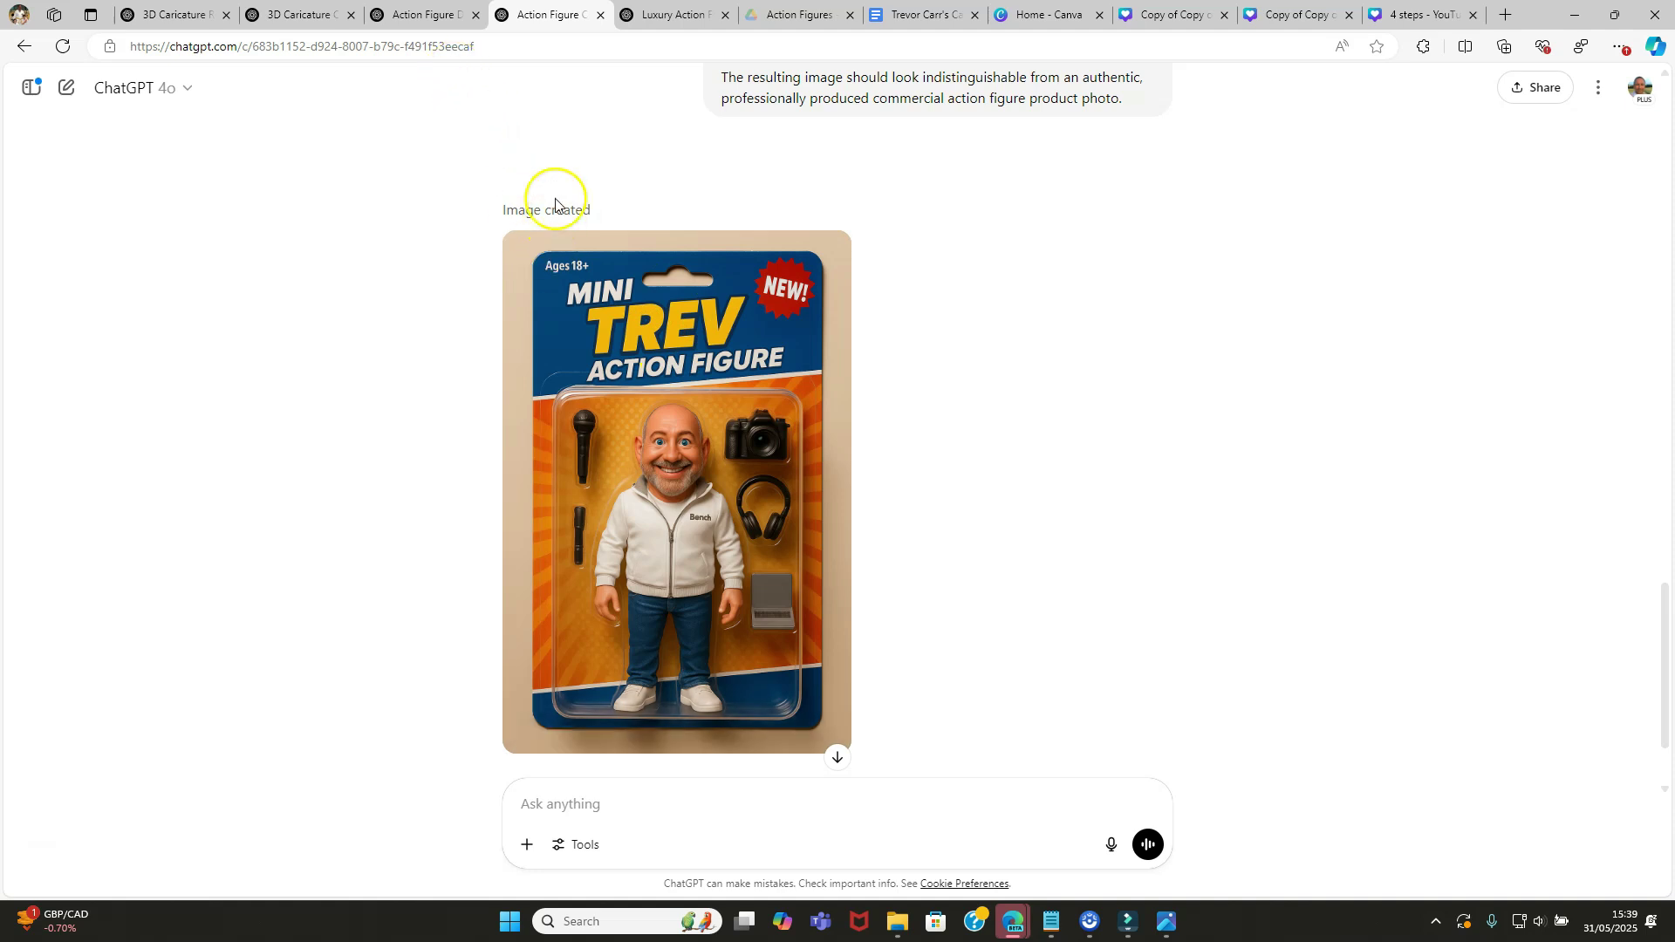
{"action": "left_click", "coordinate": [663, 16]}
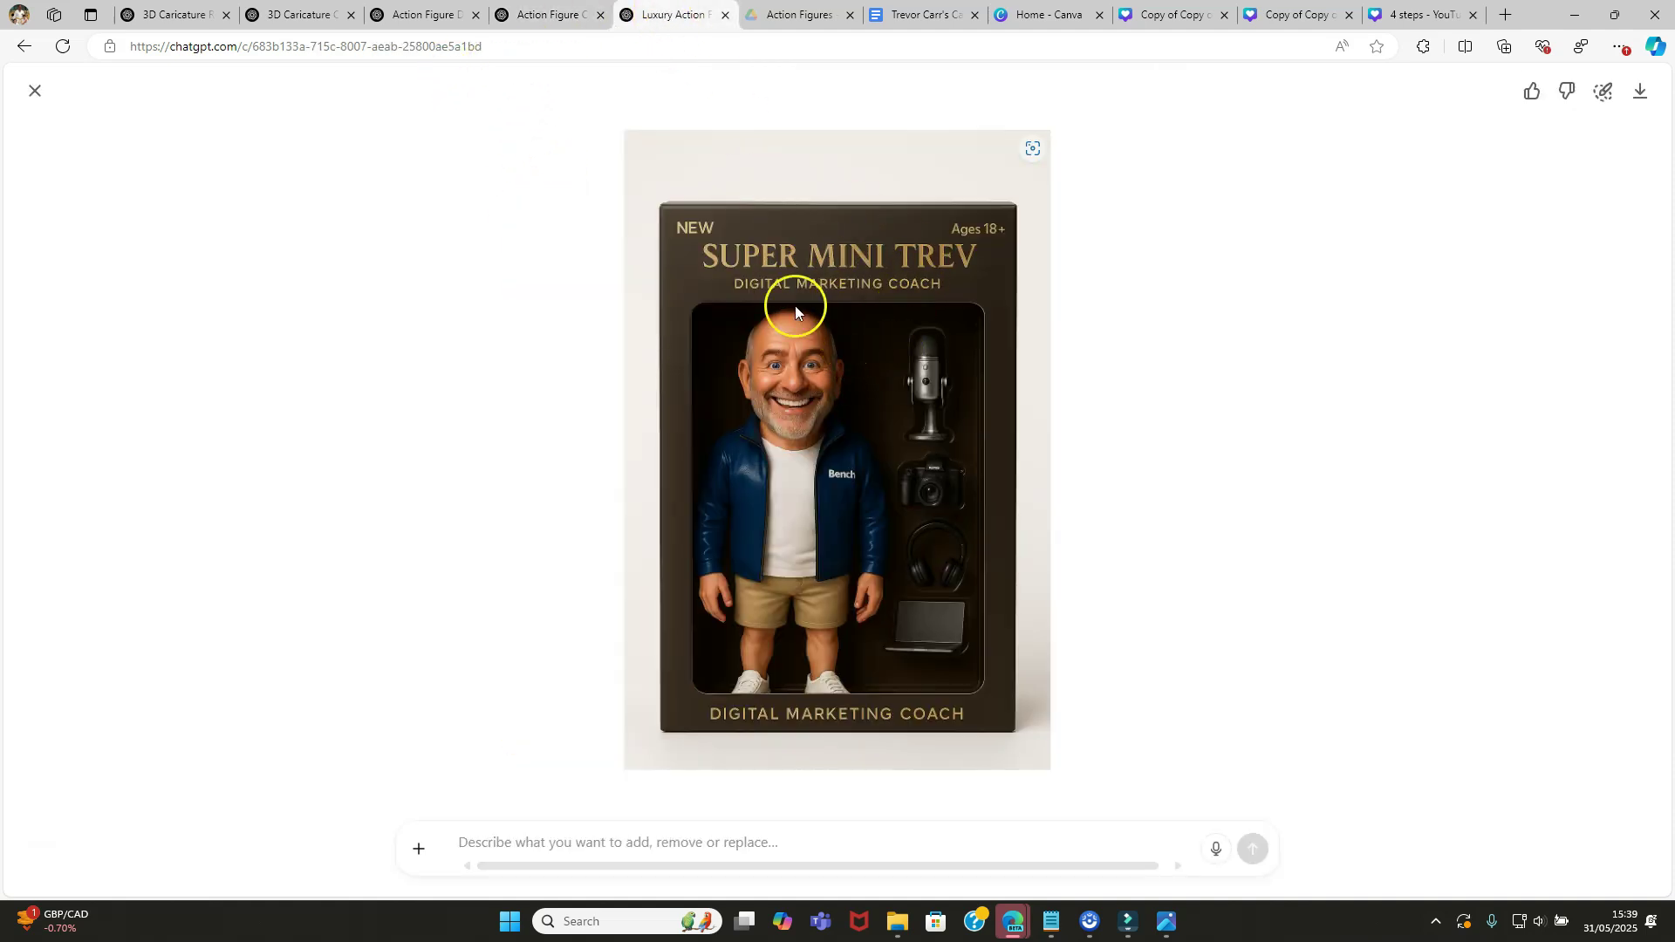
Step: Revisit both caricature chats and both blister-pack action figure chats in order, ending on the enlarged premium boxed figure
{"action": "left_click", "coordinate": [161, 15]}
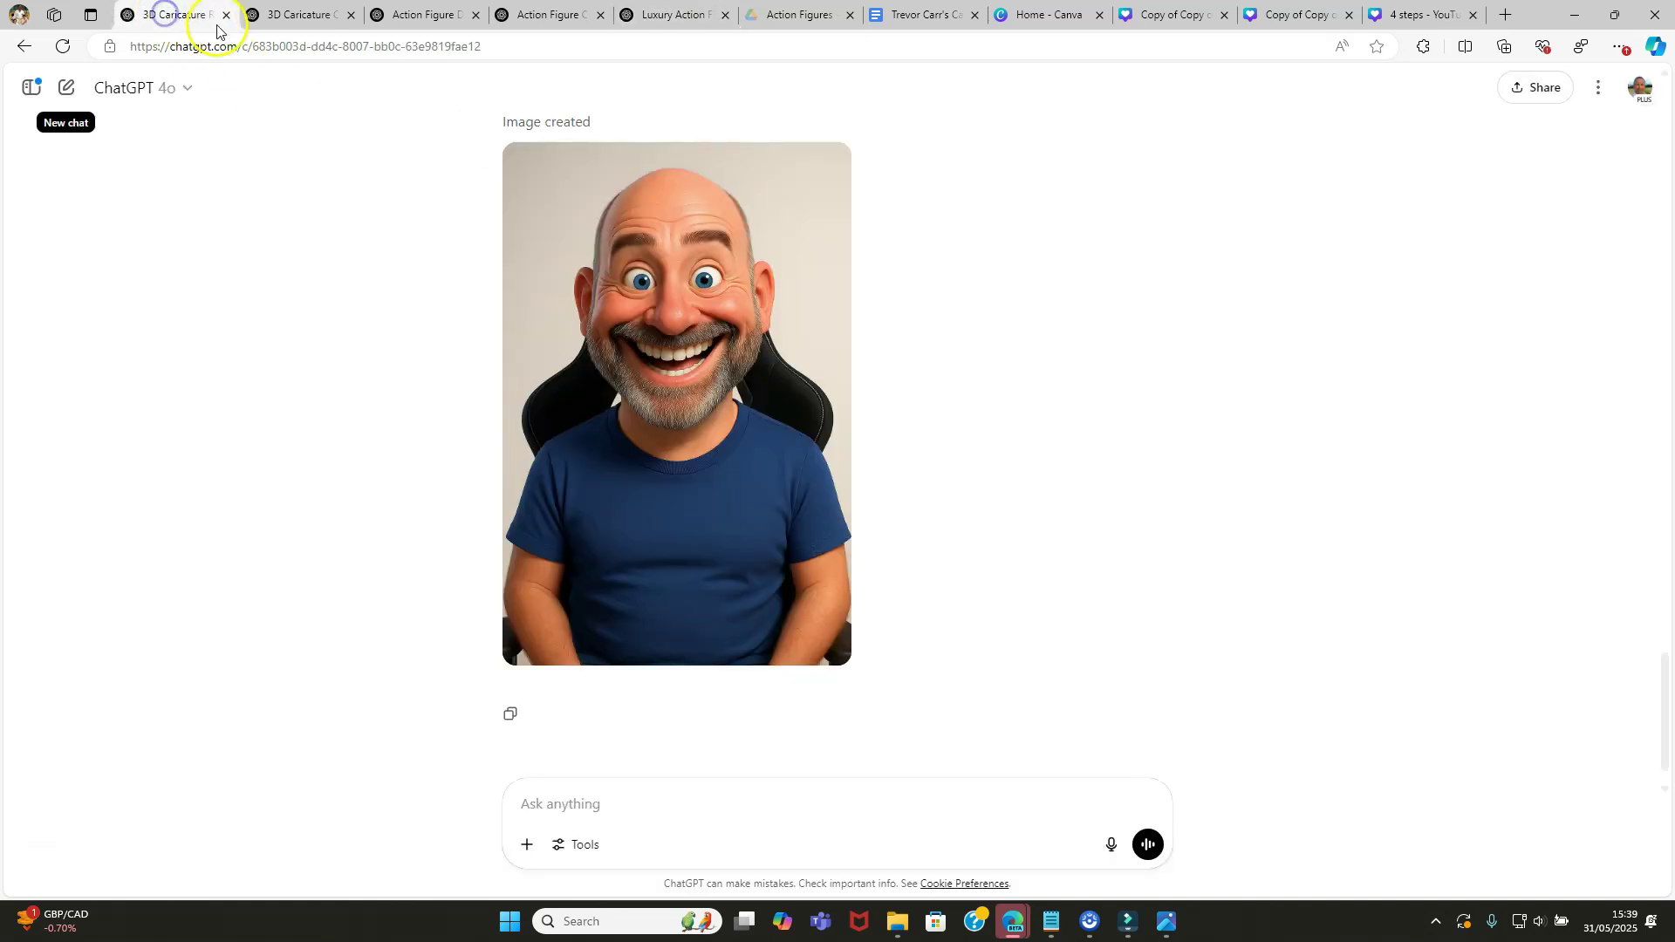
{"action": "left_click", "coordinate": [307, 19]}
{"action": "left_click", "coordinate": [419, 15]}
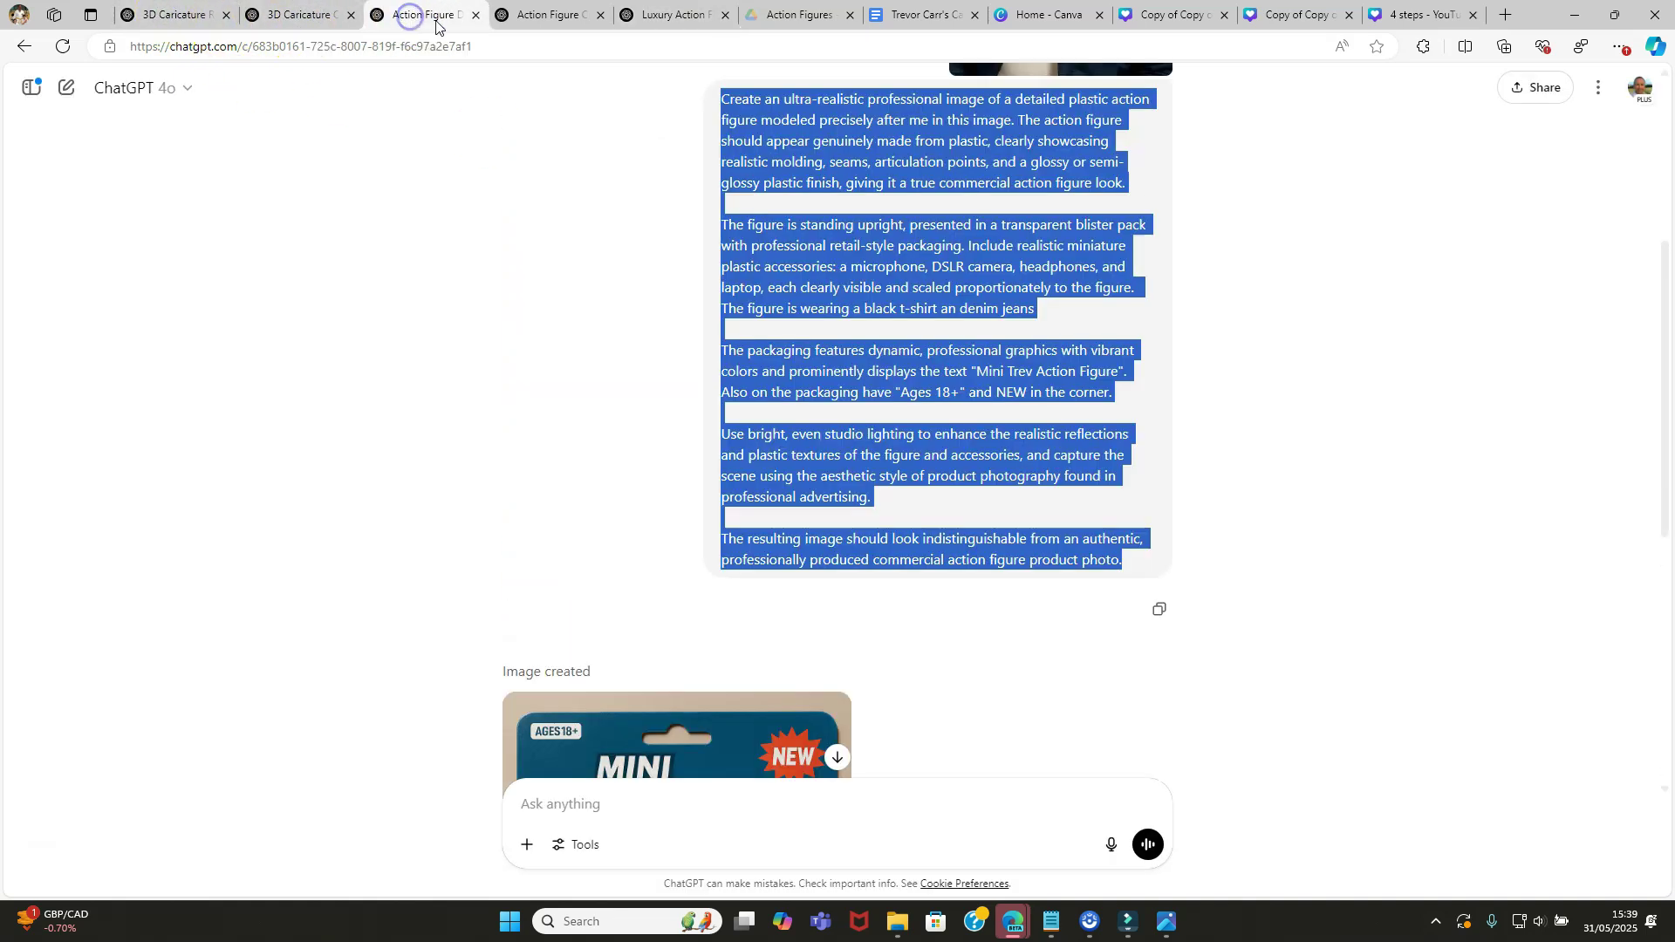
{"action": "left_click", "coordinate": [537, 16]}
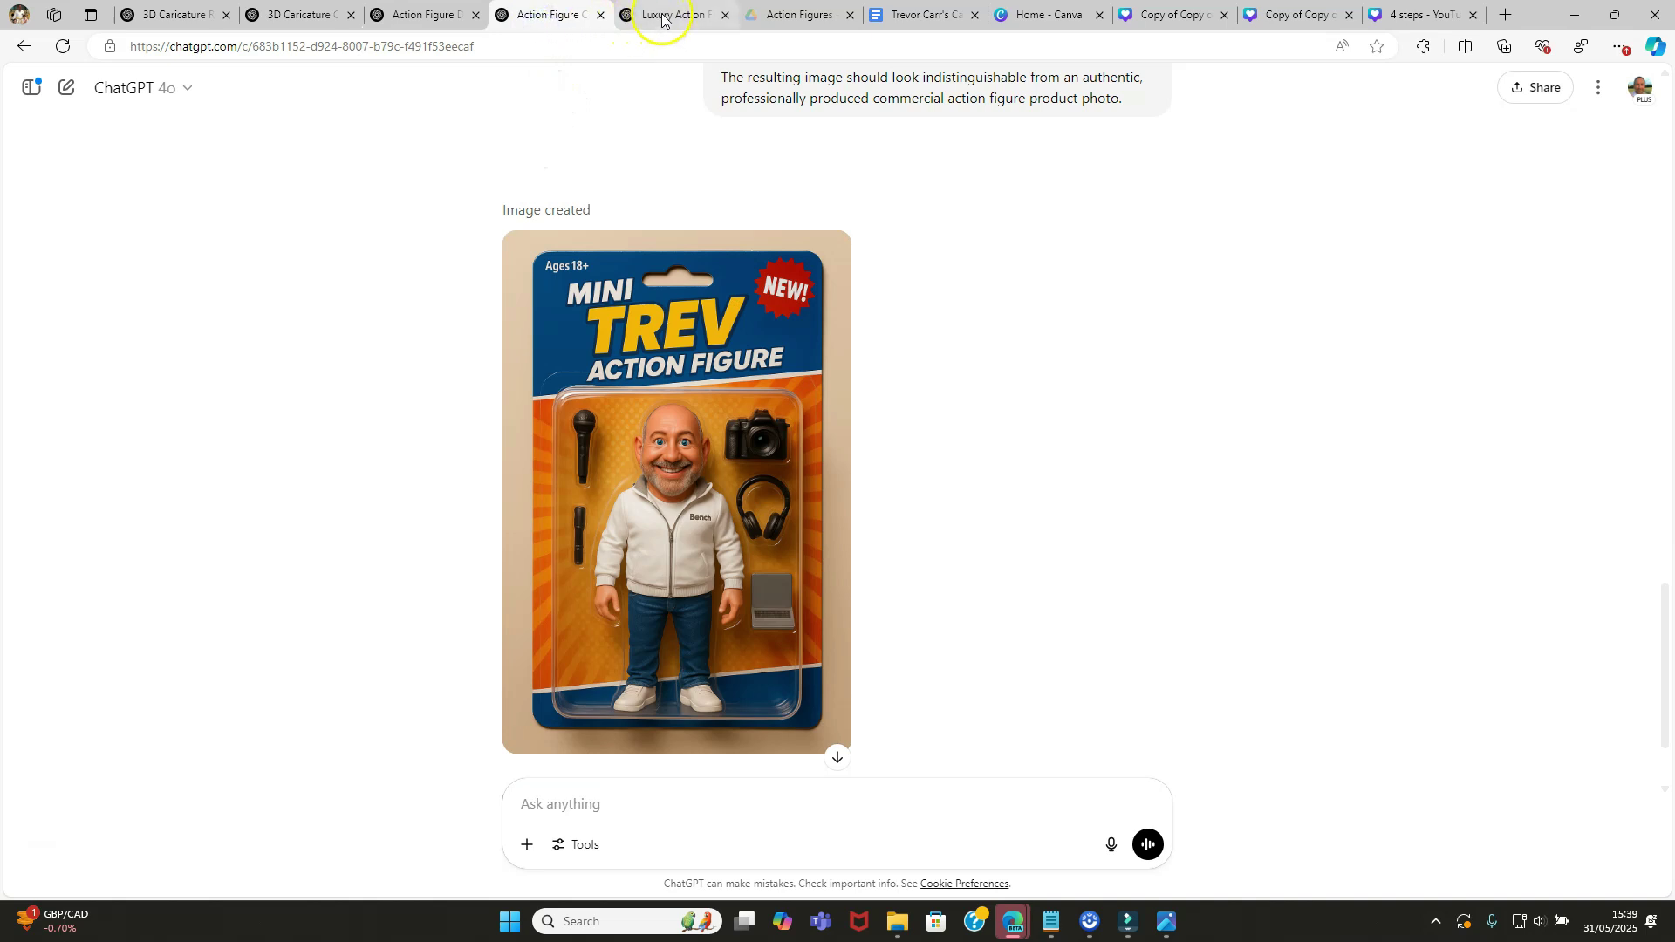
{"action": "left_click", "coordinate": [660, 15]}
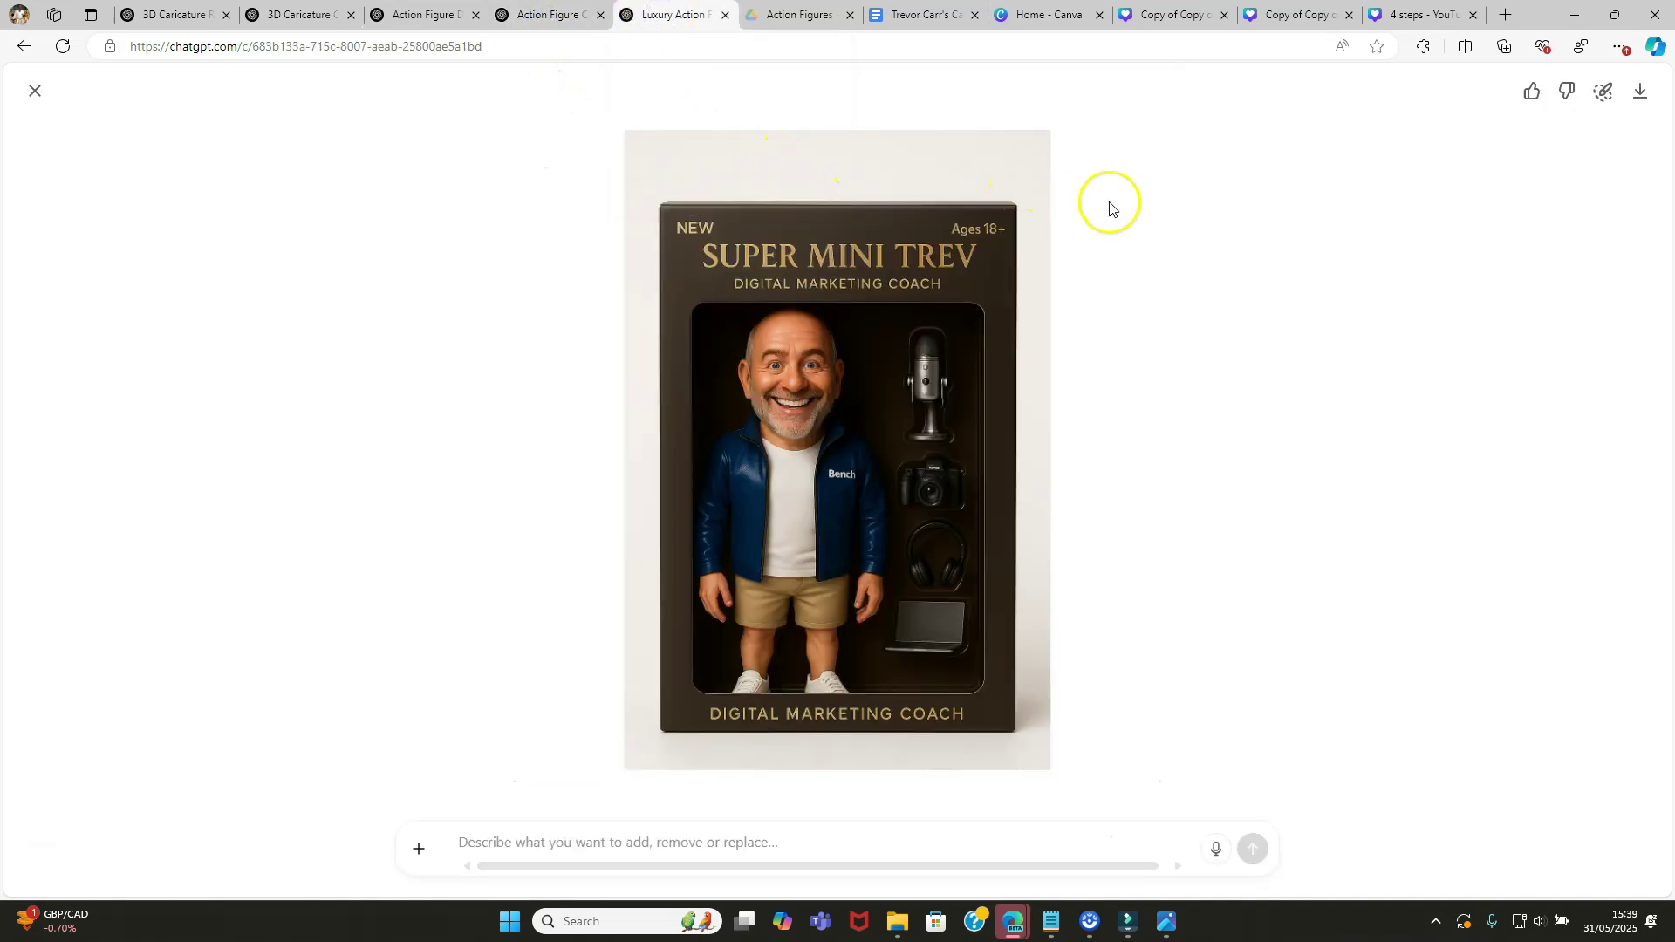